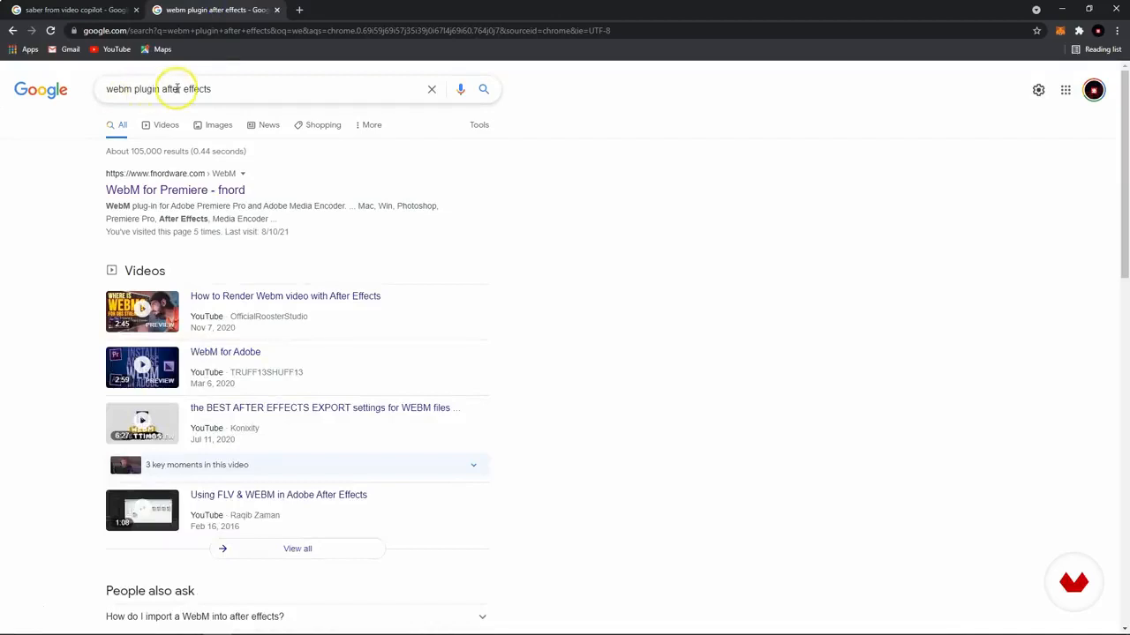
Step: Open Video Copilot's page for the free Saber plug-in from the search results and download the Windows installer
left_click(75, 10)
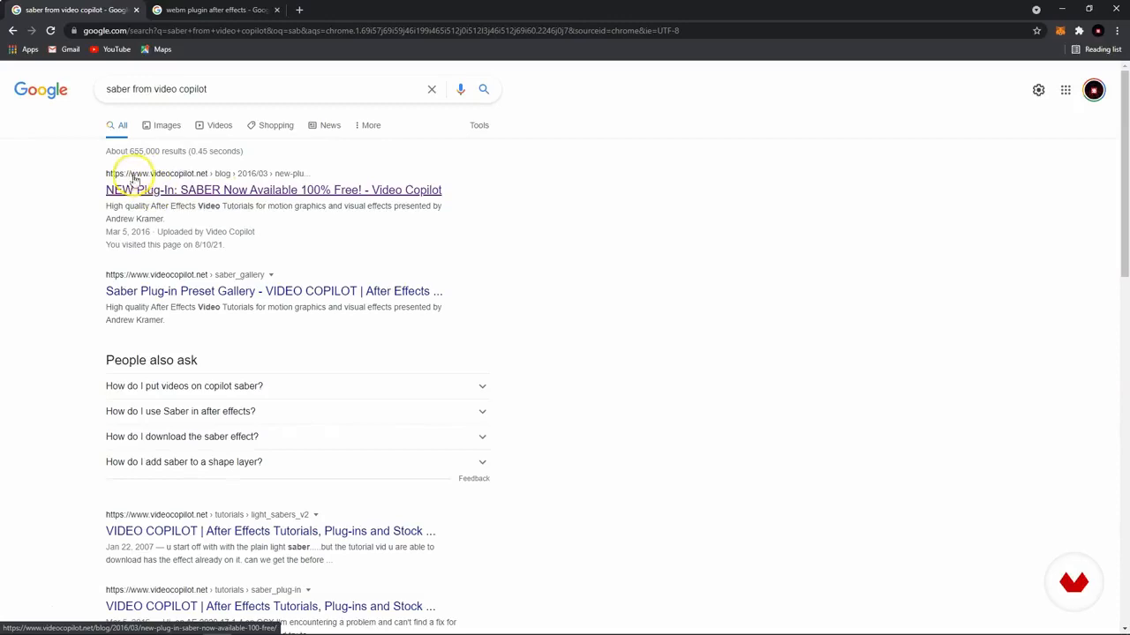
left_click(296, 192)
scroll(537, 235, "down", 5)
scroll(529, 239, "down", 2)
scroll(433, 247, "up", 6)
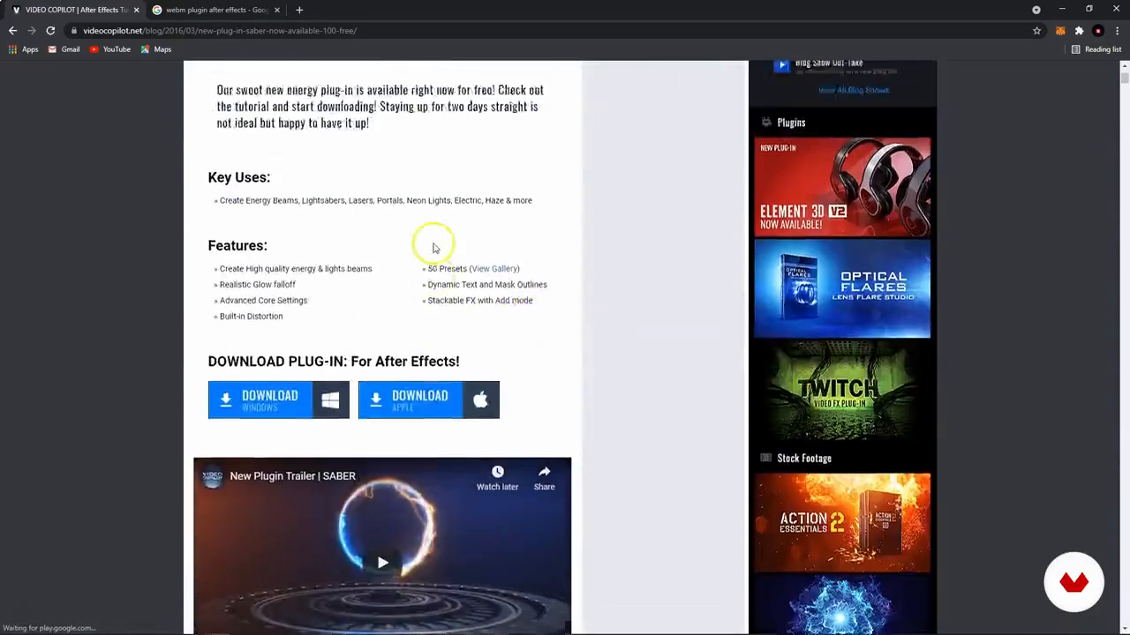
scroll(421, 230, "down", 7)
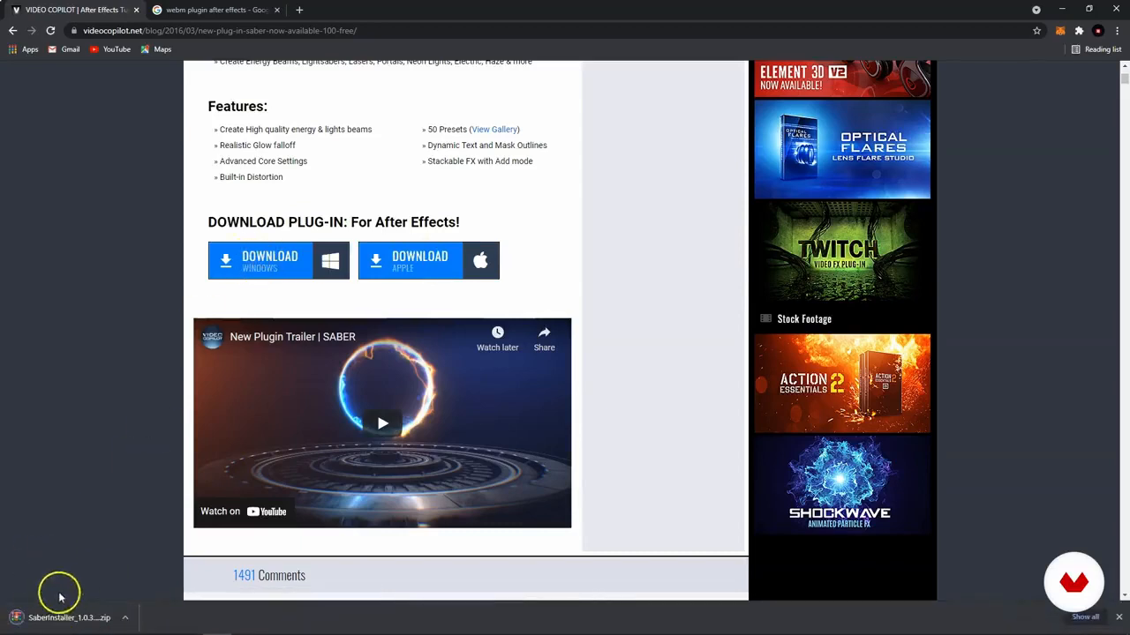
Step: Open the downloaded SaberInstaller zip archive and launch the installer inside it
left_click(94, 618)
left_click(305, 220)
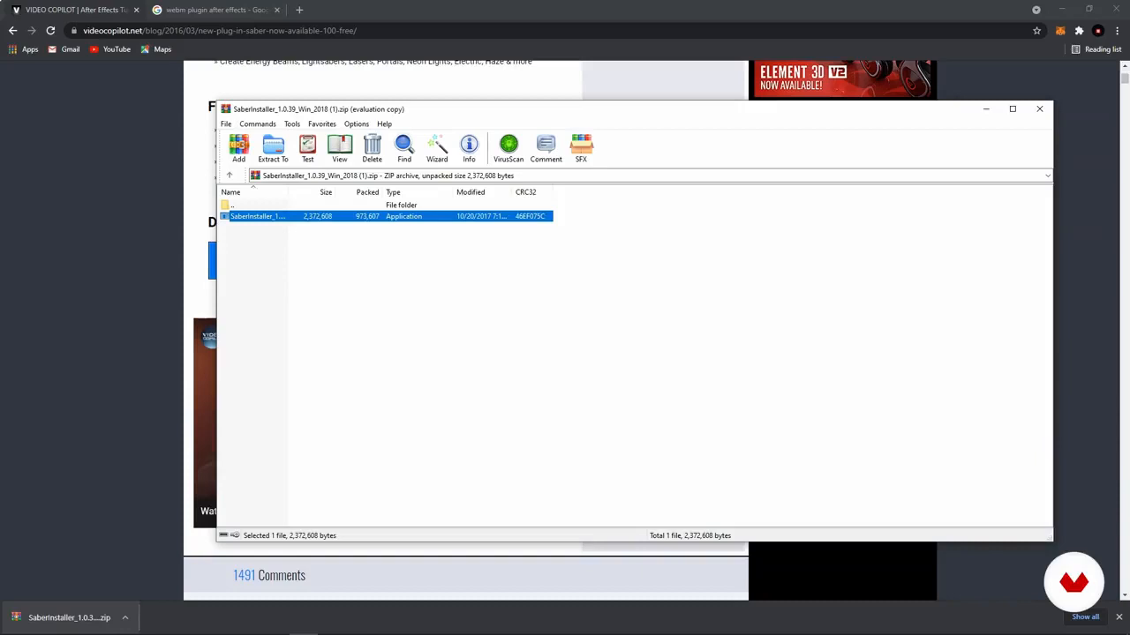
left_click_drag(555, 221, 517, 227)
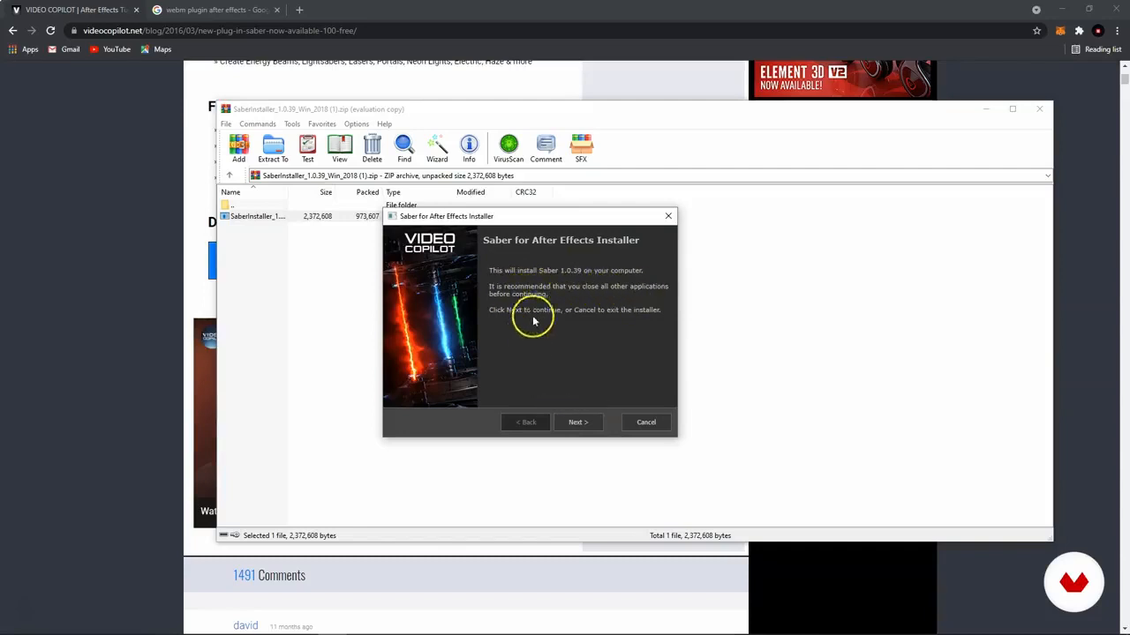
Step: Install Saber for After Effects version 18.0, finish the installer and close the archive window
left_click(577, 422)
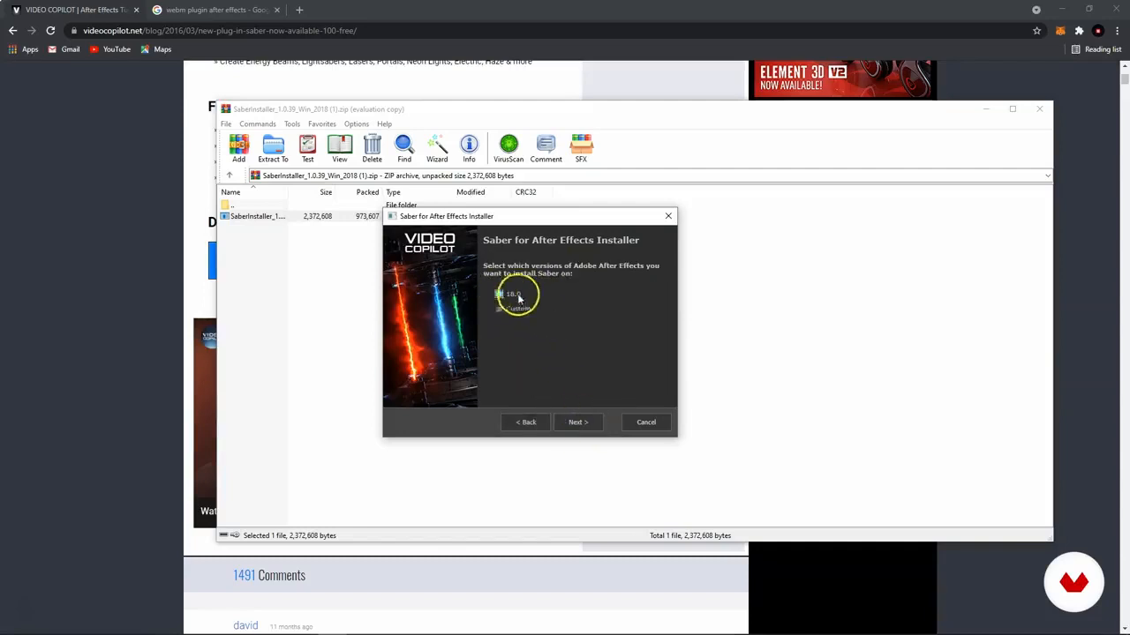
left_click(584, 422)
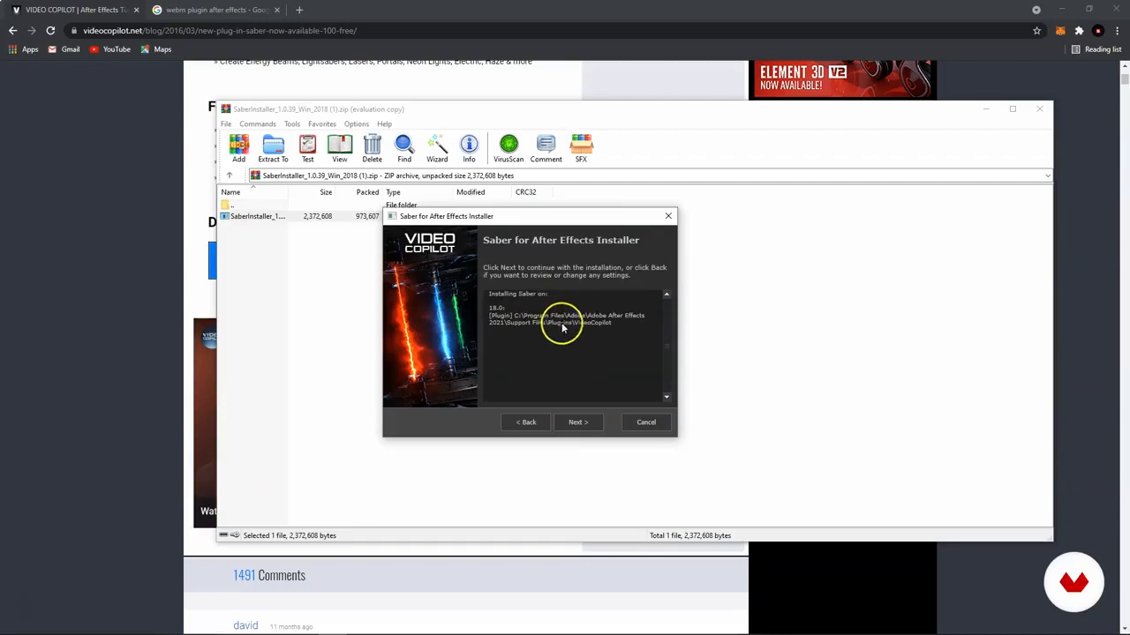
left_click(578, 421)
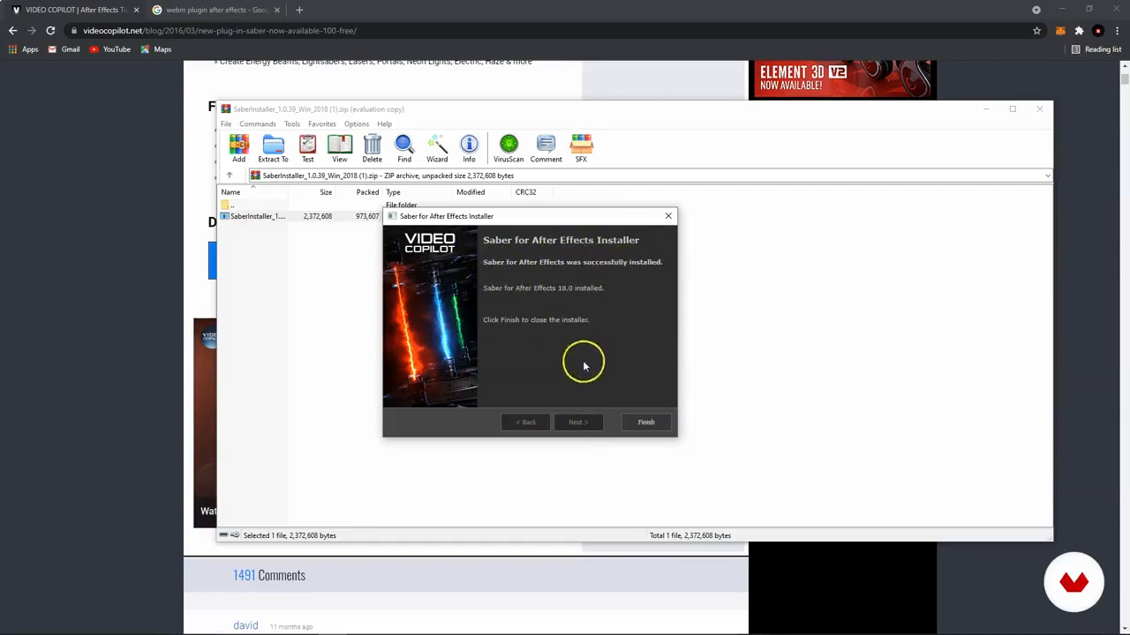
left_click(647, 423)
left_click(1039, 108)
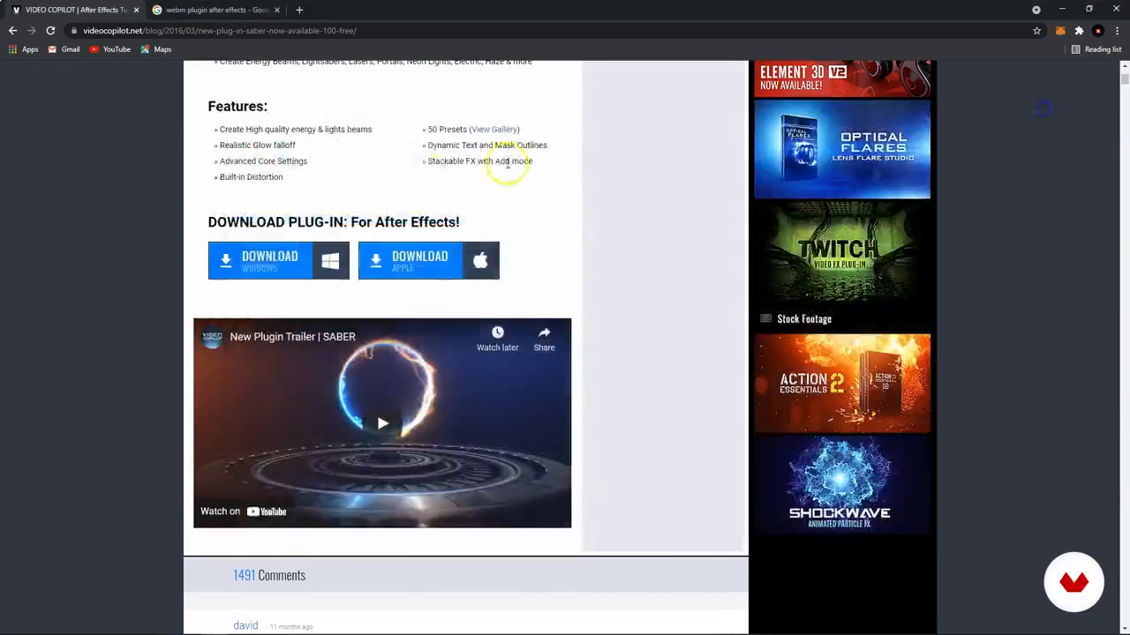
Step: Look at the fnord WebM plug-in page and compare its Windows and Mac downloads with those on the Saber page
scroll(379, 264, "up", 2)
key("ctrl+Tab")
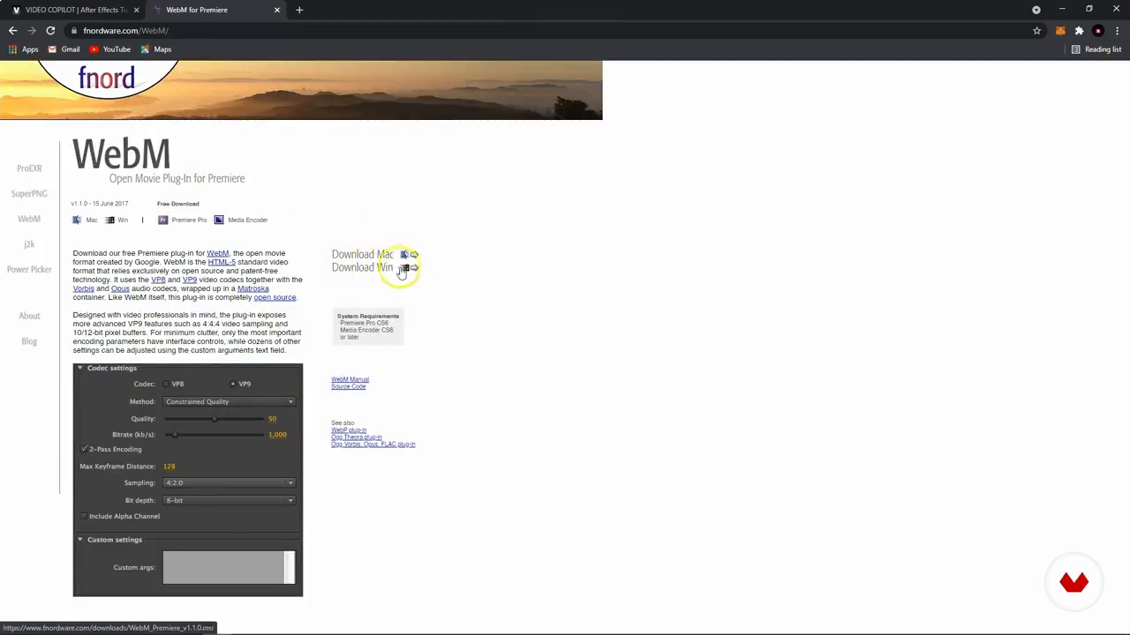
left_click(107, 11)
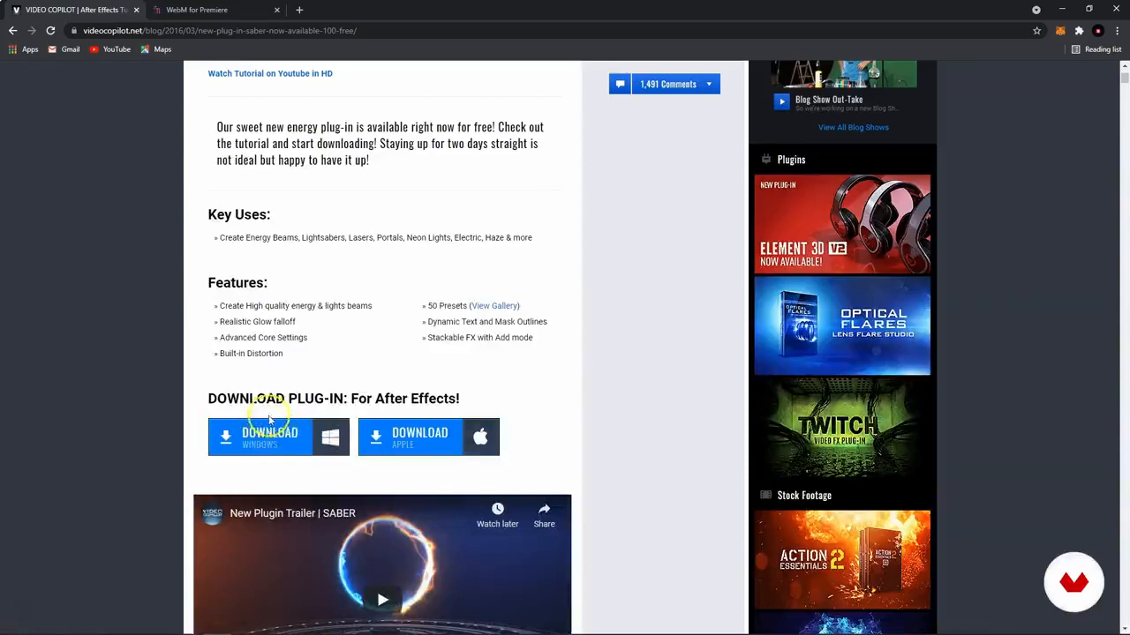
left_click(196, 11)
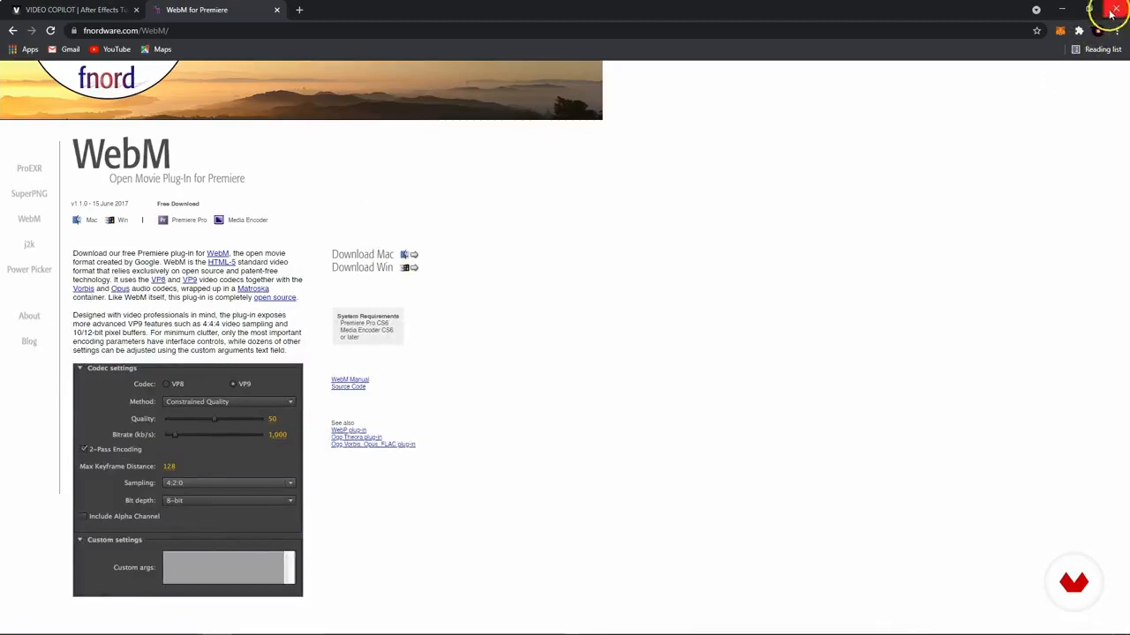
Step: Minimise the browser, launch Adobe After Effects 2021 and start a new project
left_click(1062, 11)
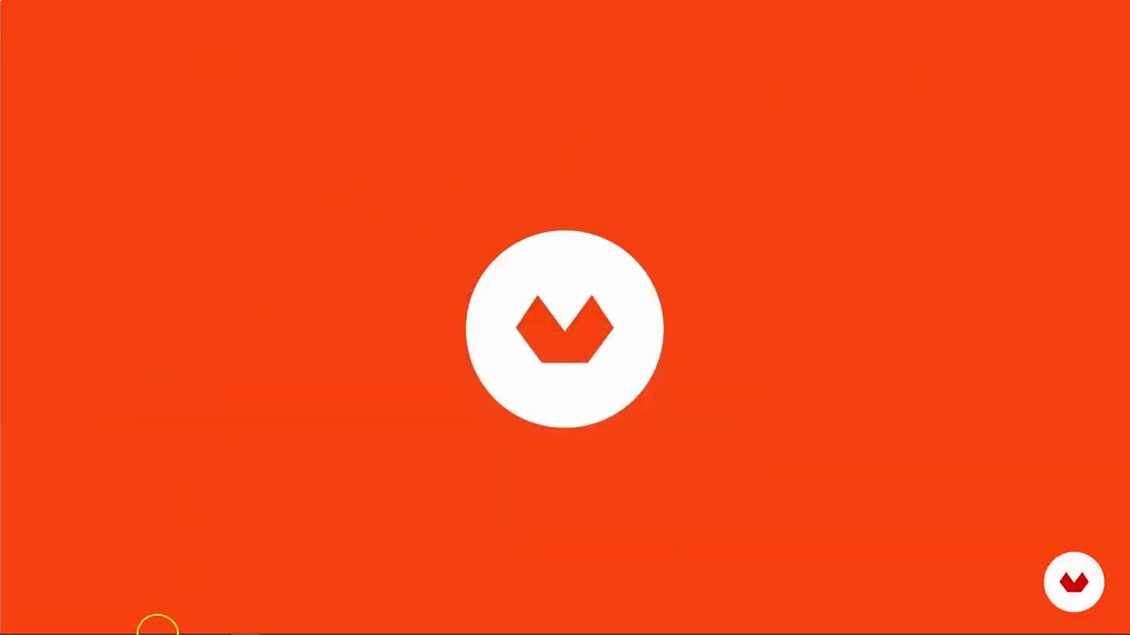
mouse_move(159, 629)
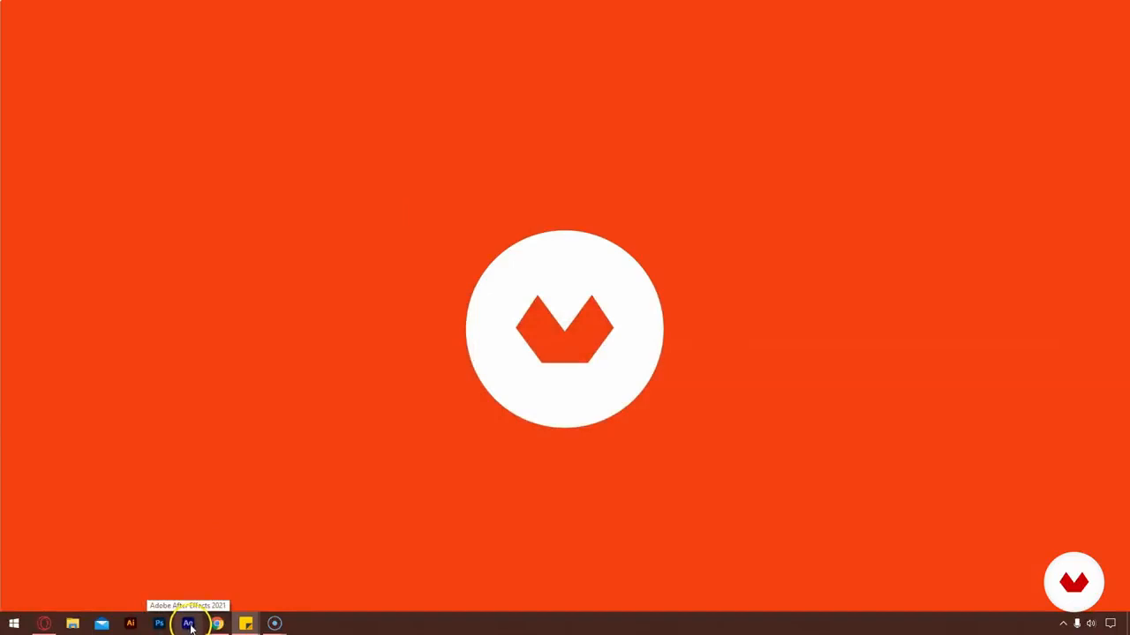
left_click(189, 625)
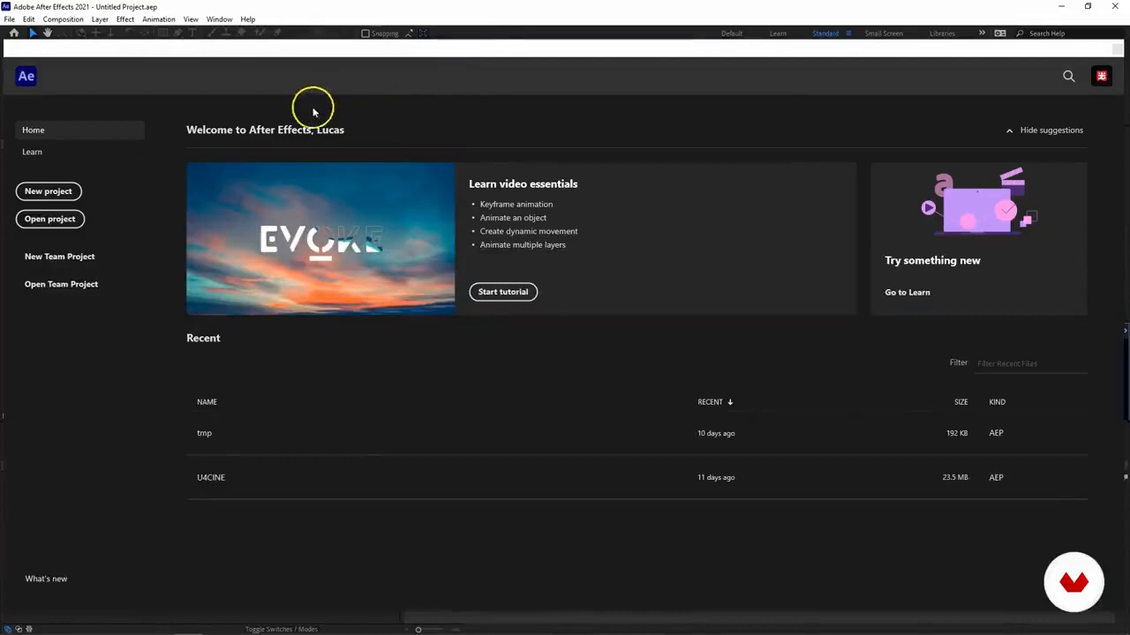
left_click(46, 175)
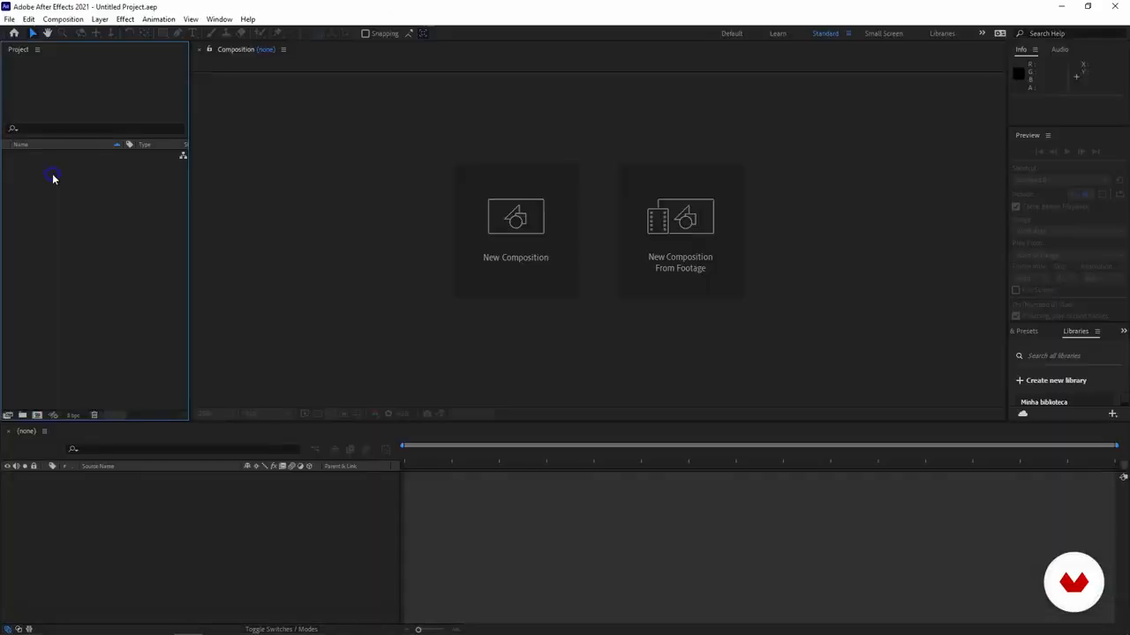
Step: Create a 1920 x 1080 px composition at 24 frames per second with a duration of 0:00:10:00
left_click(508, 237)
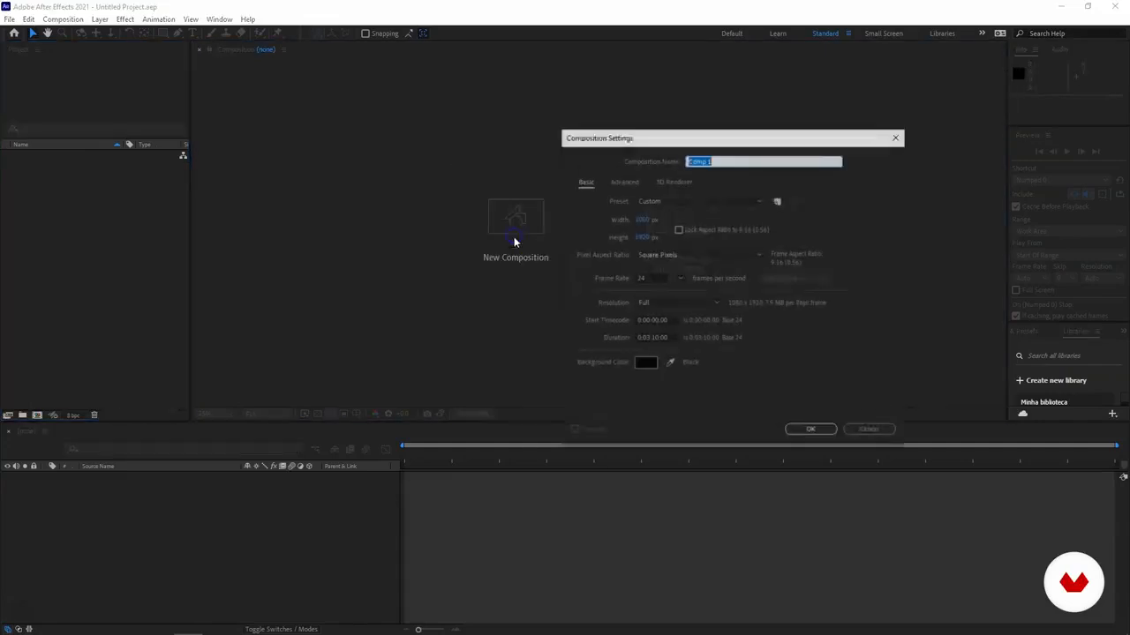
left_click_drag(680, 137, 625, 124)
left_click(590, 206)
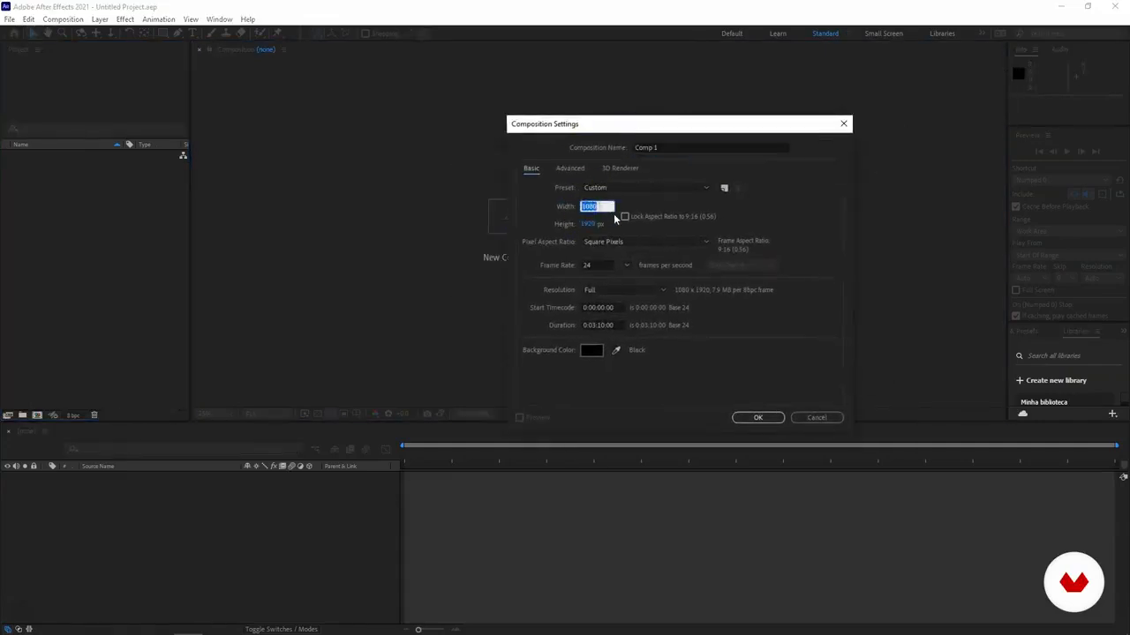
left_click(595, 223)
type("1080")
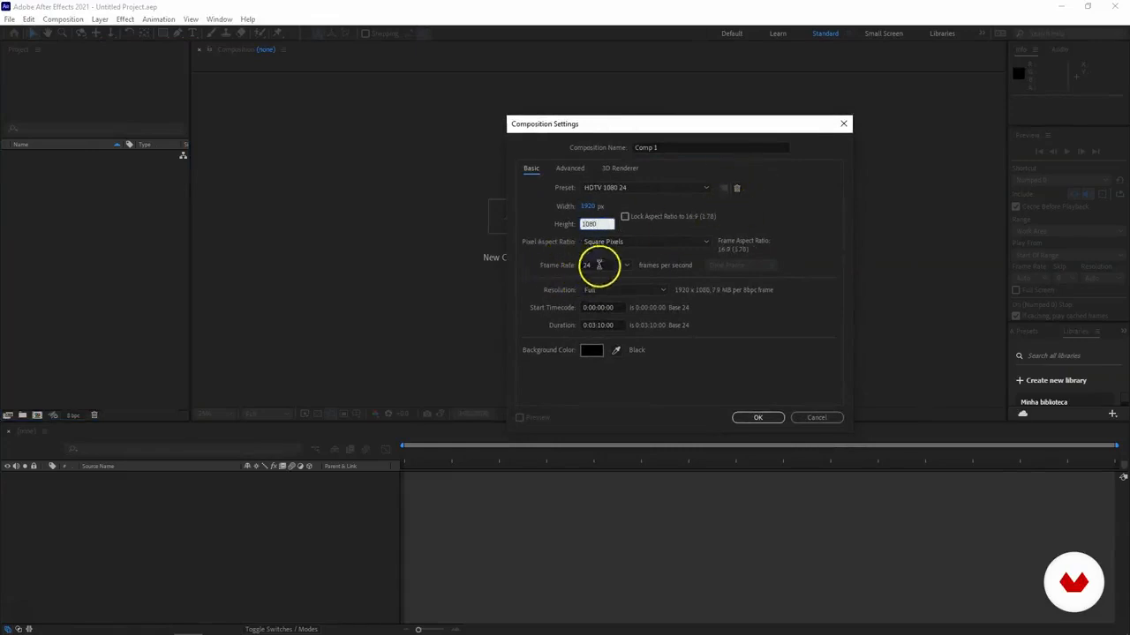
left_click(556, 262)
left_click(596, 325)
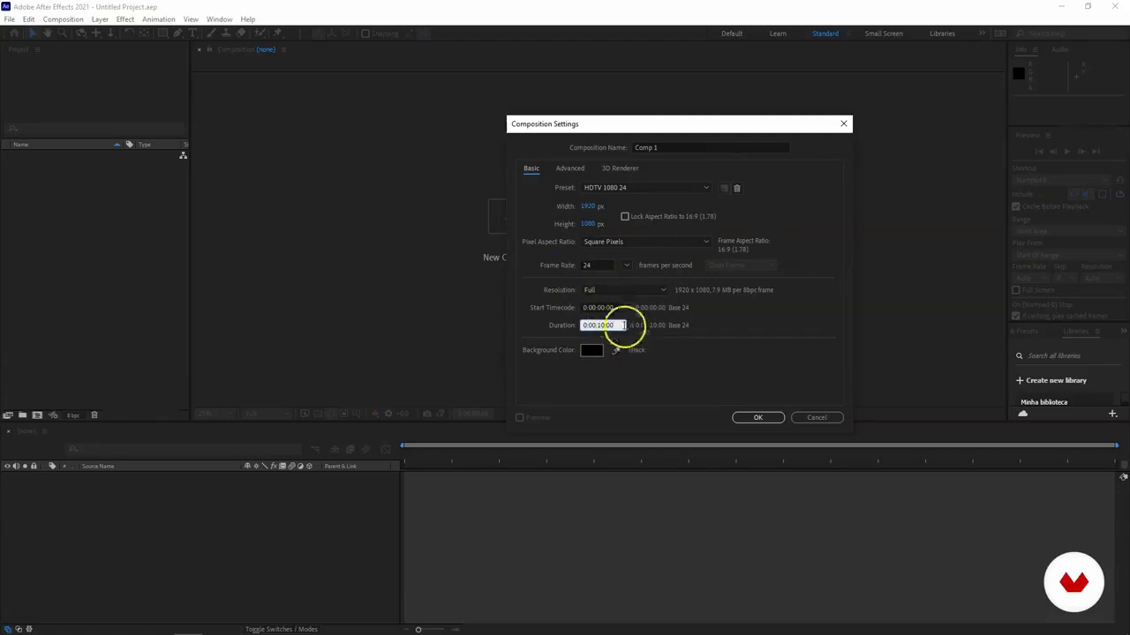
left_click(759, 418)
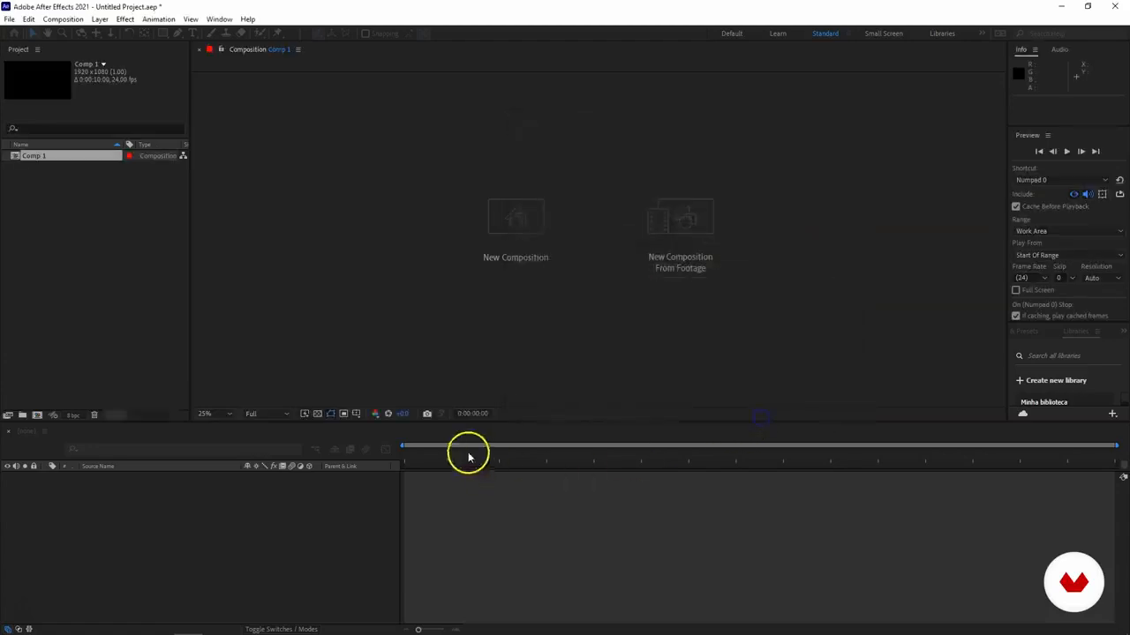
left_click_drag(429, 465, 351, 454)
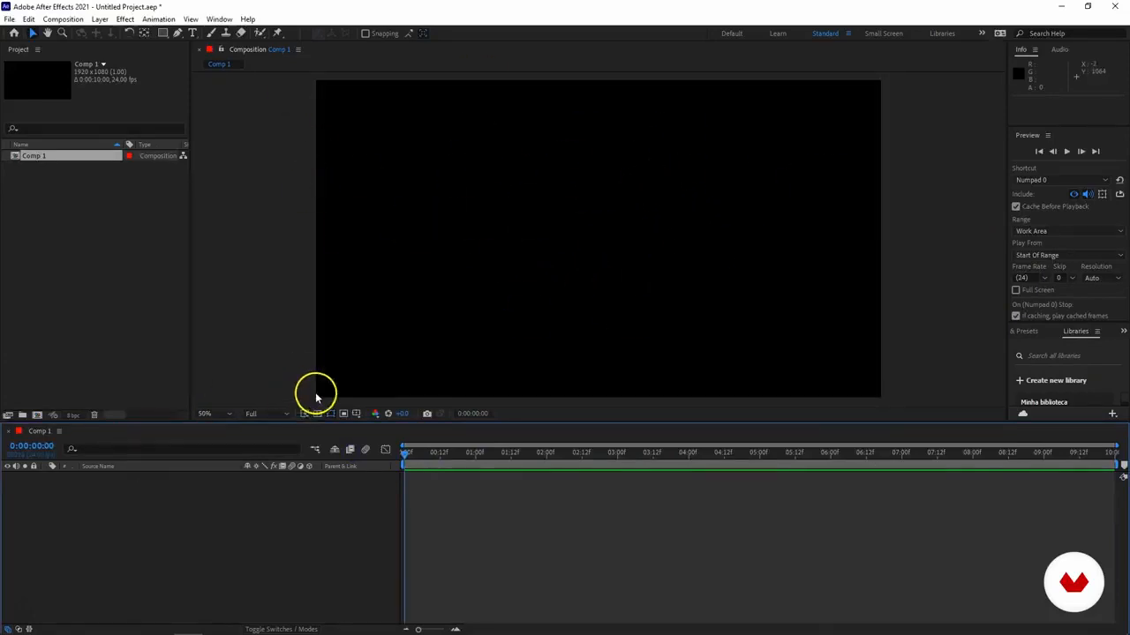
left_click(374, 419)
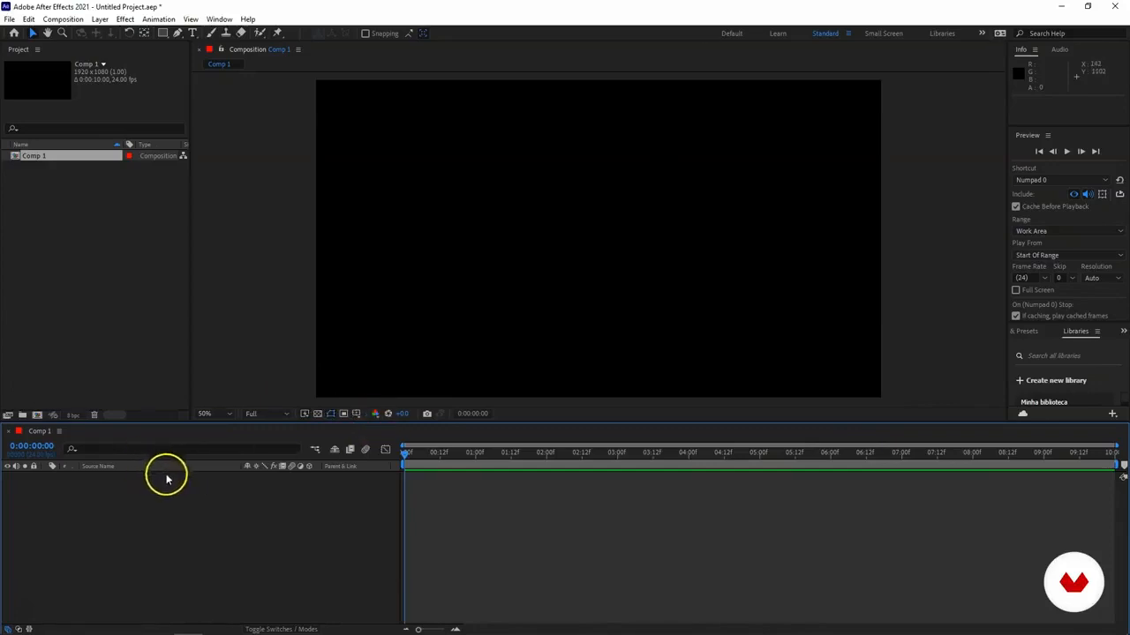
left_click(416, 461)
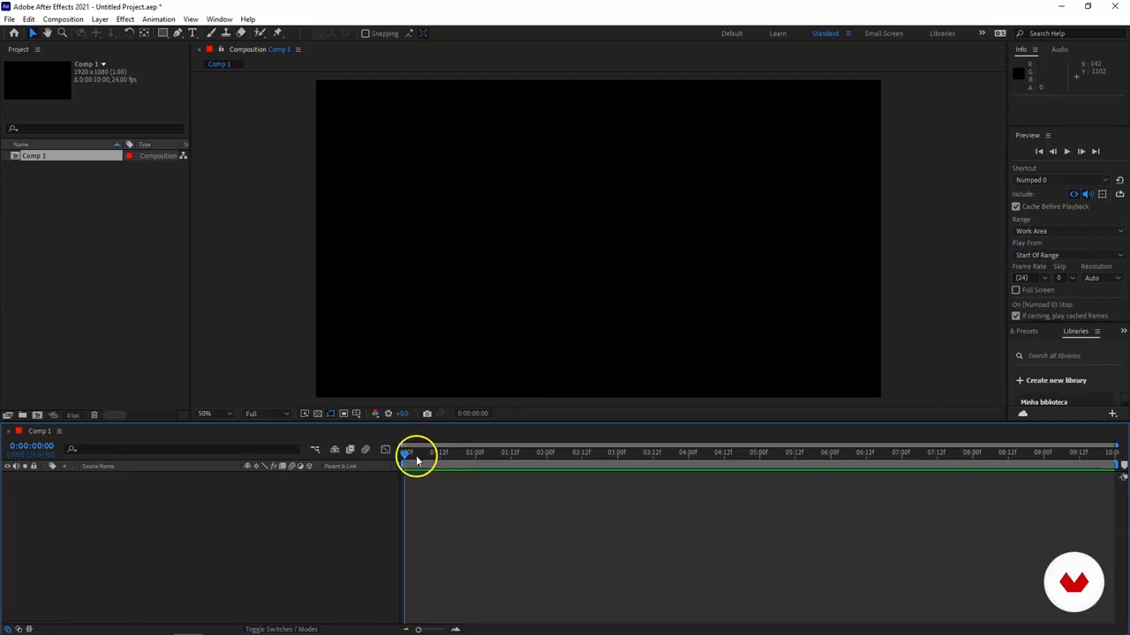
left_click(163, 33)
left_click_drag(437, 200, 474, 231)
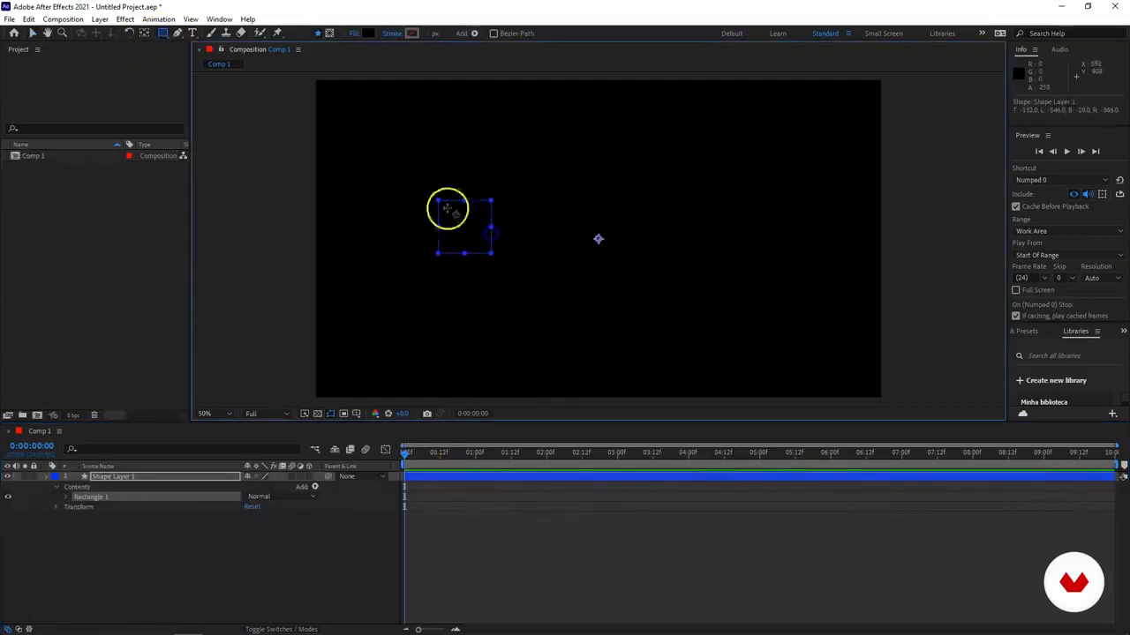
left_click(163, 36)
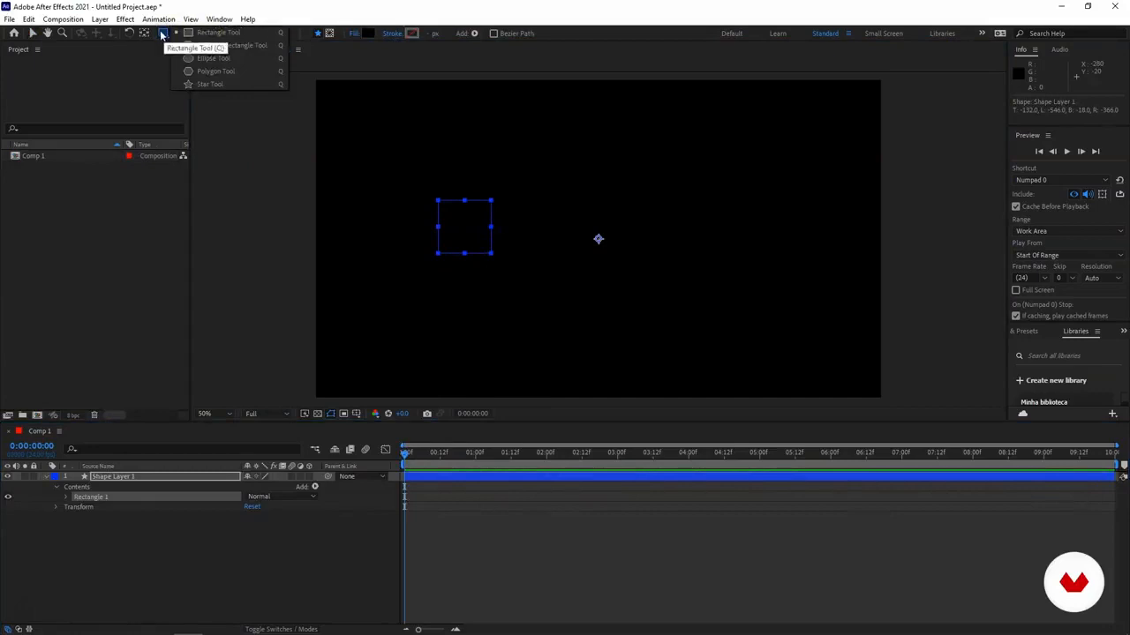
double_click(163, 35)
double_click(163, 33)
left_click(482, 167)
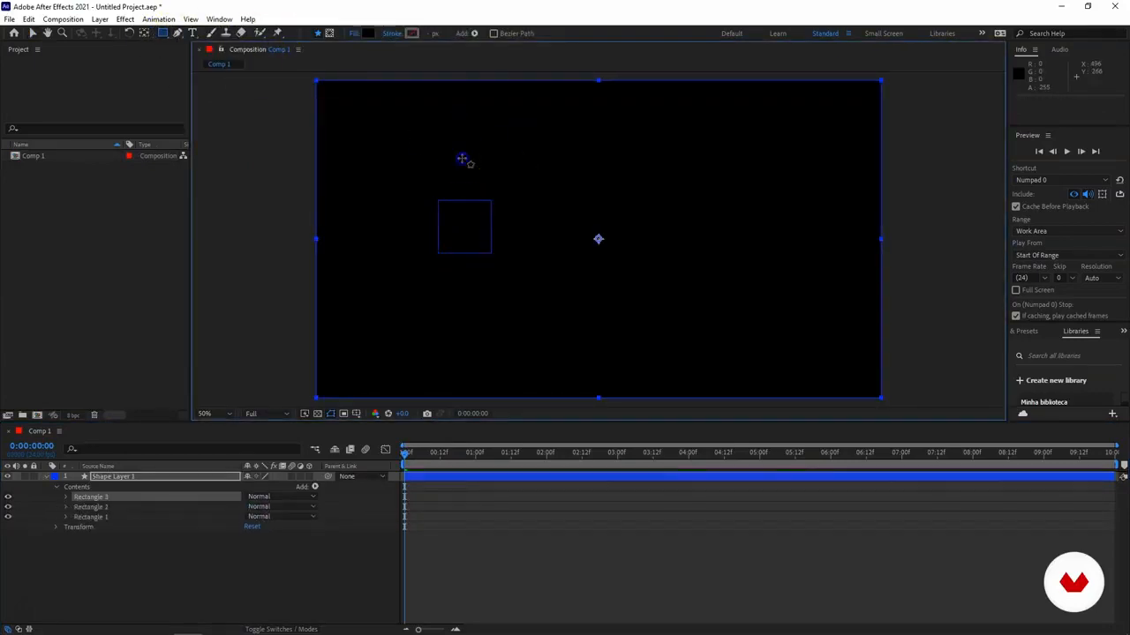
key("ctrl+z")
left_click(115, 477)
left_click(91, 506)
key("Delete")
left_click(105, 498)
key("Delete")
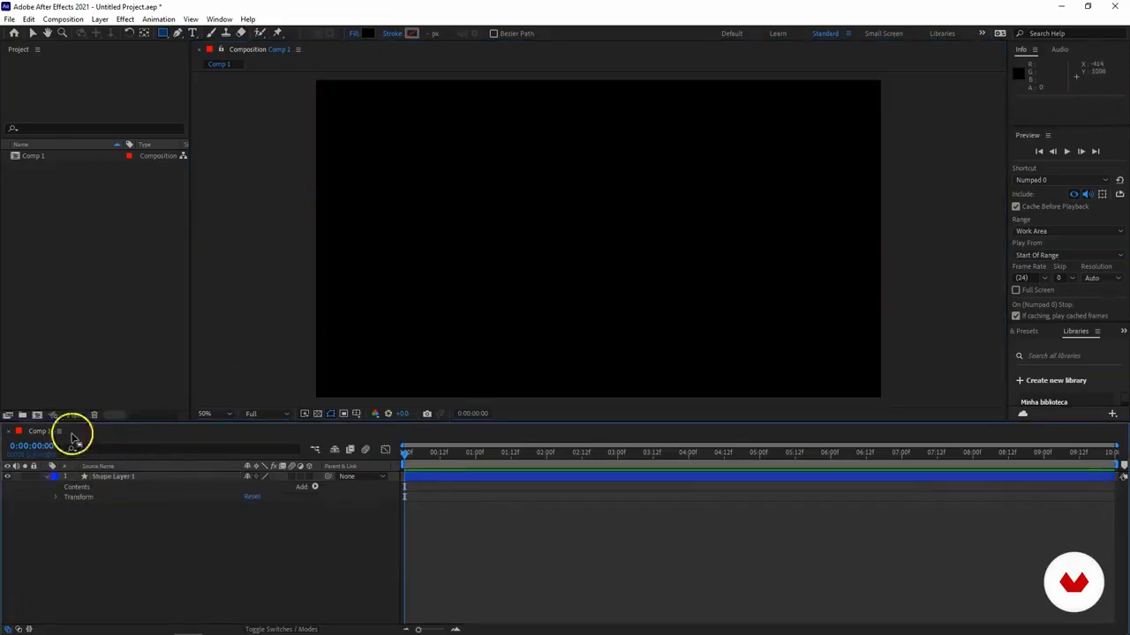
Step: Draw a square about 180 px wide in the left part of the frame and set its fill to white (FFFFFF)
left_click_drag(381, 187, 436, 240)
left_click(367, 32)
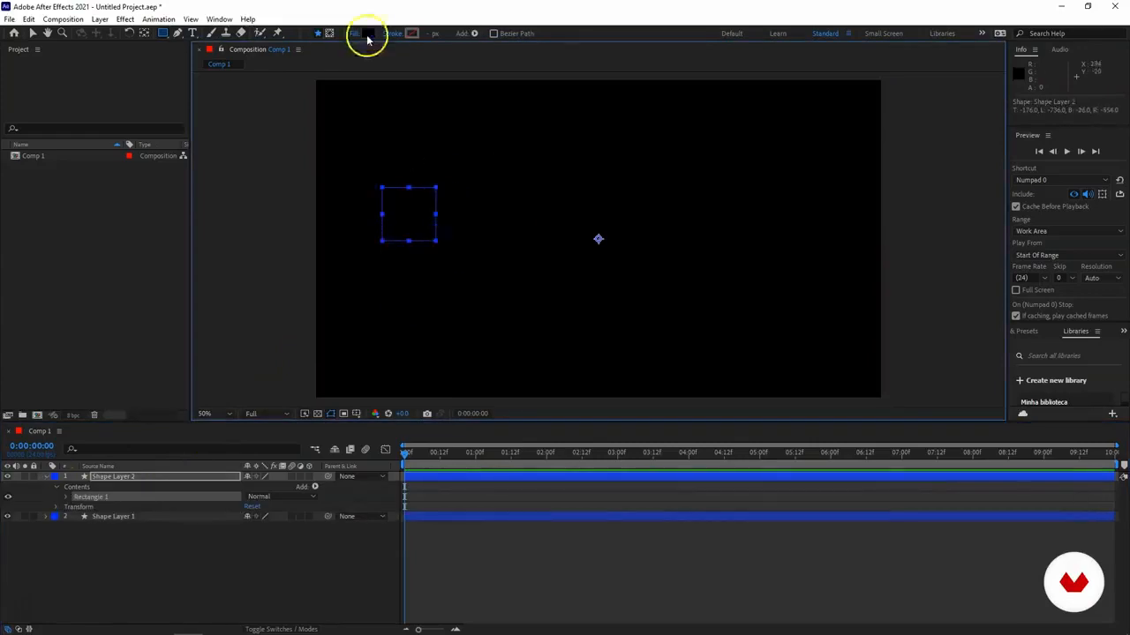
left_click_drag(643, 328, 573, 285)
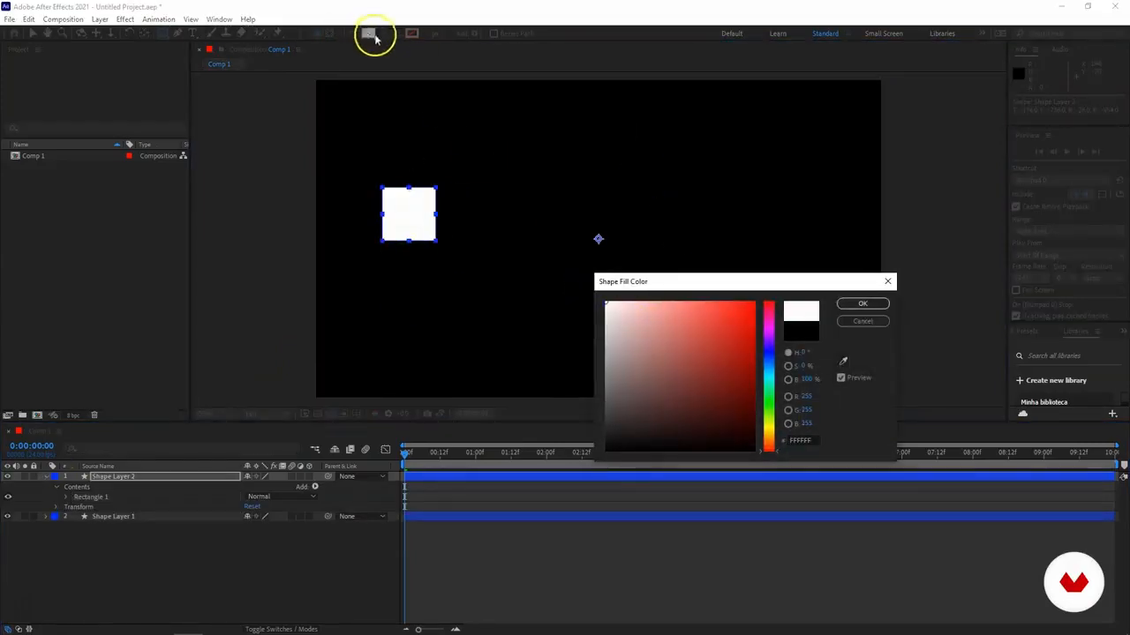
left_click_drag(681, 308, 582, 303)
left_click(853, 307)
Step: Delete the empty Shape Layer 1 and collapse the properties of Shape Layer 2
left_click(235, 535)
left_click(151, 515)
key("Delete")
left_click(124, 481)
left_click(49, 480)
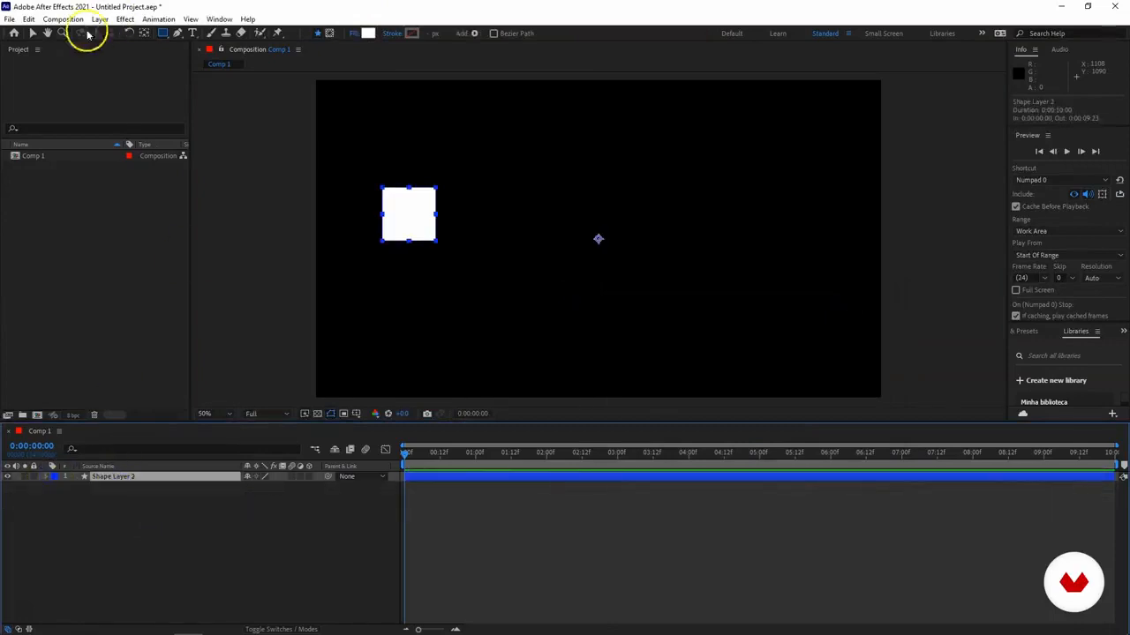
Step: Move the white square's layer toward the centre of the frame, to position 1184, 614
left_click(33, 33)
left_click_drag(422, 216, 477, 240)
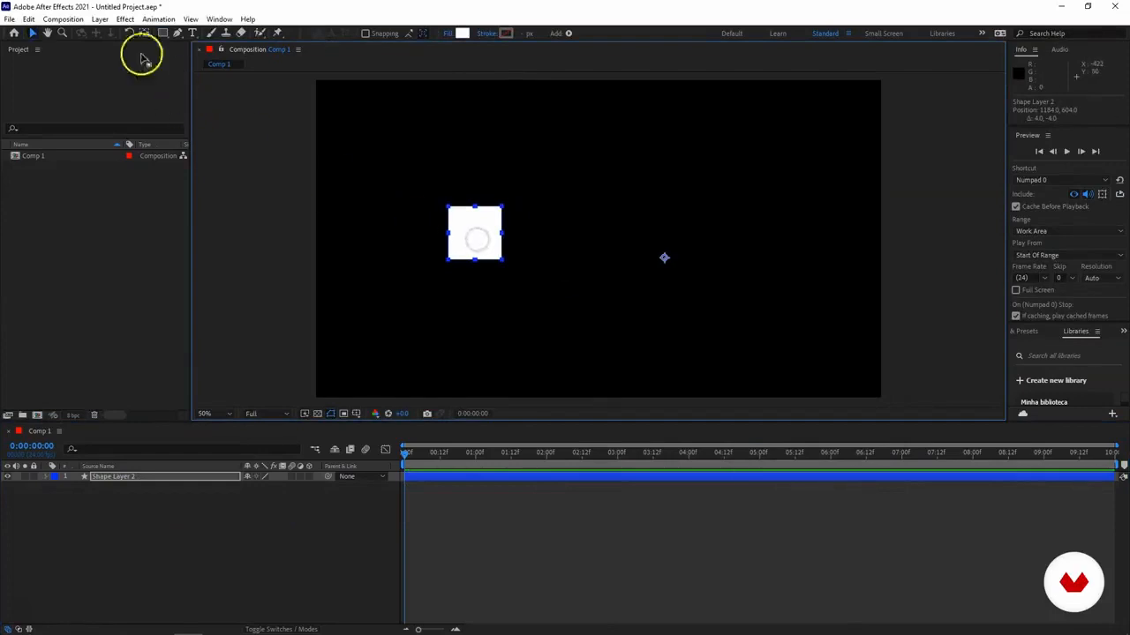
key("shift+Down")
Step: Centre the anchor point of Shape Layer 2 in the white square
left_click(665, 261)
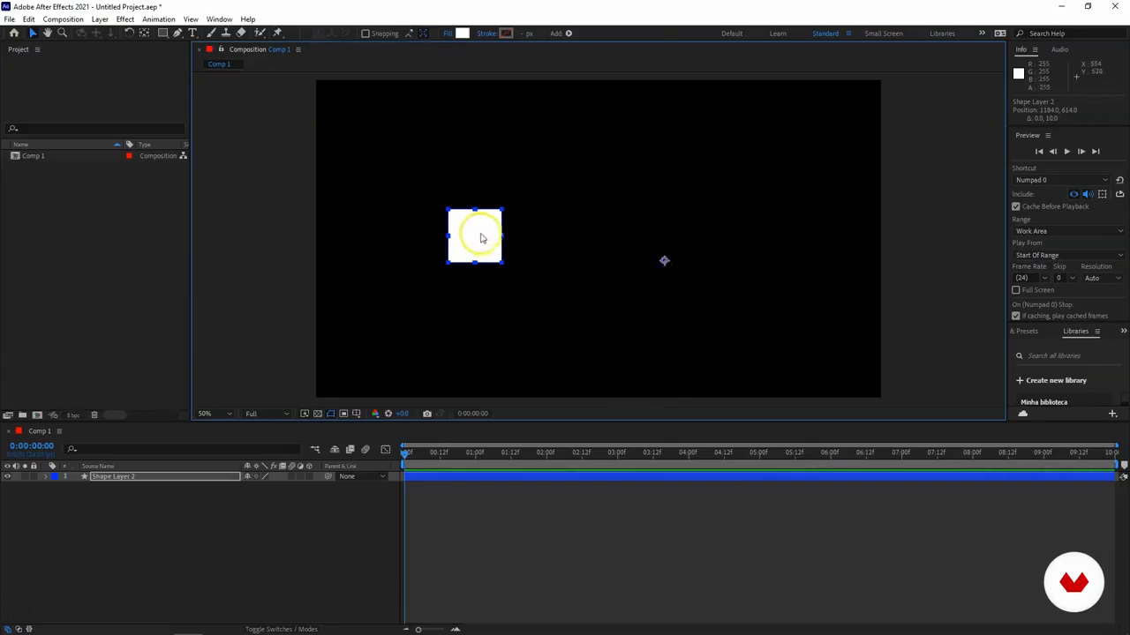
double_click(145, 36, "ctrl")
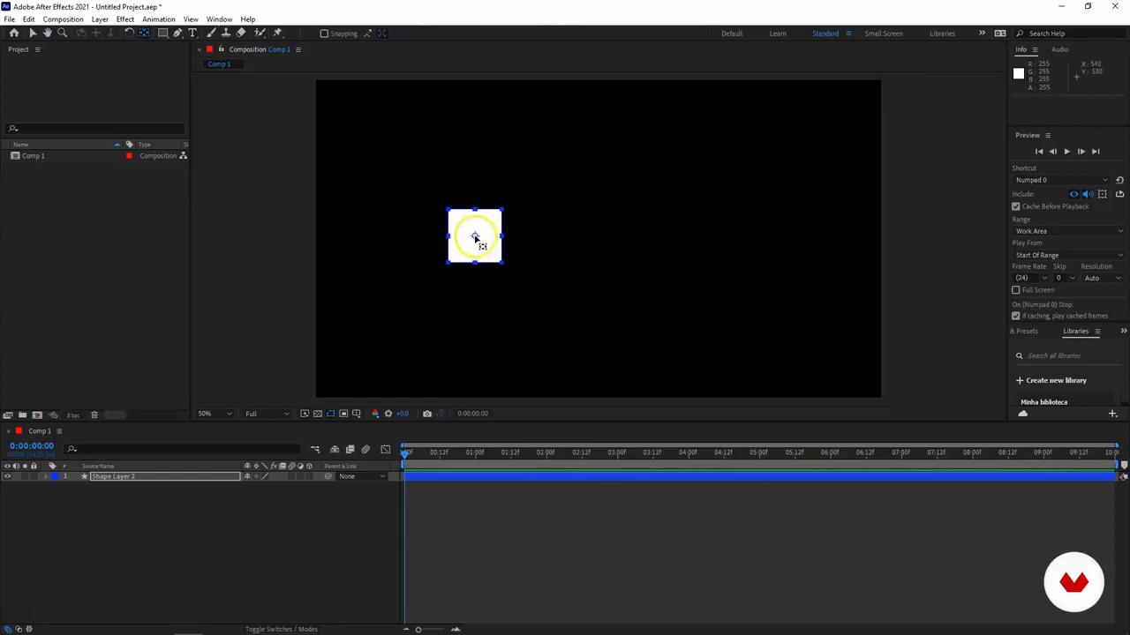
left_click(48, 482)
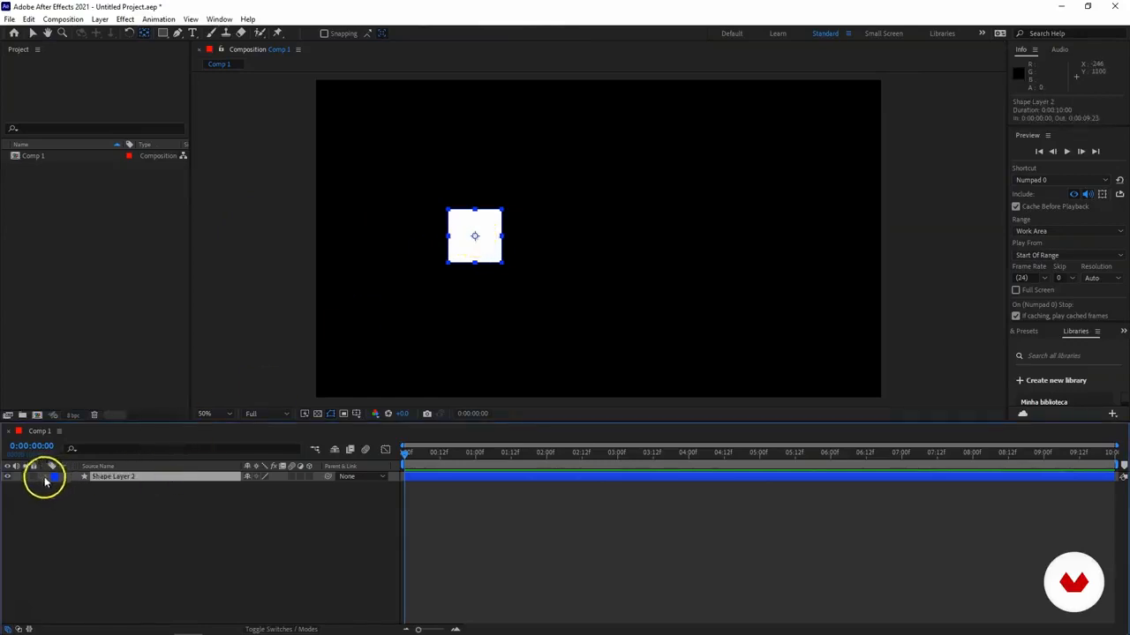
Step: Expand the Transform group of Shape Layer 2 and review its Anchor Point, Position, Scale, Rotation and Opacity properties
left_click(48, 477)
left_click(88, 497)
left_click(56, 497)
left_click(94, 526)
left_click(101, 517)
left_click(98, 527)
left_click(99, 537)
left_click(101, 508)
Step: Try changing the Anchor Point value of Shape Layer 2, and undo the change
left_click(252, 507)
mouse_move(250, 510)
left_mouse_down()
mouse_move(184, 509)
mouse_move(250, 504)
left_mouse_up()
key("ctrl+z")
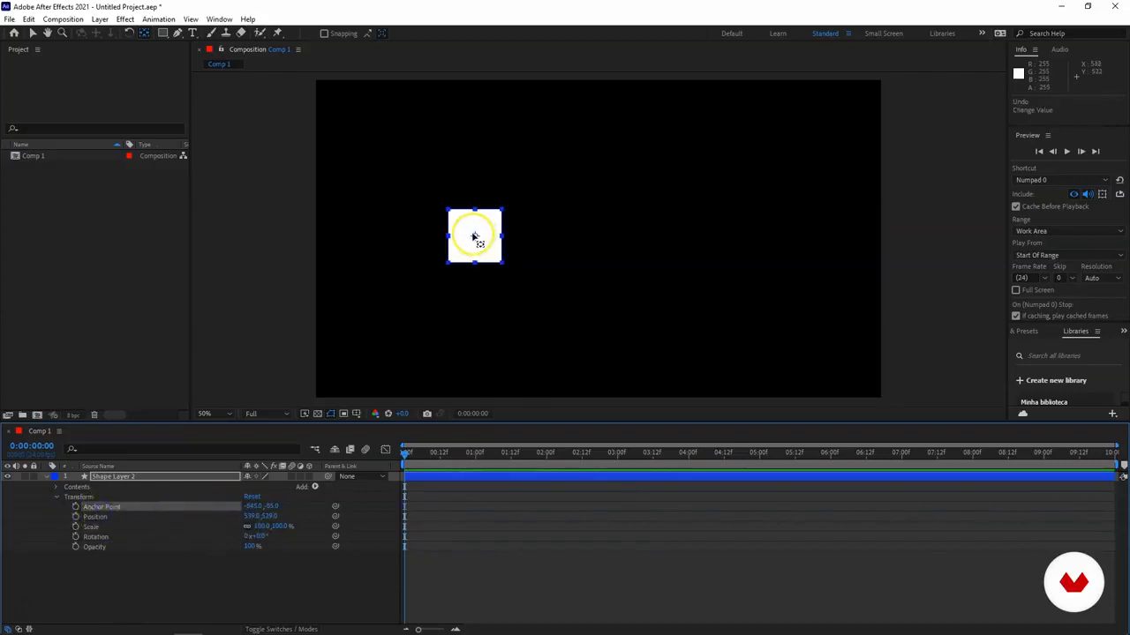
Step: Try moving the square's anchor point to its lower-left corner and adjusting the Transform values, undoing each change
left_click_drag(474, 238, 441, 273)
left_click_drag(256, 527, 232, 528)
key("ctrl+z")
double_click(143, 33)
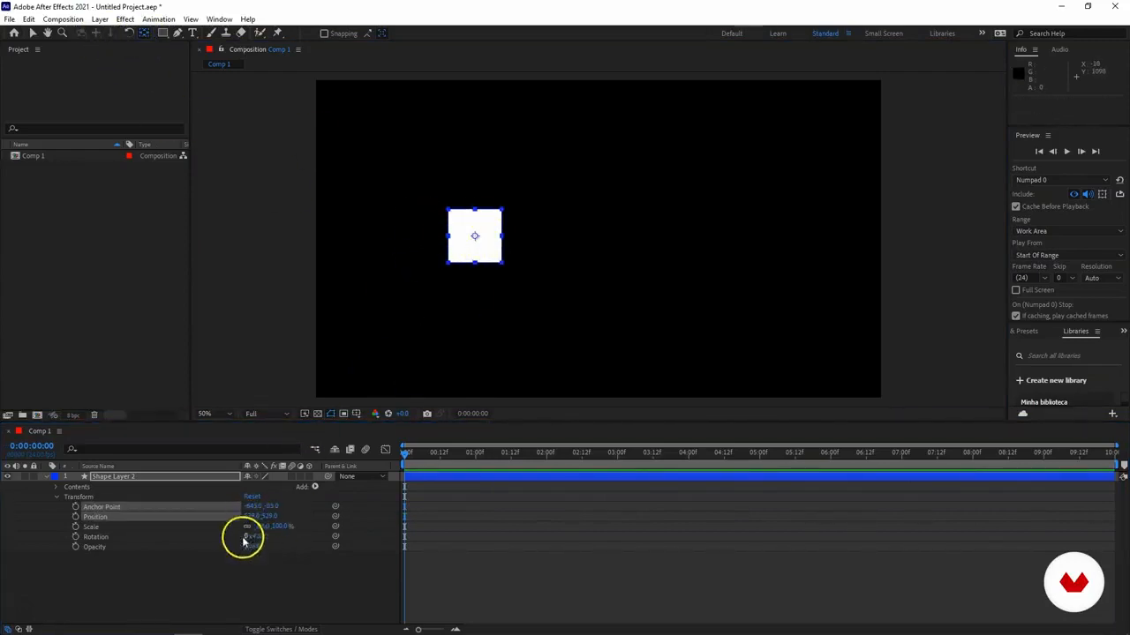
mouse_move(259, 526)
left_mouse_down()
mouse_move(222, 518)
mouse_move(269, 518)
left_mouse_up()
key("ctrl+z")
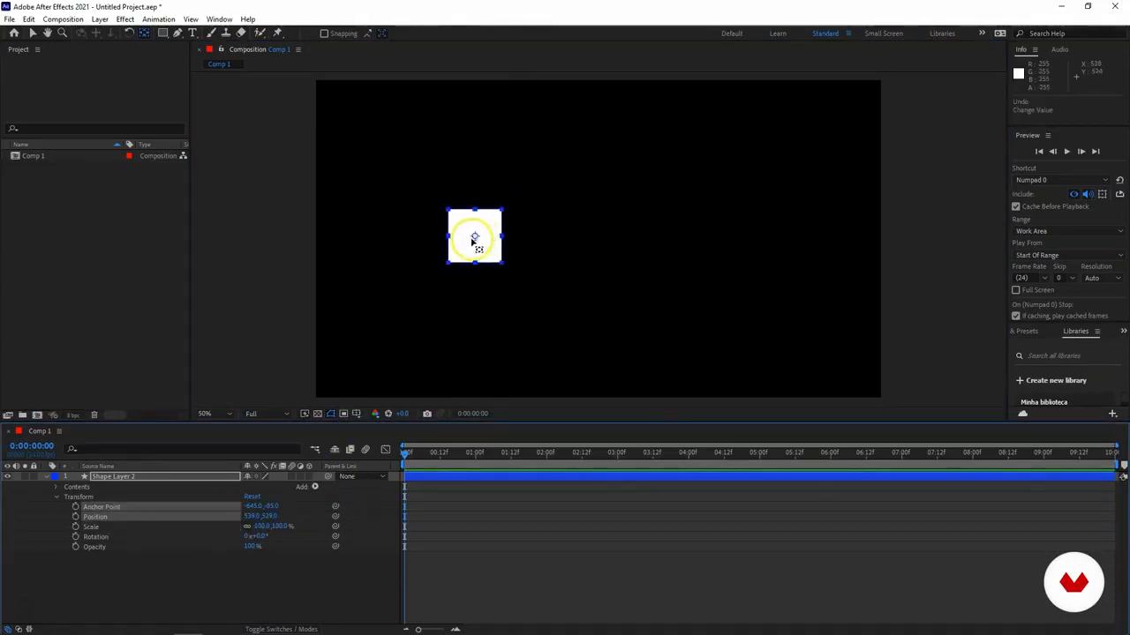
Step: Move Shape Layer 2 slightly to the right by setting its Position to 568, 529
left_click(85, 517)
left_click_drag(256, 519, 300, 536)
left_click(108, 528)
left_click(99, 537)
key("ctrl+z")
left_click(250, 547)
Step: Animate the Position of Shape Layer 2 with a keyframe at 0 seconds and another at 2 seconds set to 915, 529
left_click(113, 477)
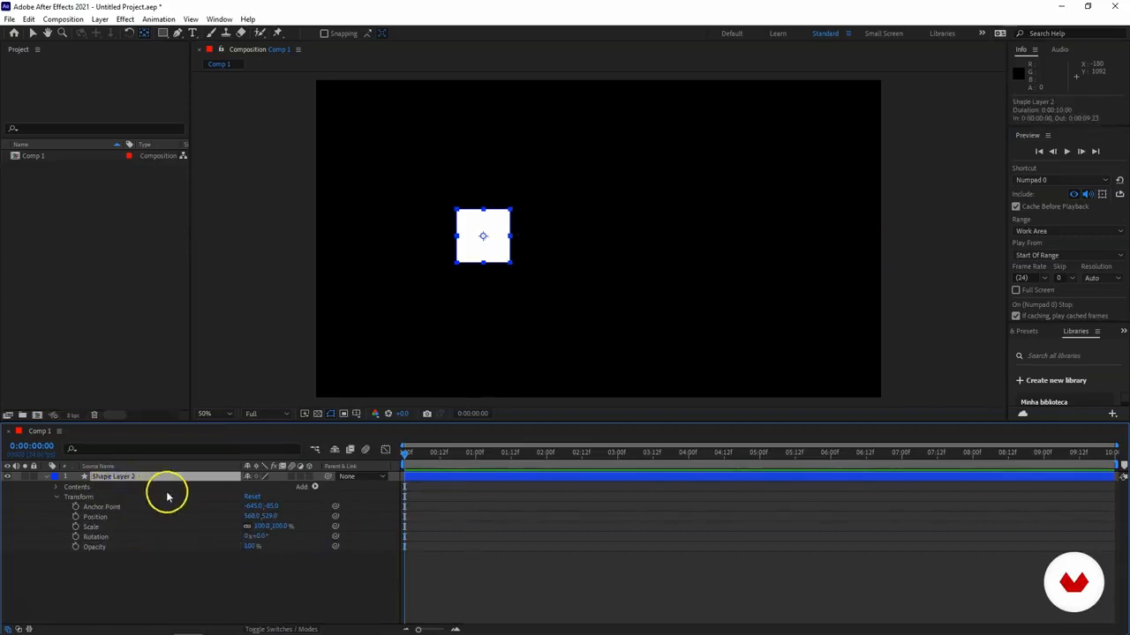
key("p")
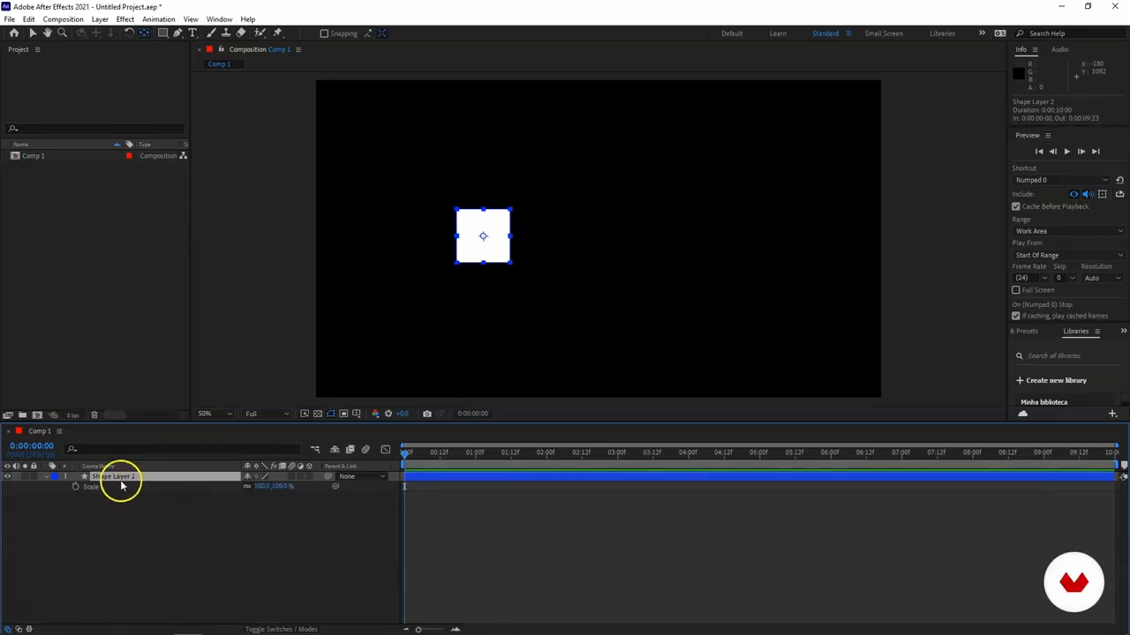
key("p")
left_click(458, 461)
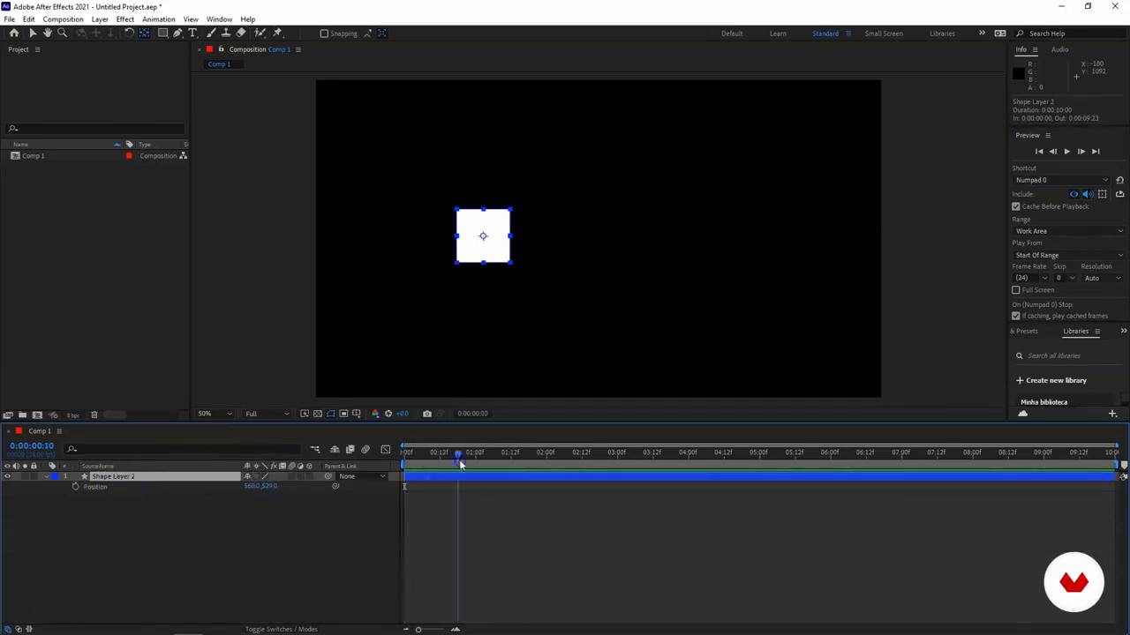
left_click(120, 490)
left_click(104, 491)
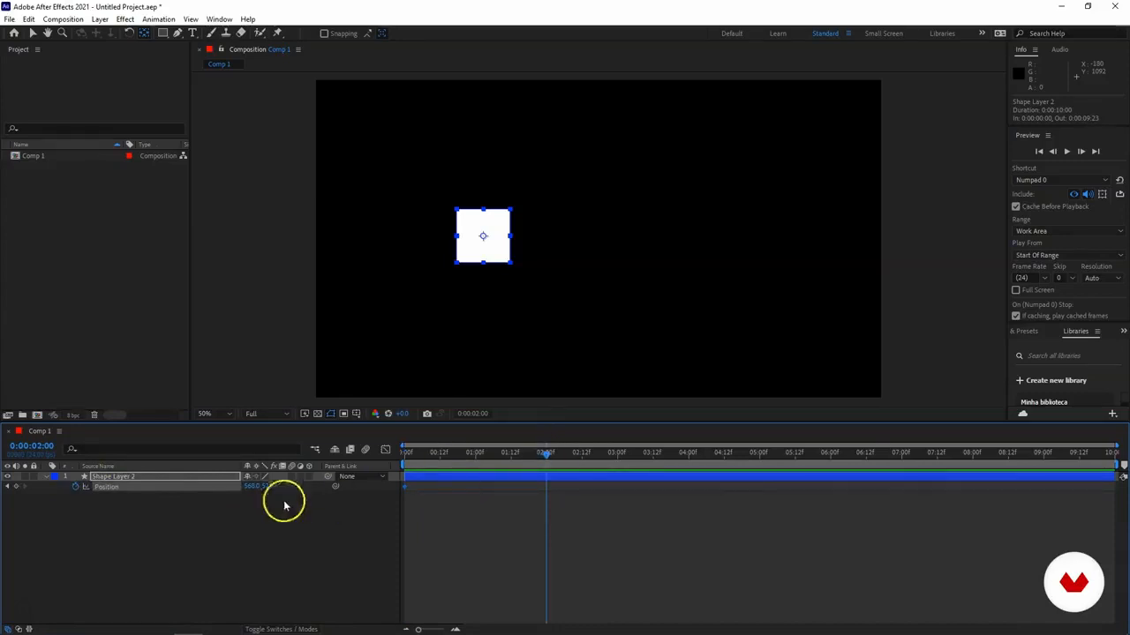
left_click_drag(248, 486, 445, 480)
Step: Preview the square's two-second movement from the start of the composition
left_click(83, 595)
key("space")
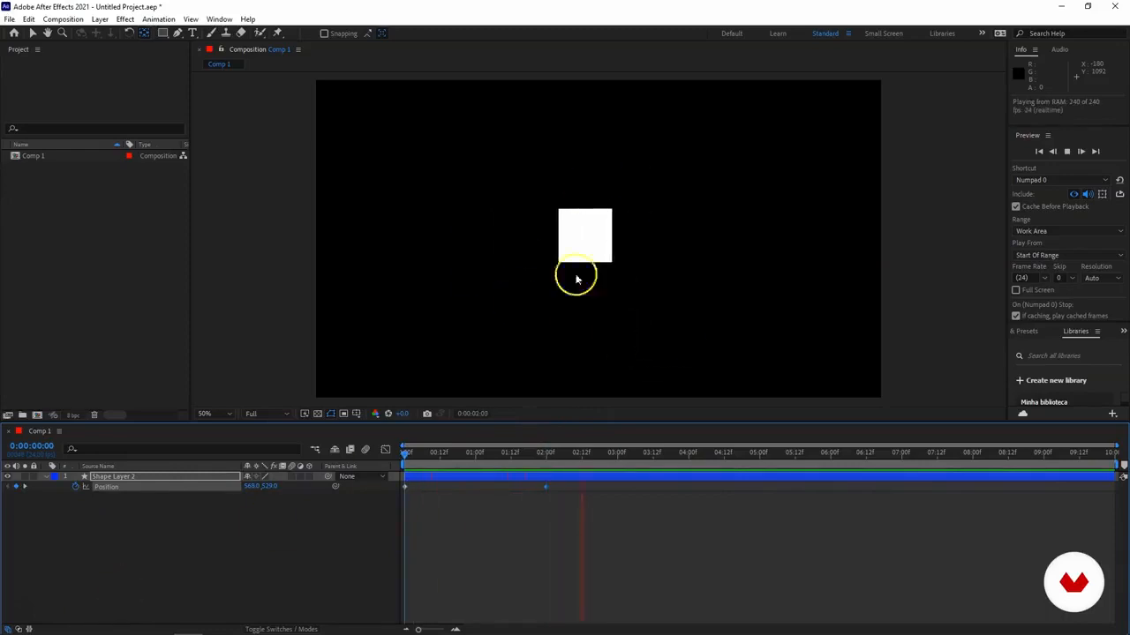
left_click(596, 477)
Step: Show the speed graph of the two Position keyframes, look over its display options and play the movement against it
left_click_drag(576, 507, 396, 475)
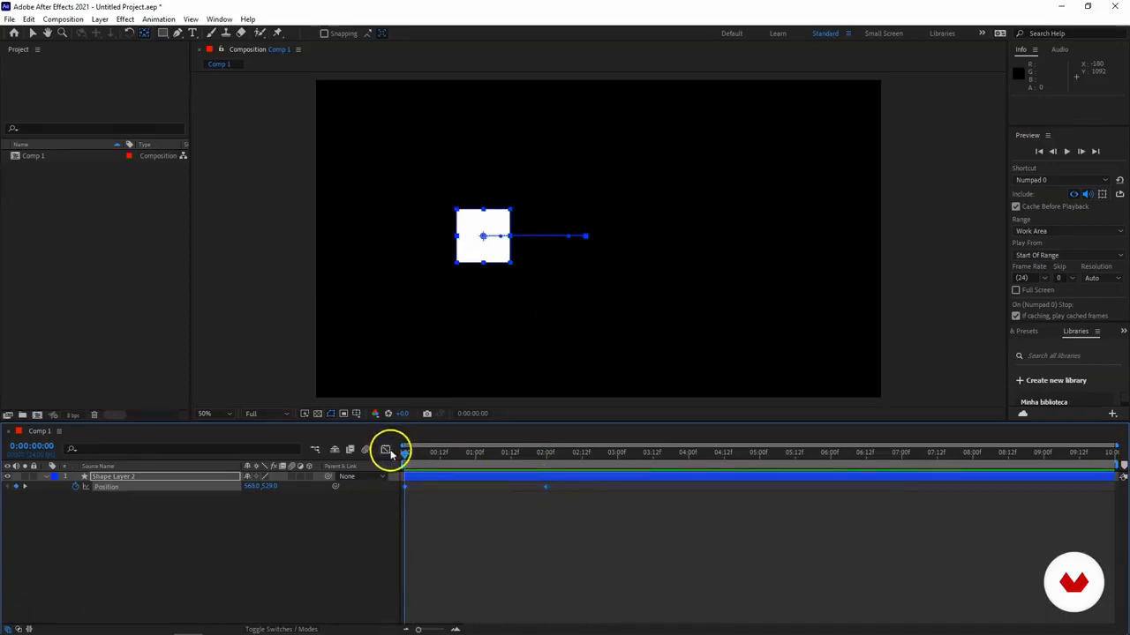
left_click(387, 451)
left_click_drag(409, 460, 390, 478)
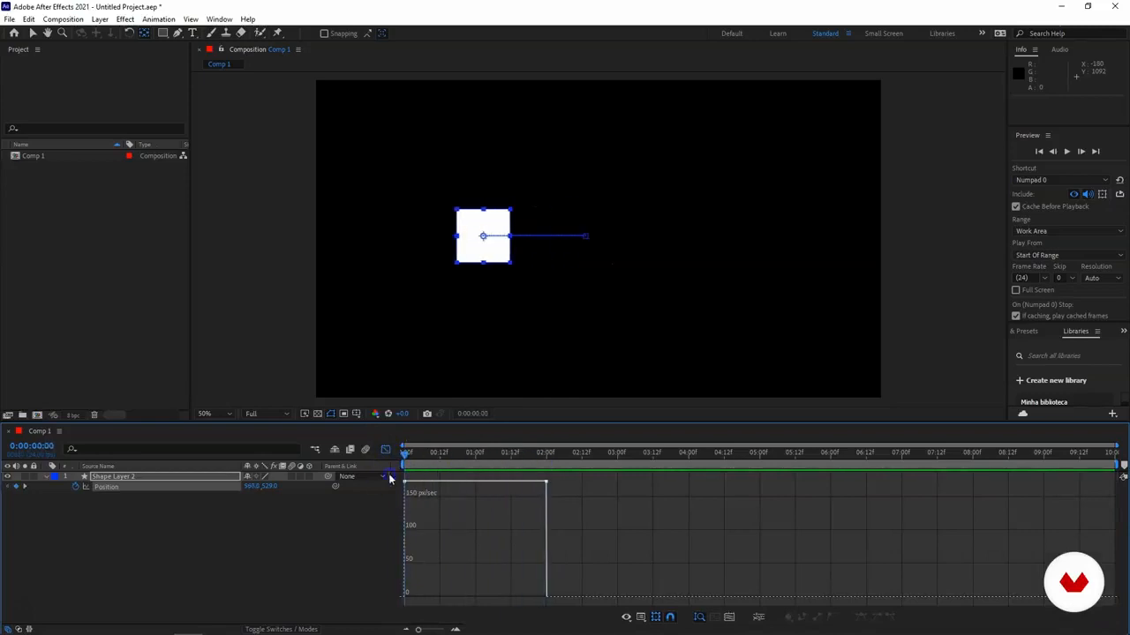
right_click(501, 519)
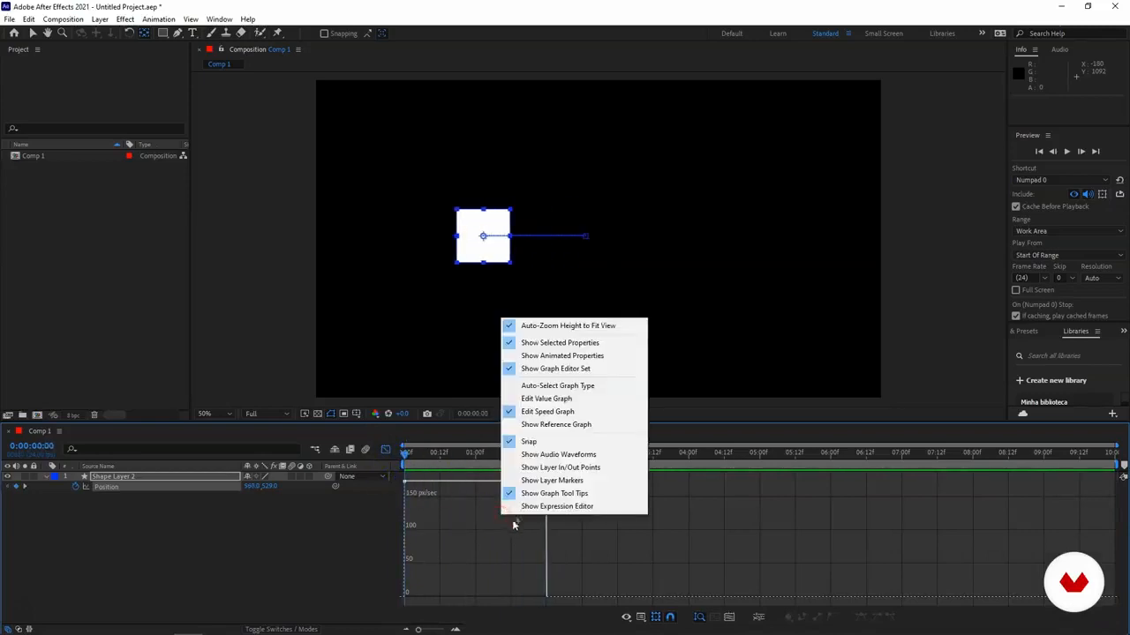
right_click(468, 542)
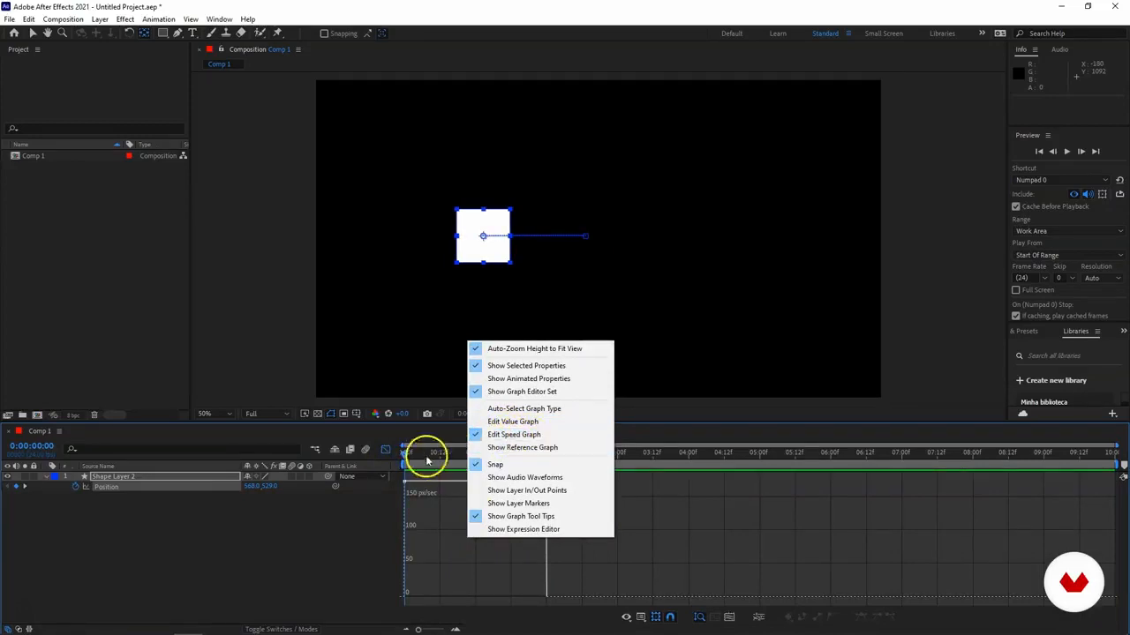
left_click_drag(419, 456, 460, 463)
key("space")
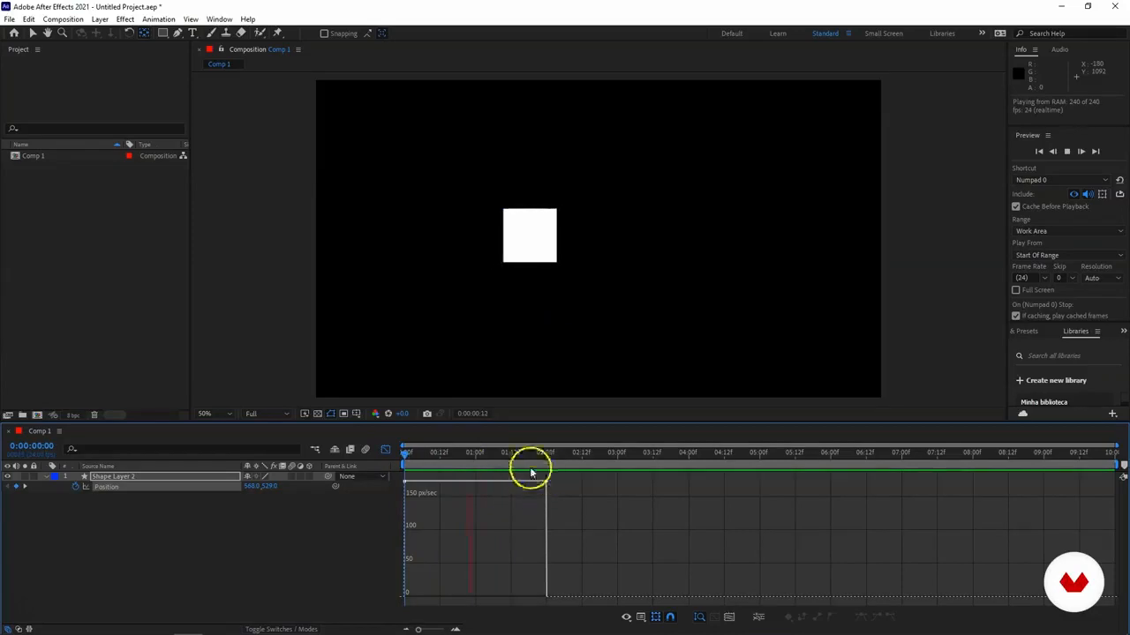
left_click_drag(555, 463, 546, 462)
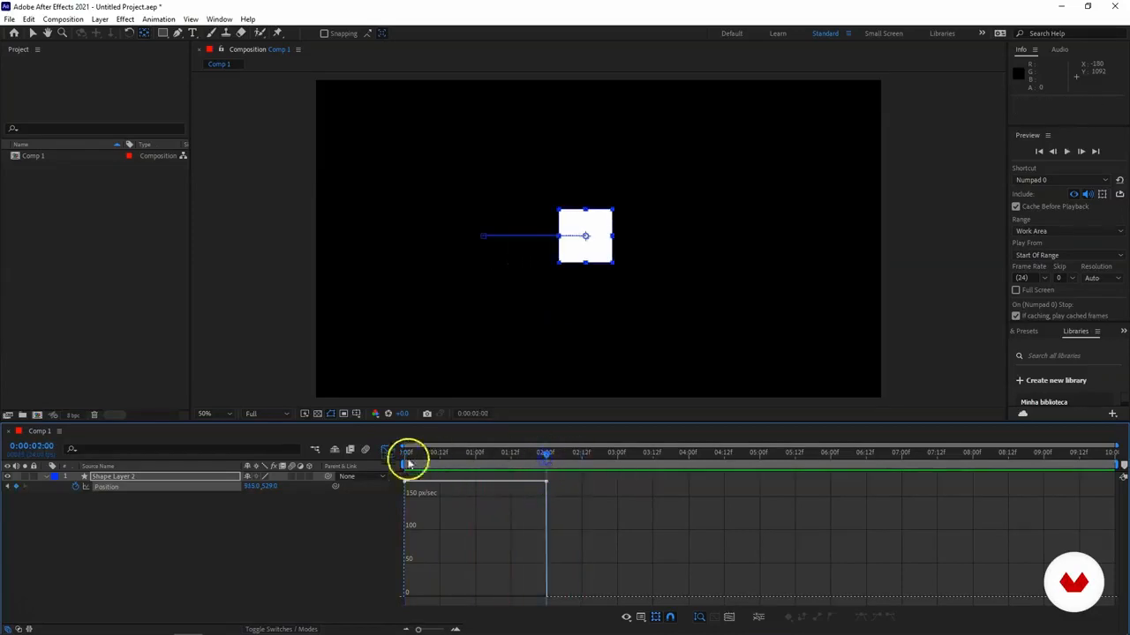
Step: Return to the layer bars and apply Easy Ease to both Position keyframes of Shape Layer 2
left_click(385, 450)
left_click_drag(588, 505, 396, 474)
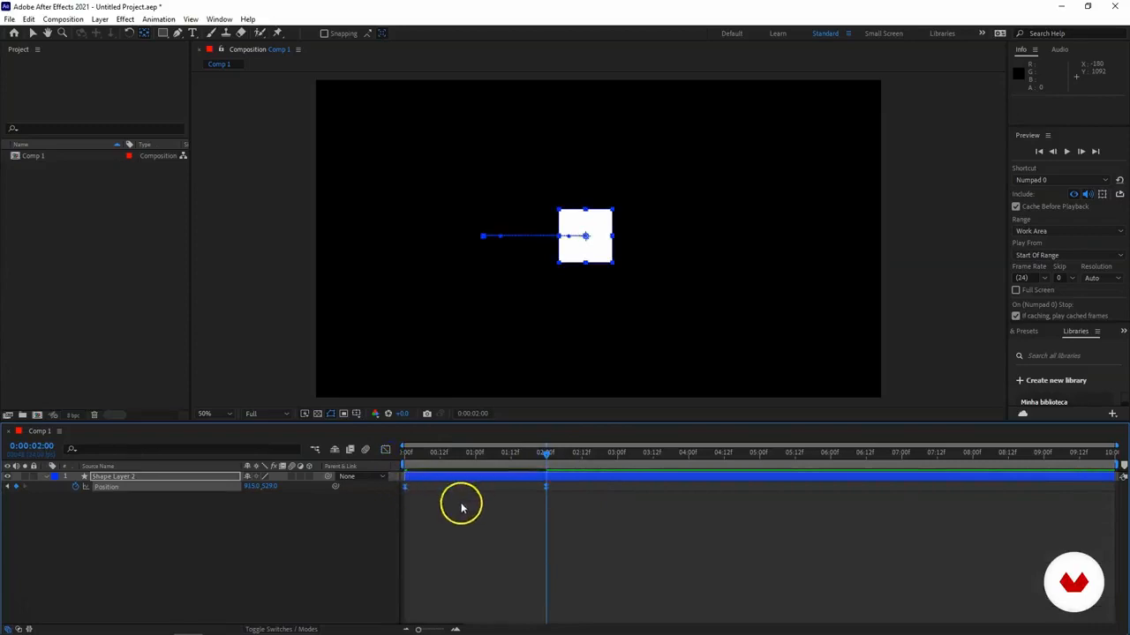
right_click(405, 485)
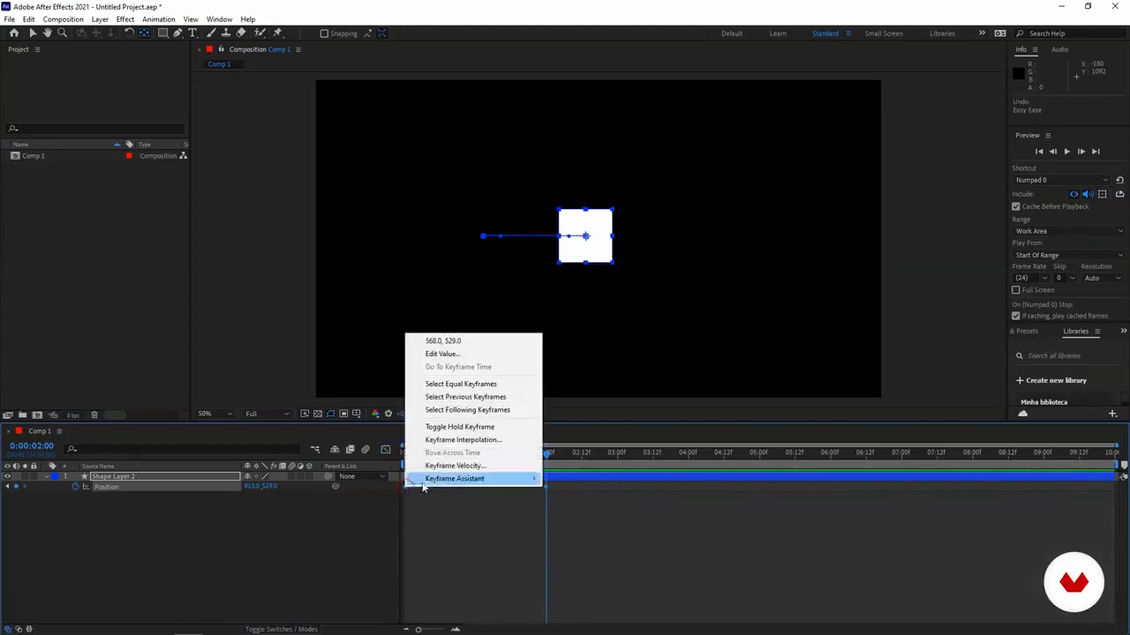
mouse_move(450, 484)
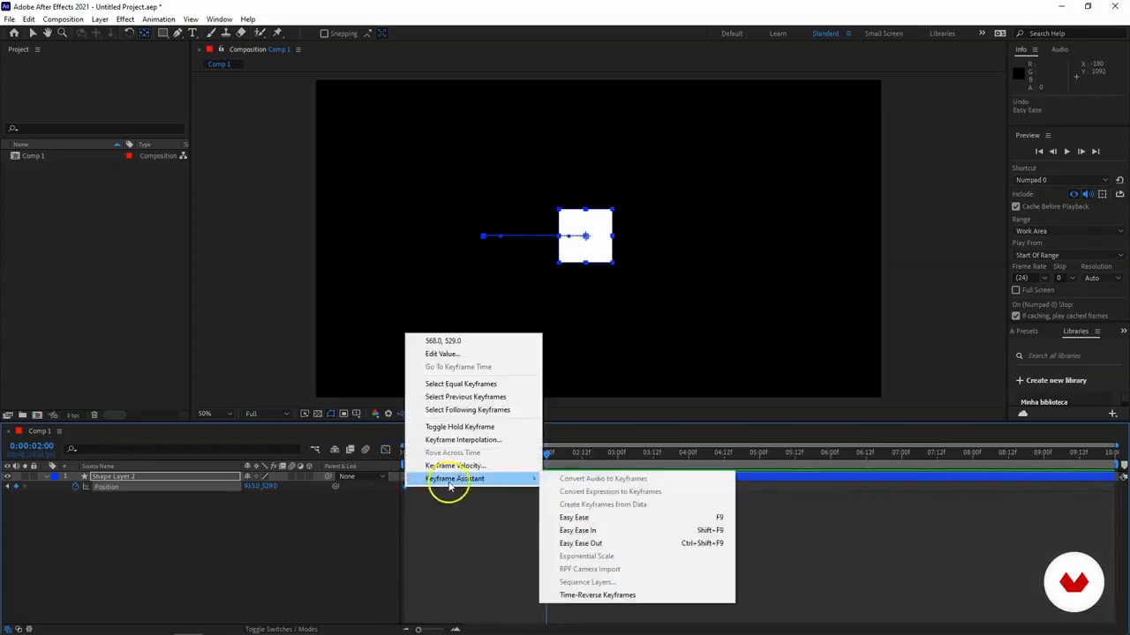
left_click(575, 519)
Step: Show the speed graph of the eased Position keyframes and scrub through the first two seconds
left_click_drag(590, 503, 404, 473)
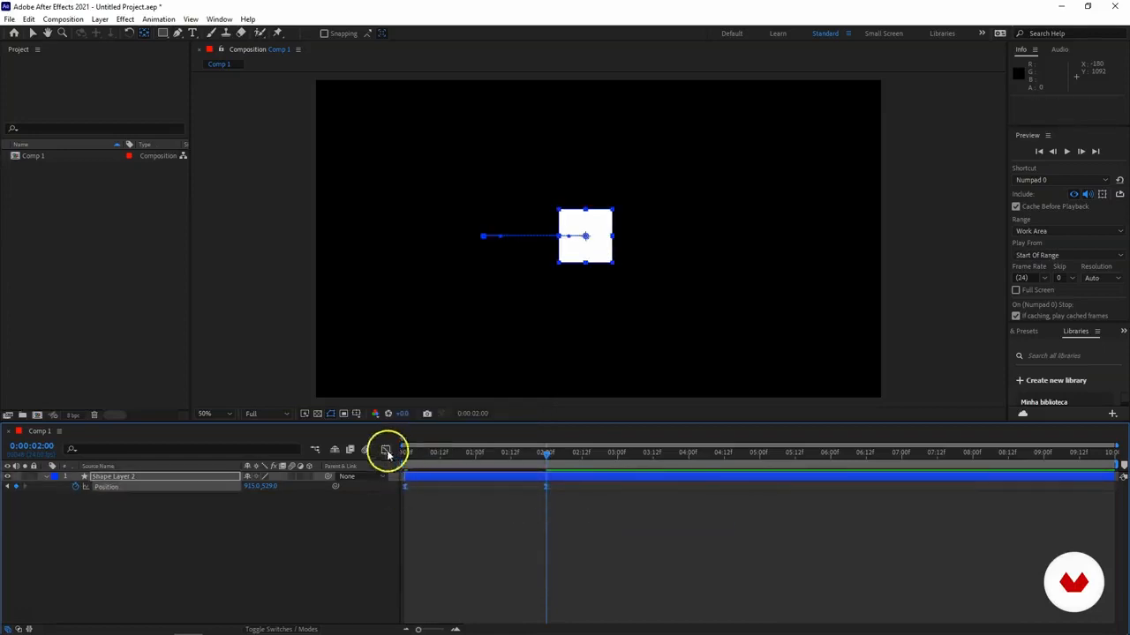
left_click(386, 451)
key("Home")
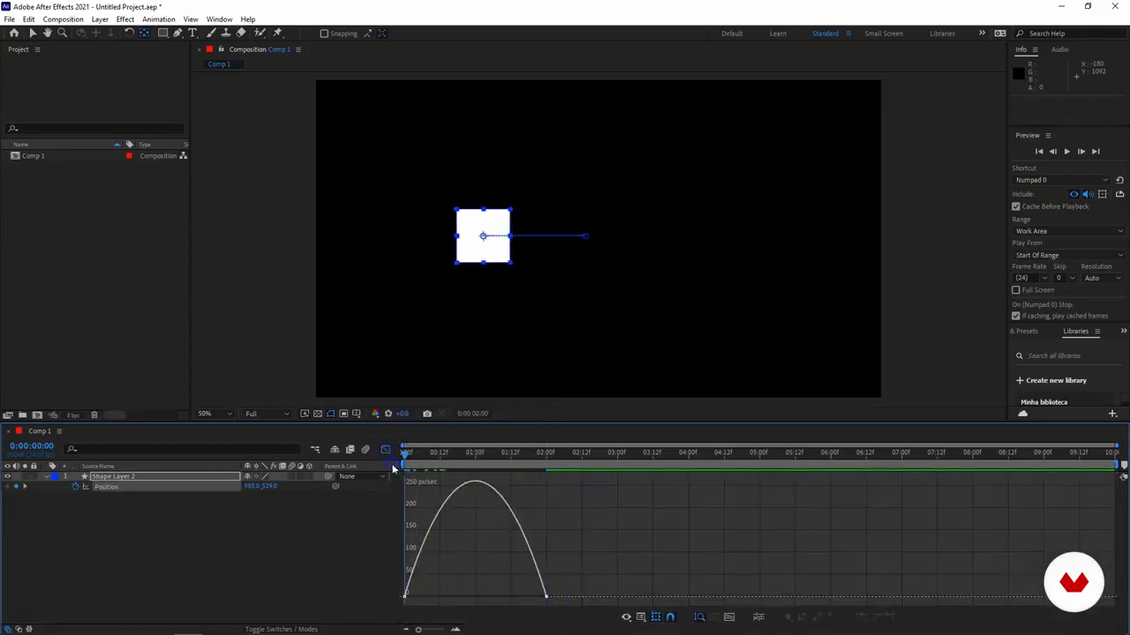
left_click_drag(407, 455, 540, 477)
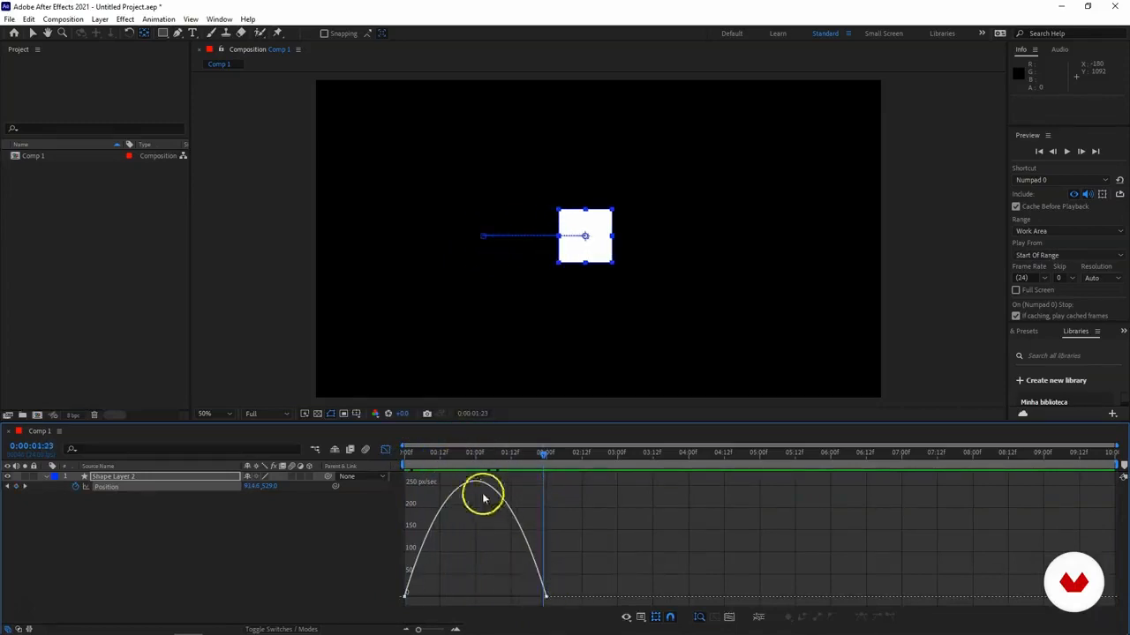
Step: Preview the eased movement of the square from the start of the composition
key("Home")
key("space")
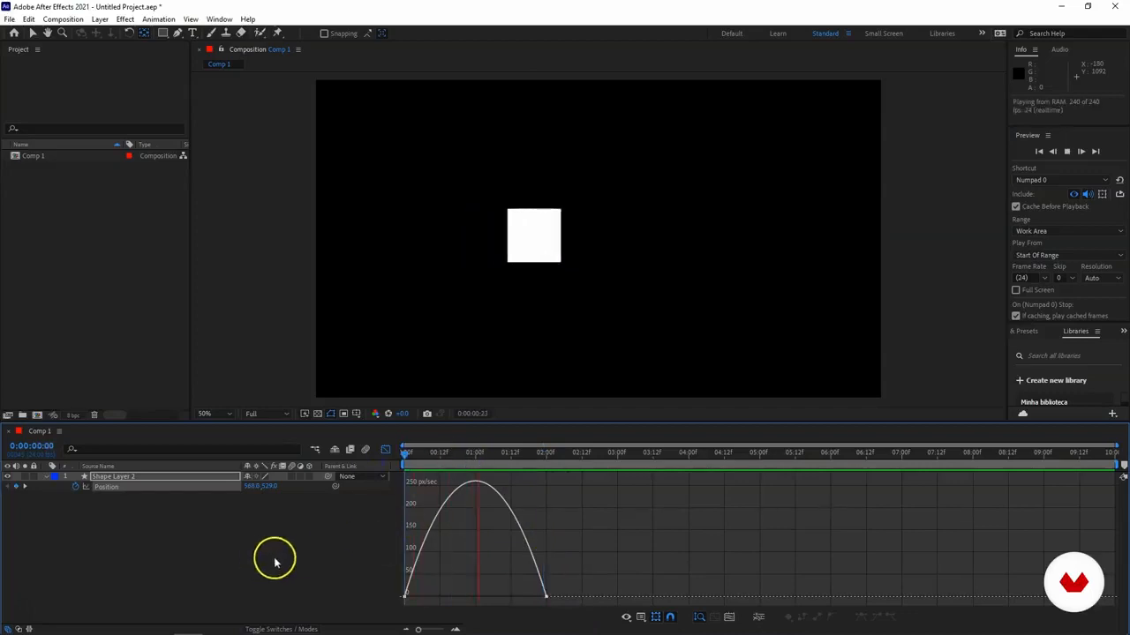
key("space")
key("space")
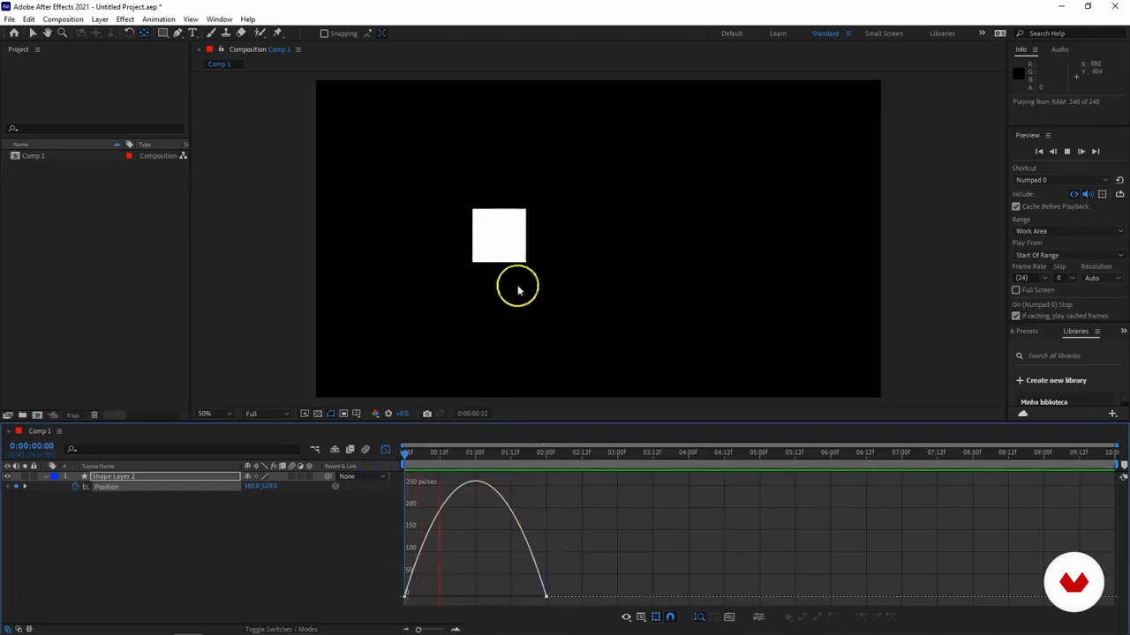
key("space")
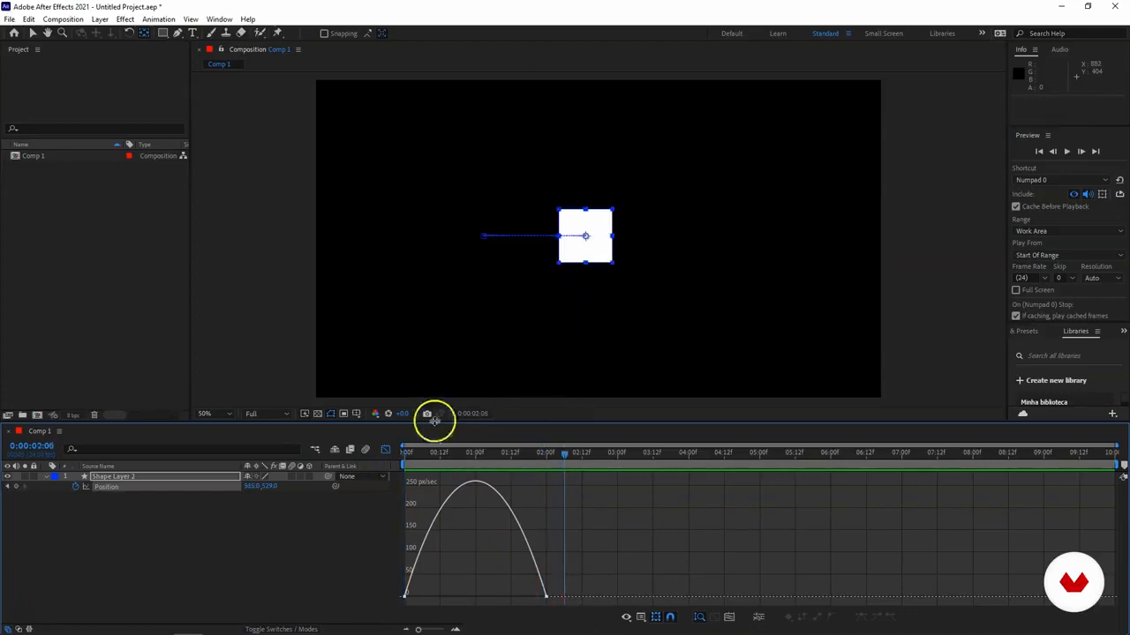
Step: Lengthen the incoming speed handle of the 2-second Position keyframe to about 64% influence
left_click(547, 596)
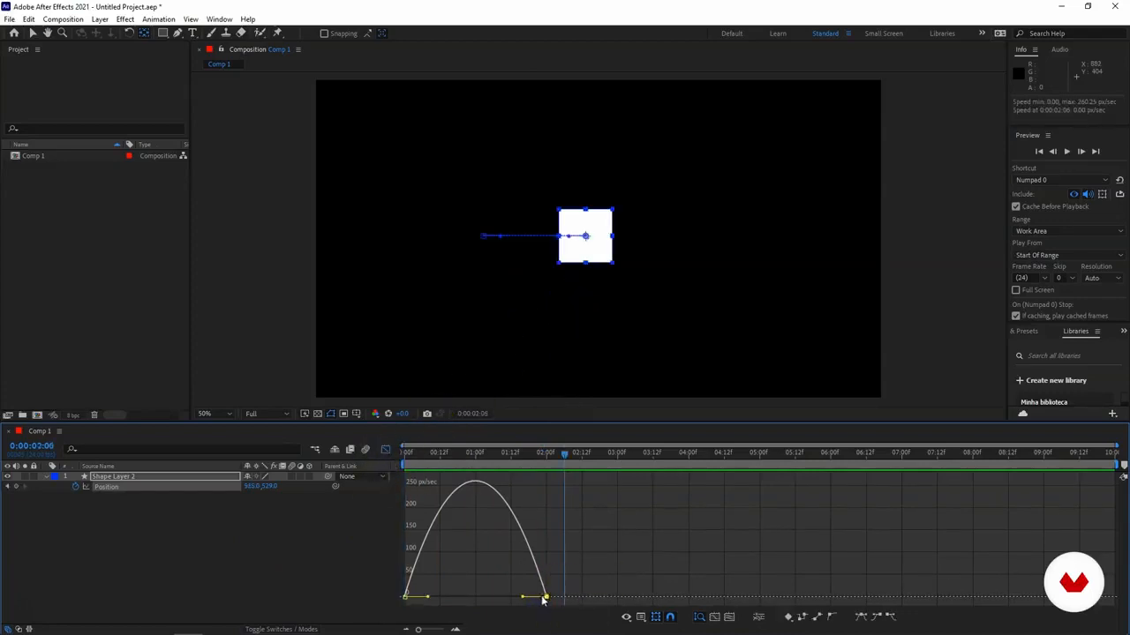
left_click(515, 599)
left_click_drag(524, 598, 504, 600)
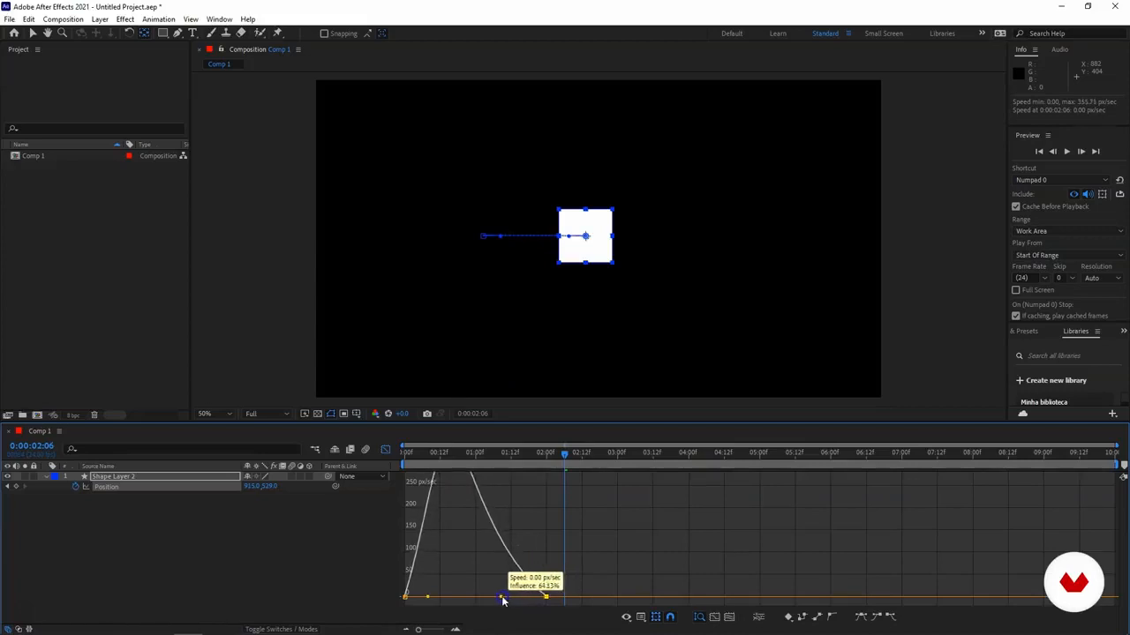
Step: Scrub through and play the animation to examine the fast start and slow finish of the new speed curve
left_click(432, 483)
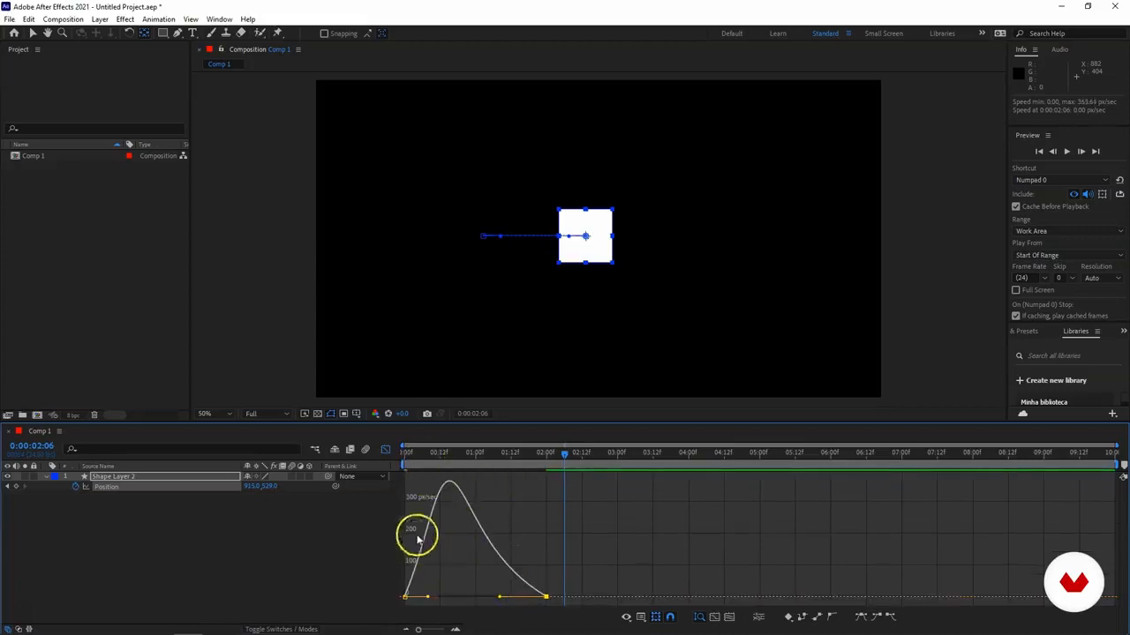
left_click(411, 456)
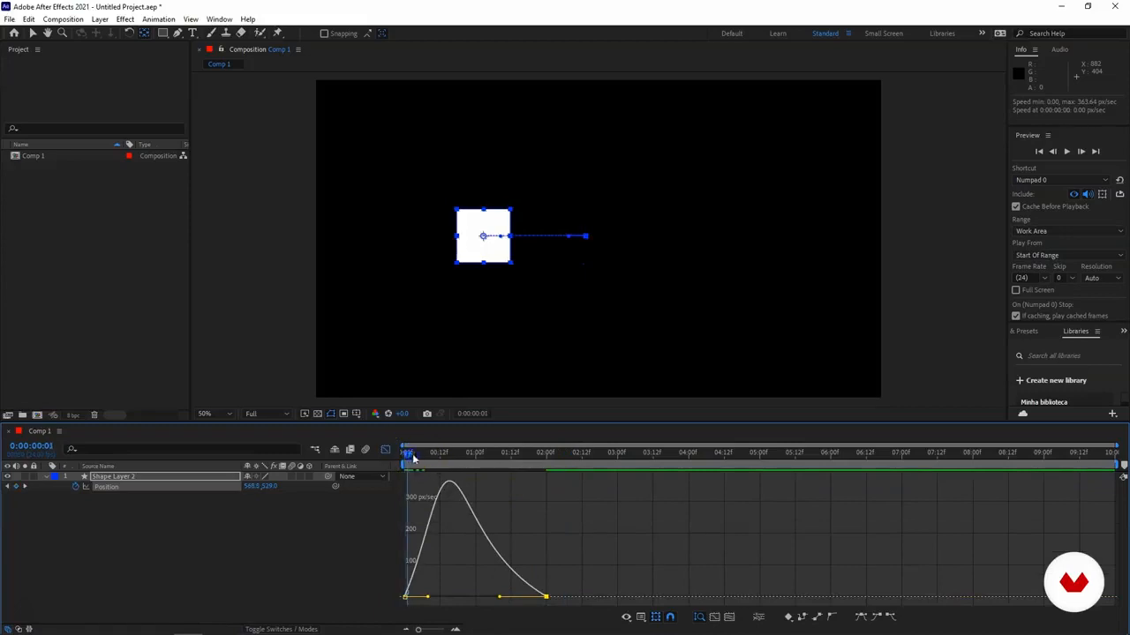
left_click_drag(399, 460, 539, 488)
key("space")
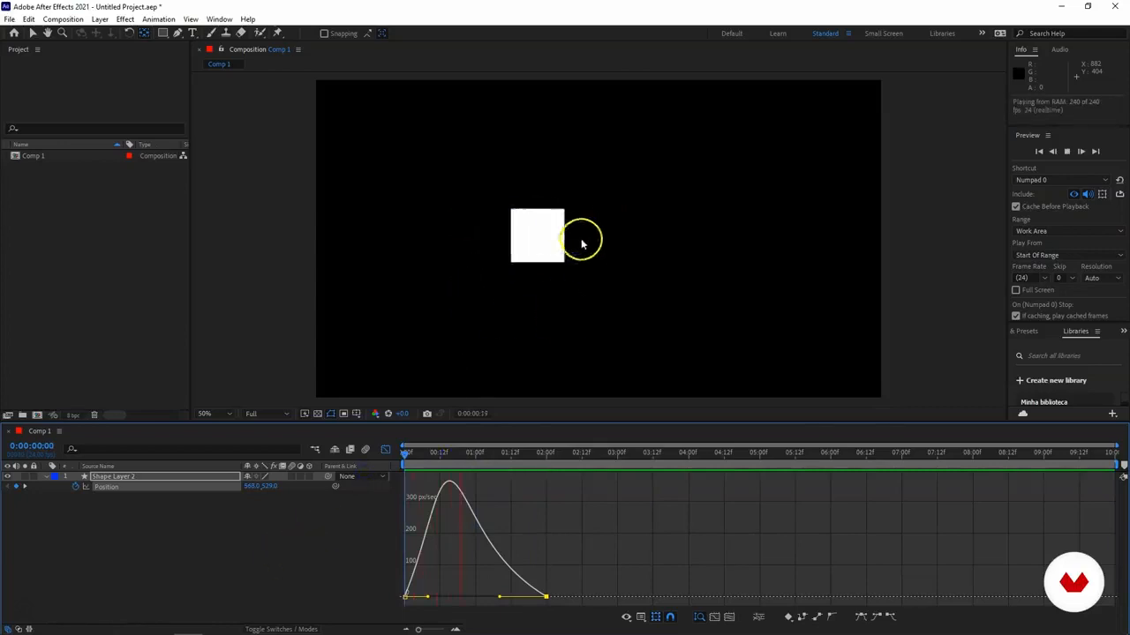
key("space")
Step: Leave the graph view and return both Position keyframes to linear interpolation
left_click(387, 451)
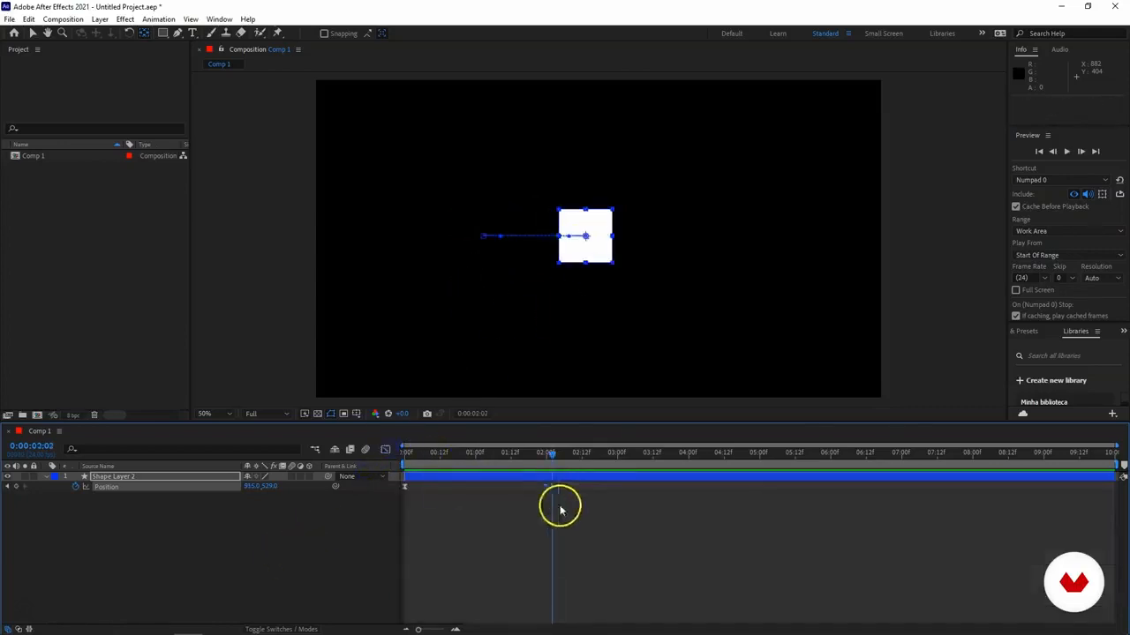
left_click_drag(564, 506, 381, 474)
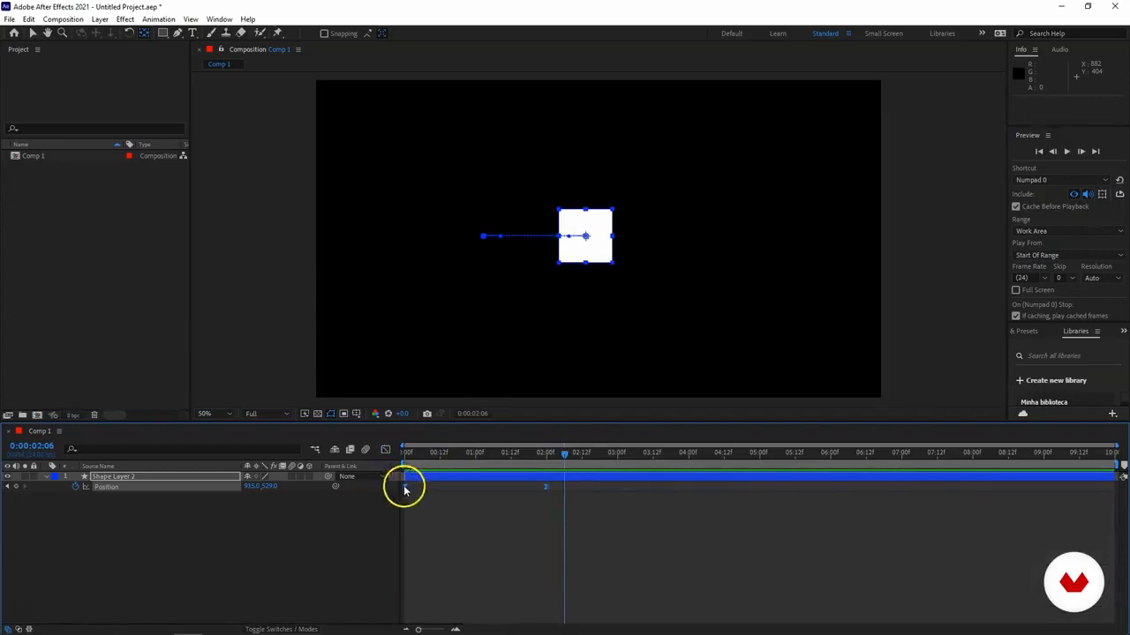
right_click(404, 491)
mouse_move(472, 480)
left_click(534, 514)
Step: Preview the linear movement from the first frame for comparison with the eased one
key("j")
left_click_drag(444, 455, 393, 459)
left_click(342, 557)
key("space")
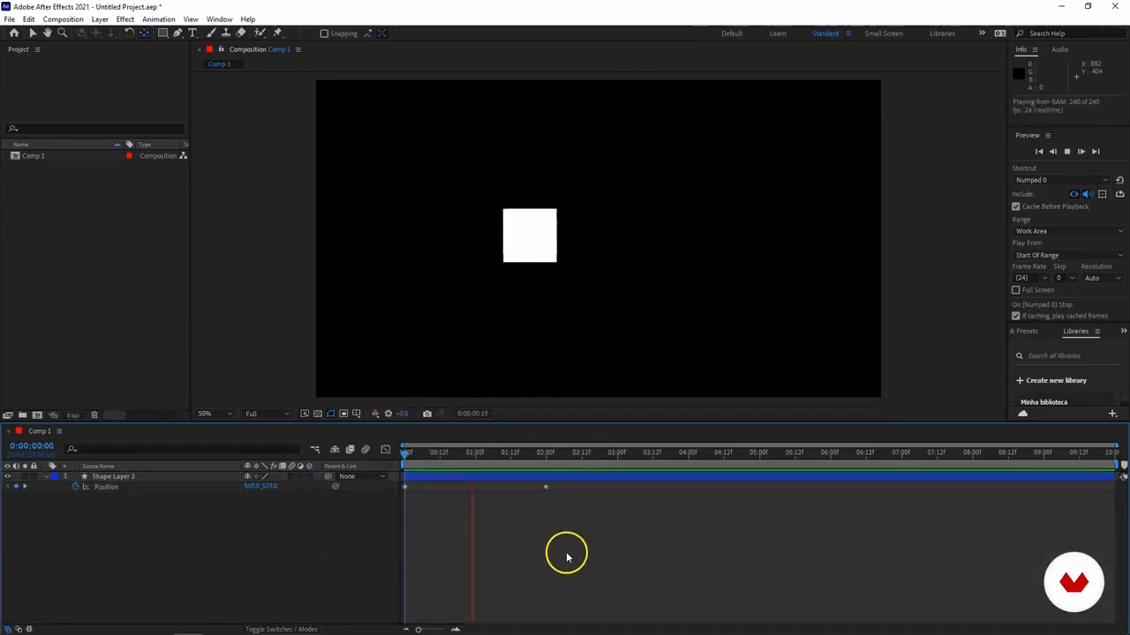
key("space")
Step: Apply Easy Ease to both Position keyframes and lengthen the last keyframe's incoming speed handle to about 77% influence
left_click_drag(556, 499, 363, 469)
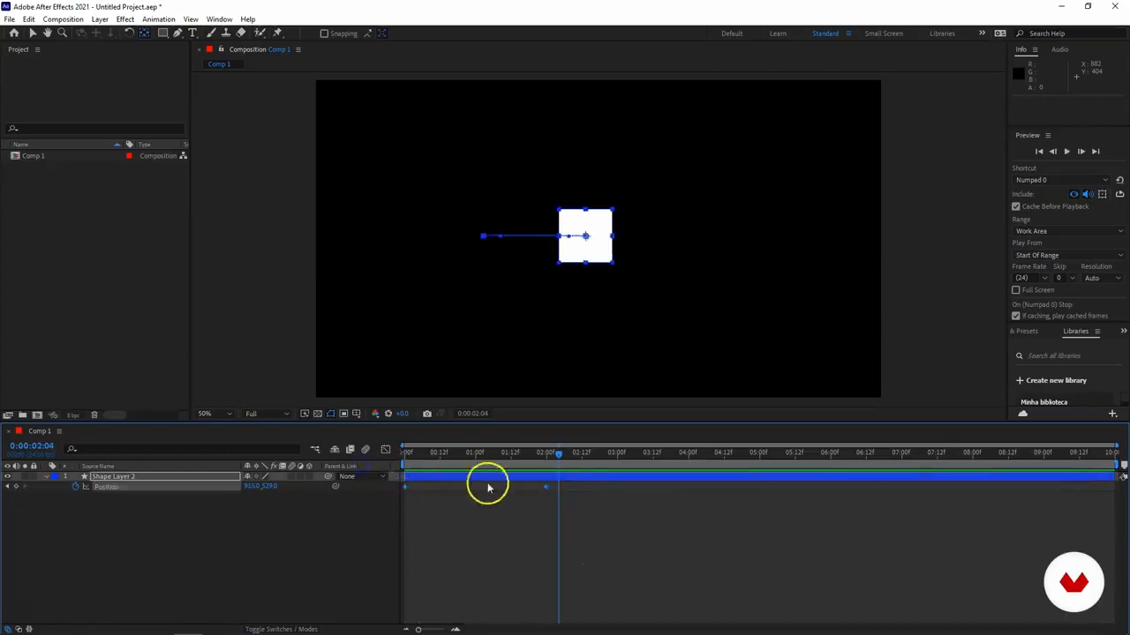
left_click(389, 451)
left_click_drag(545, 597, 491, 598)
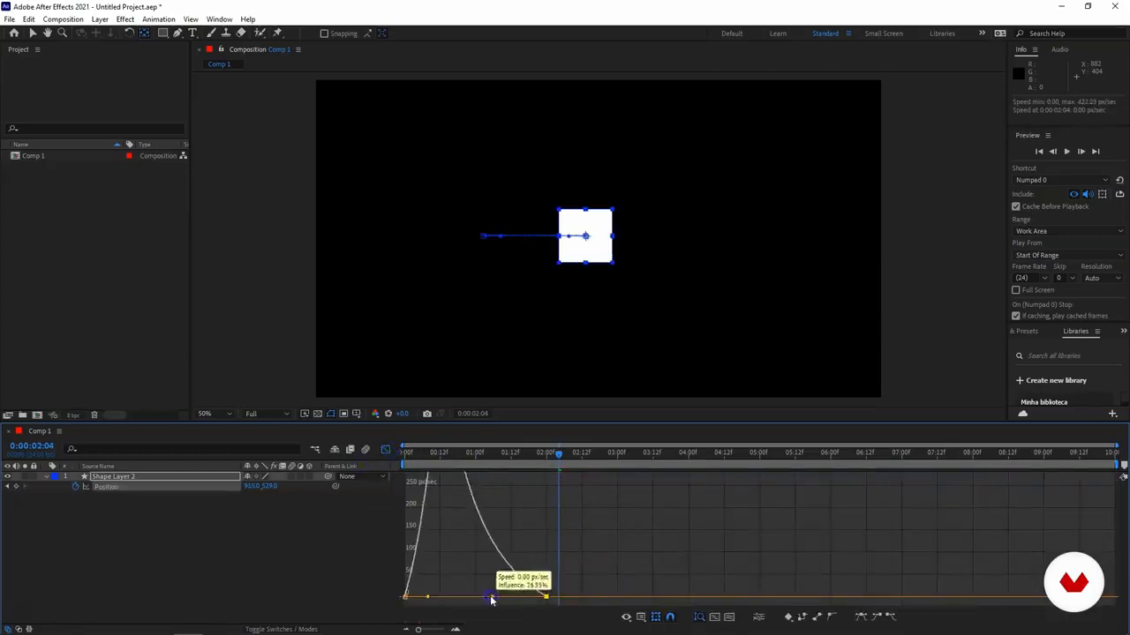
Step: Play the re-eased movement from the start and switch the timeline back to the layer bars
key("Home")
left_click(233, 617)
key("space")
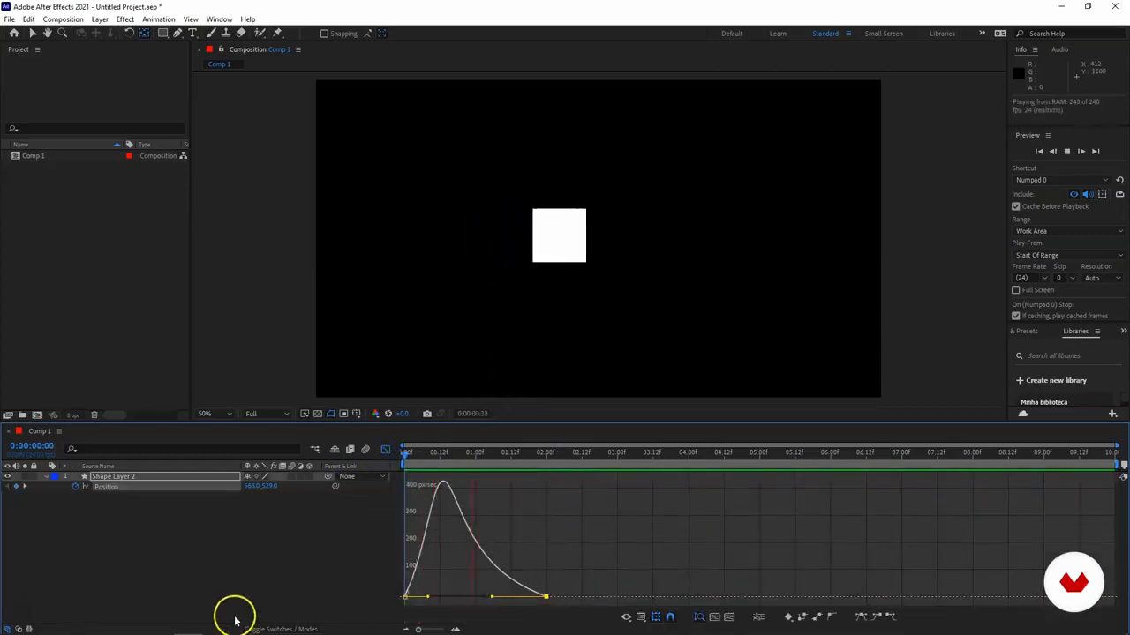
left_click(386, 450)
key("space")
left_click(484, 533)
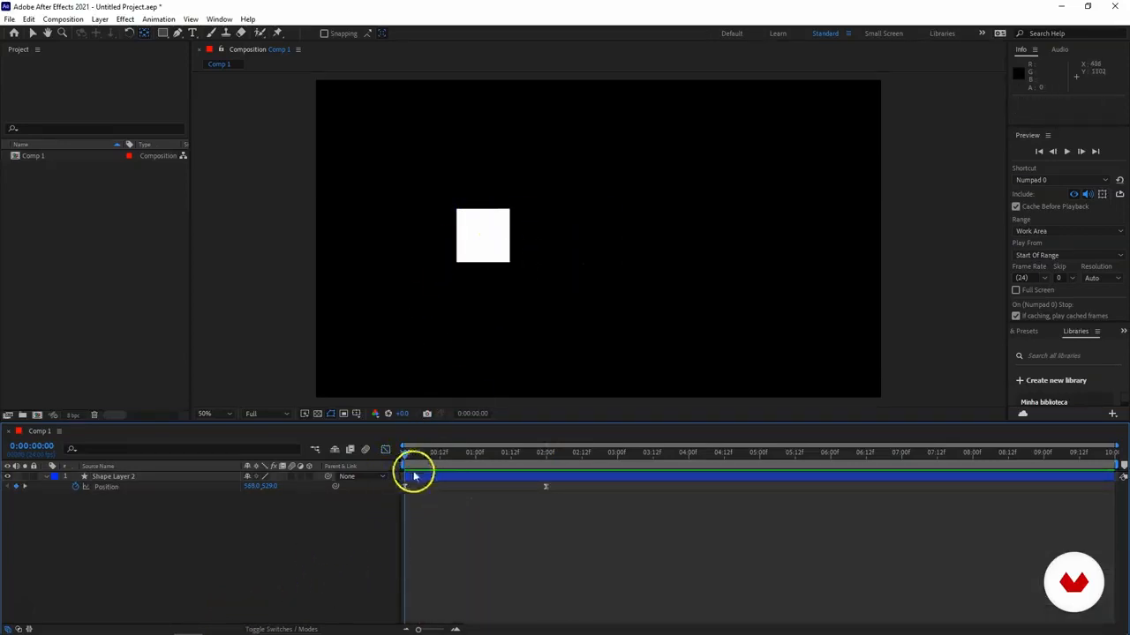
Step: Preview the square's eased Position movement from the first frame
left_click(131, 477)
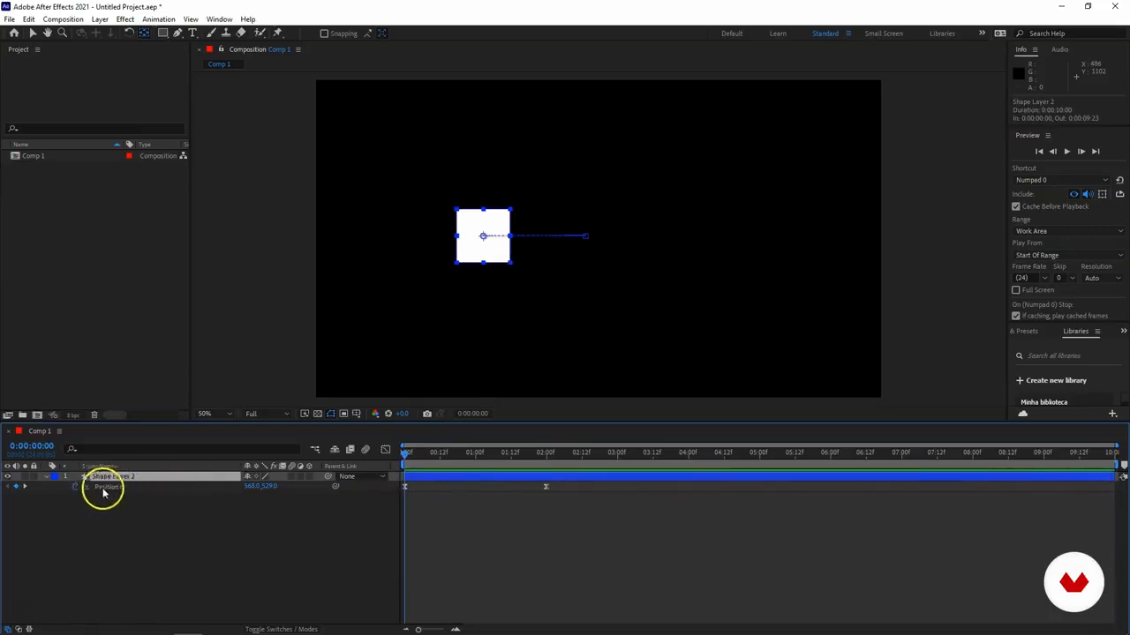
left_click(361, 516)
key("space")
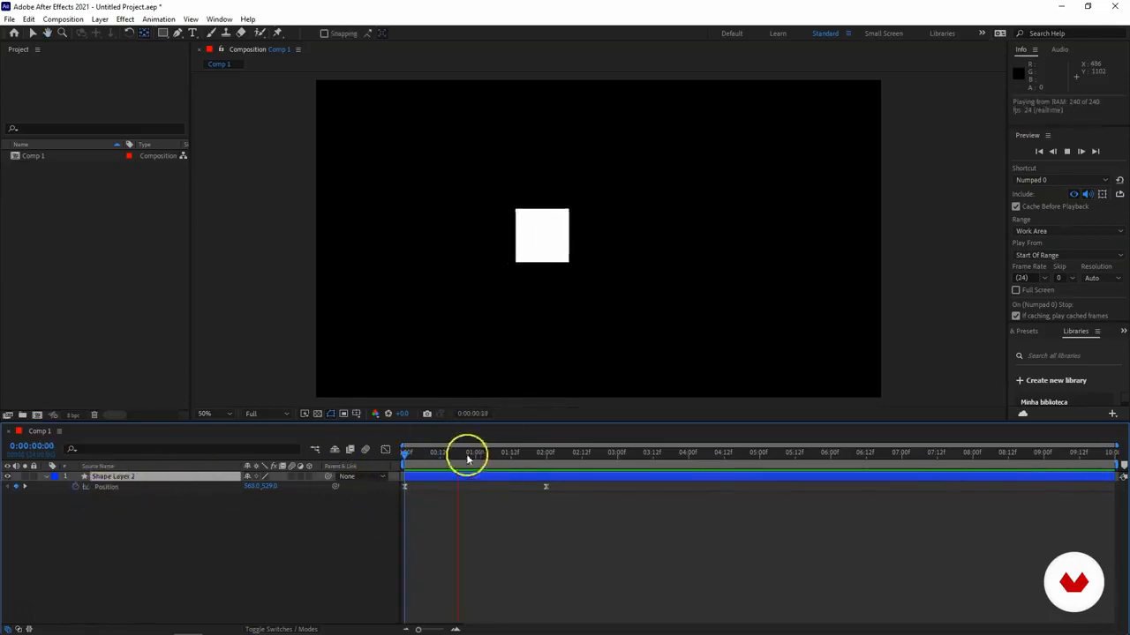
key("space")
Step: Reshape the speed curve between both Position keyframes so the speed peaks at about 01:09, and preview the movement
left_click(388, 451)
left_click(389, 451)
left_click_drag(597, 508, 393, 477)
left_click(386, 451)
left_click_drag(574, 583, 516, 598)
key("space")
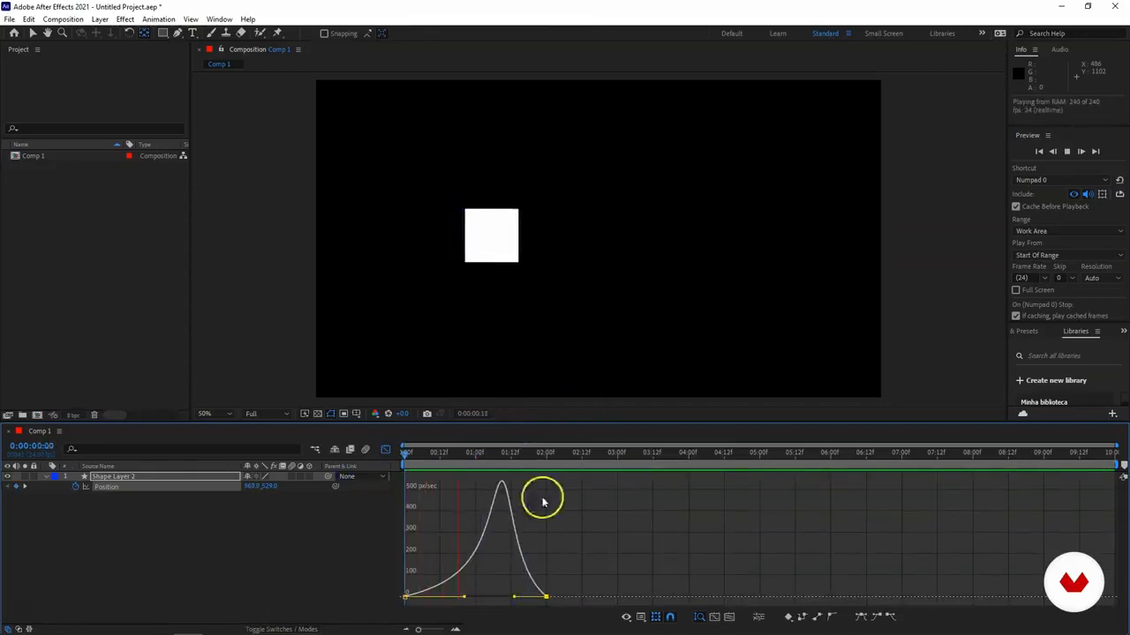
key("space")
Step: Replay the reshaped Position movement from the first frame and return the timeline to the layer bars
left_click_drag(402, 467, 355, 487)
key("space")
key("space")
left_click(386, 450)
left_click_drag(425, 456, 386, 470)
left_click_drag(604, 496, 377, 482)
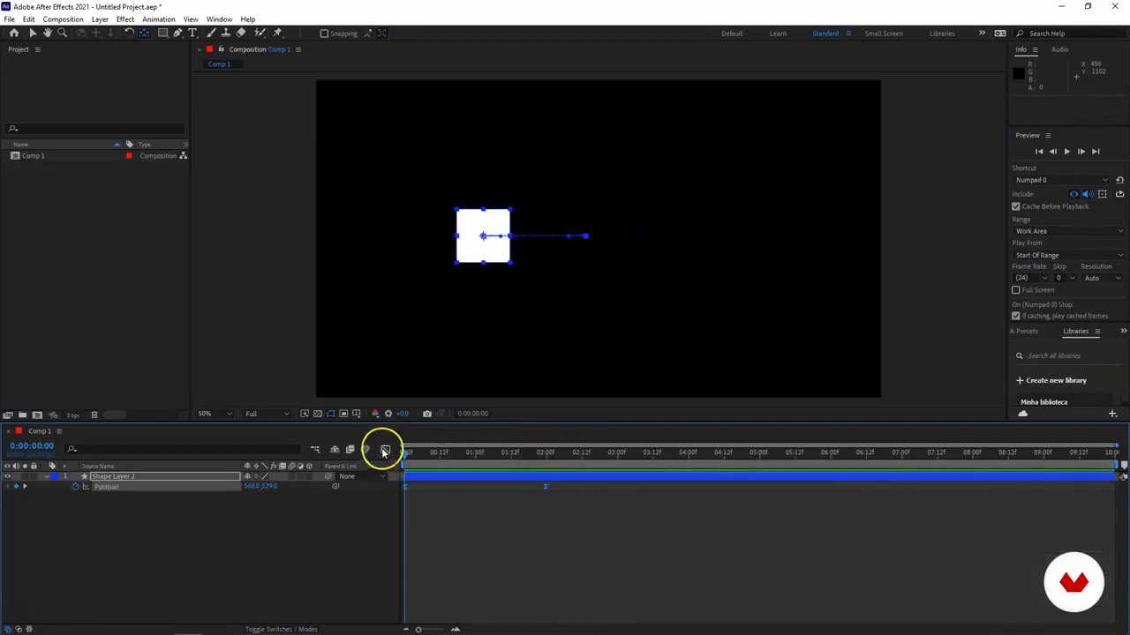
Step: Keyframe the square's Rotation at 0° on the first frame and 90° at 0:00:02:00
left_click(217, 511)
left_click(109, 477)
key("r")
left_click(75, 486)
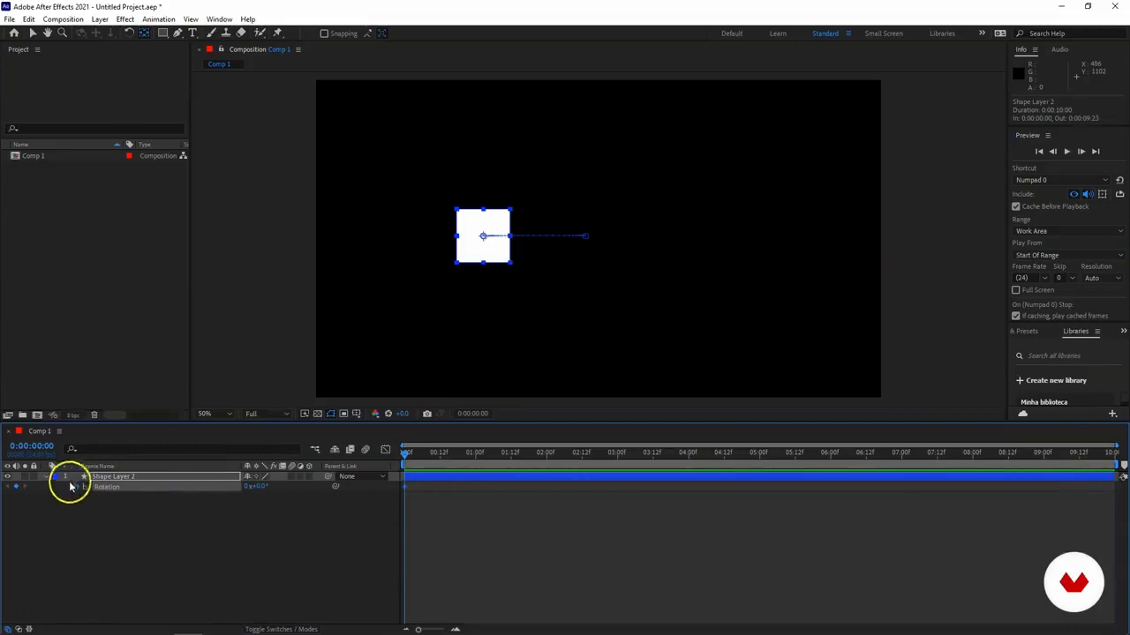
left_click(411, 460)
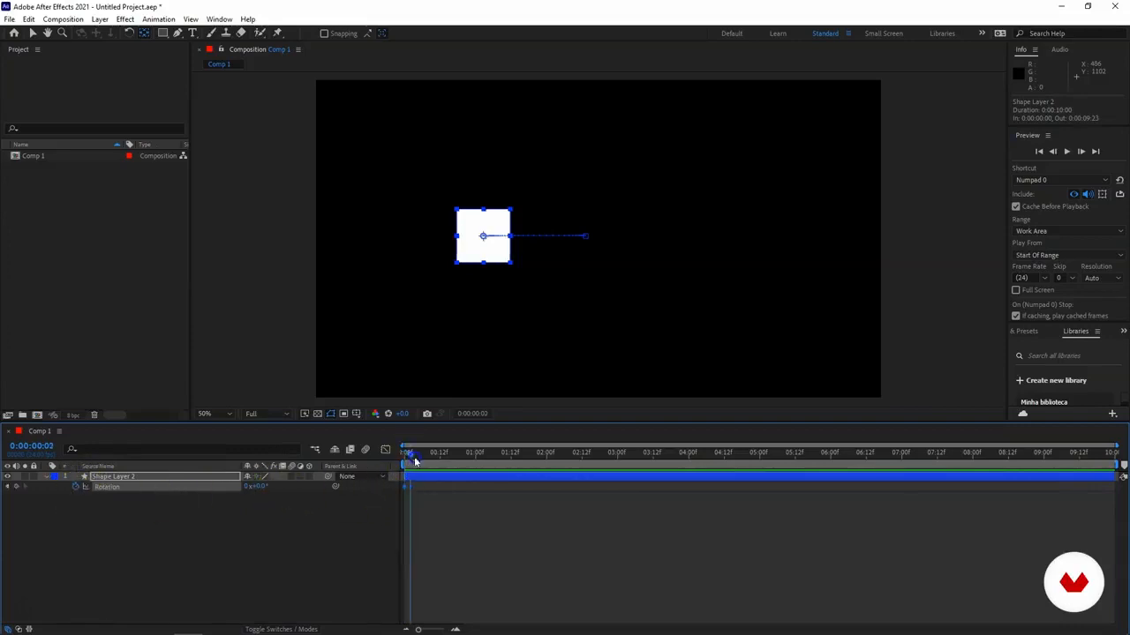
left_click_drag(413, 454, 546, 460)
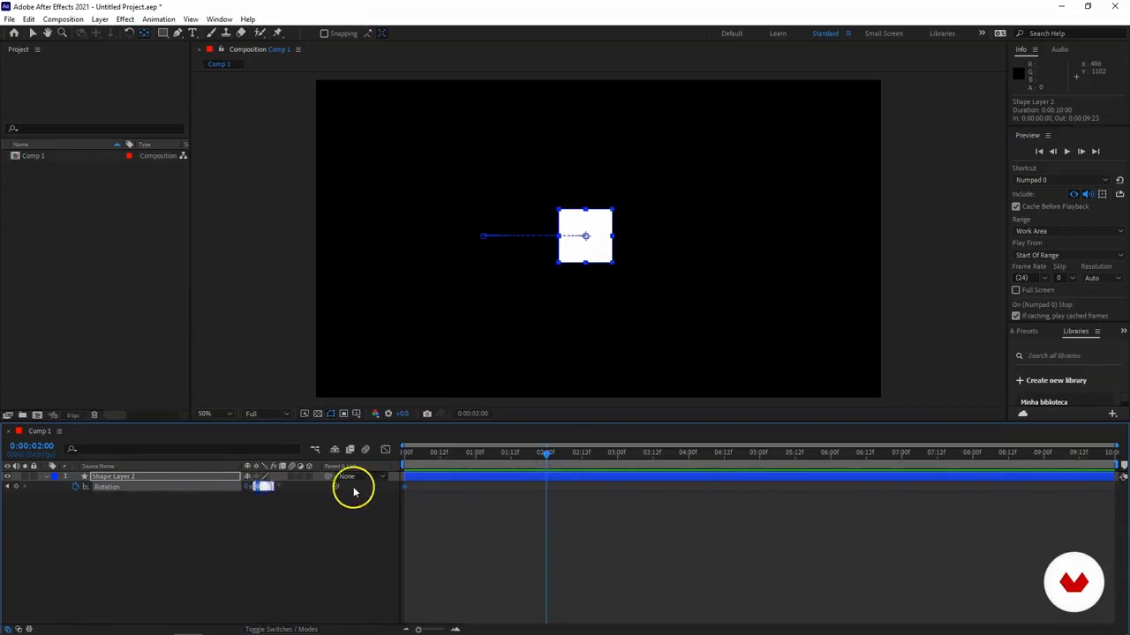
left_click(433, 492)
Step: Preview the combined movement and rotation from the first frame
mouse_move(407, 456)
left_mouse_down()
mouse_move(562, 459)
mouse_move(409, 462)
left_mouse_up()
key("space")
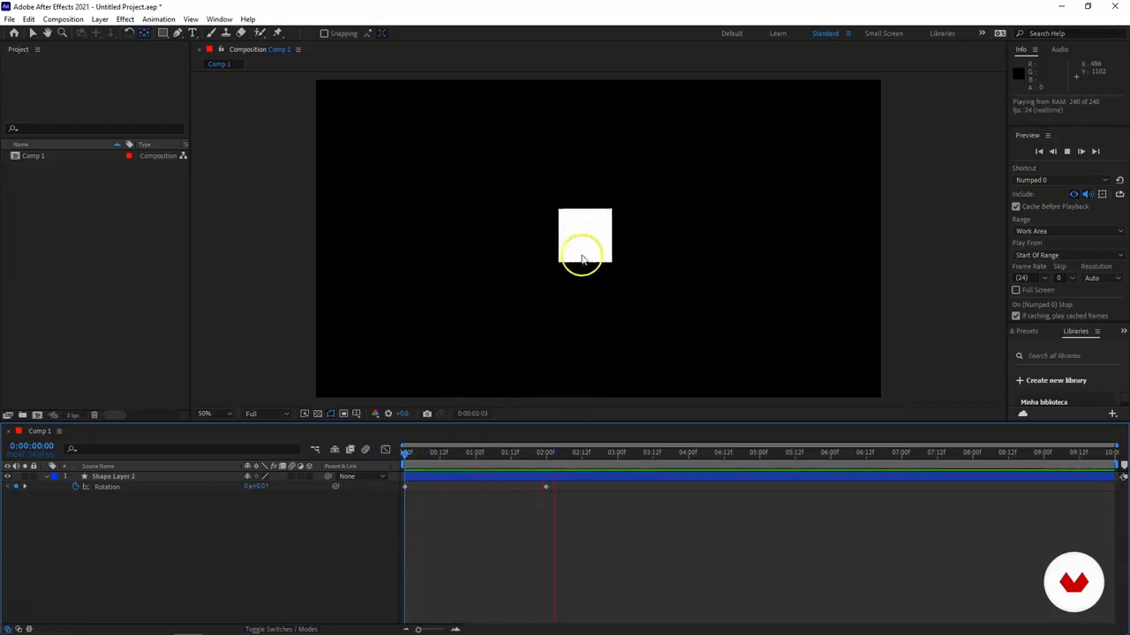
key("space")
Step: Apply Easy Ease to both Rotation keyframes and reshape their speed curve so it peaks at about 01:13
left_click(383, 483)
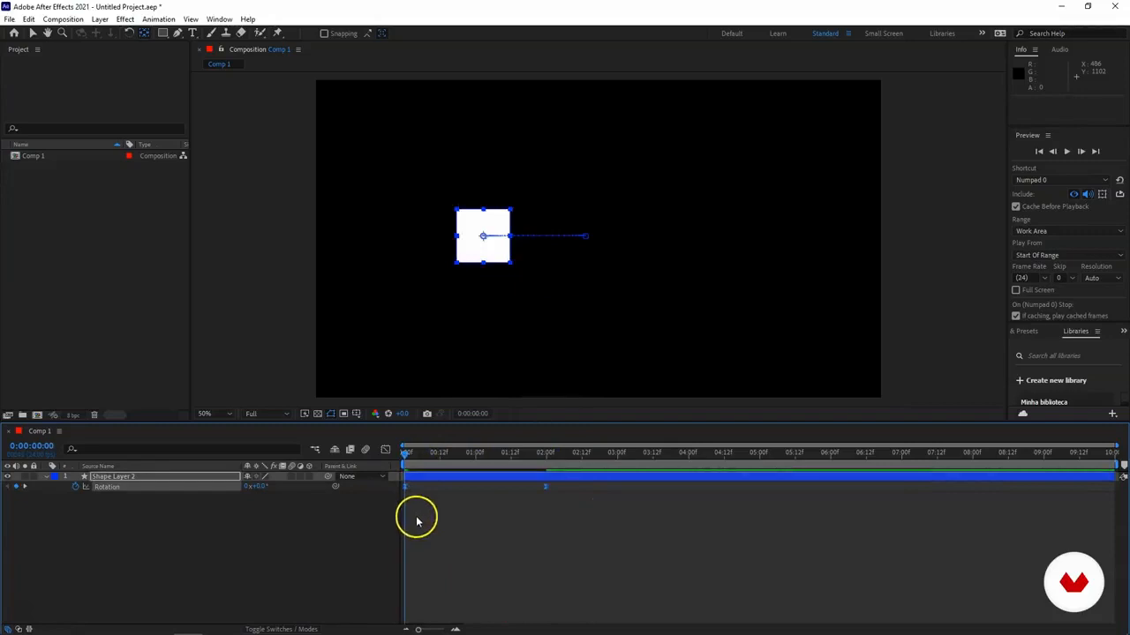
left_click(512, 504)
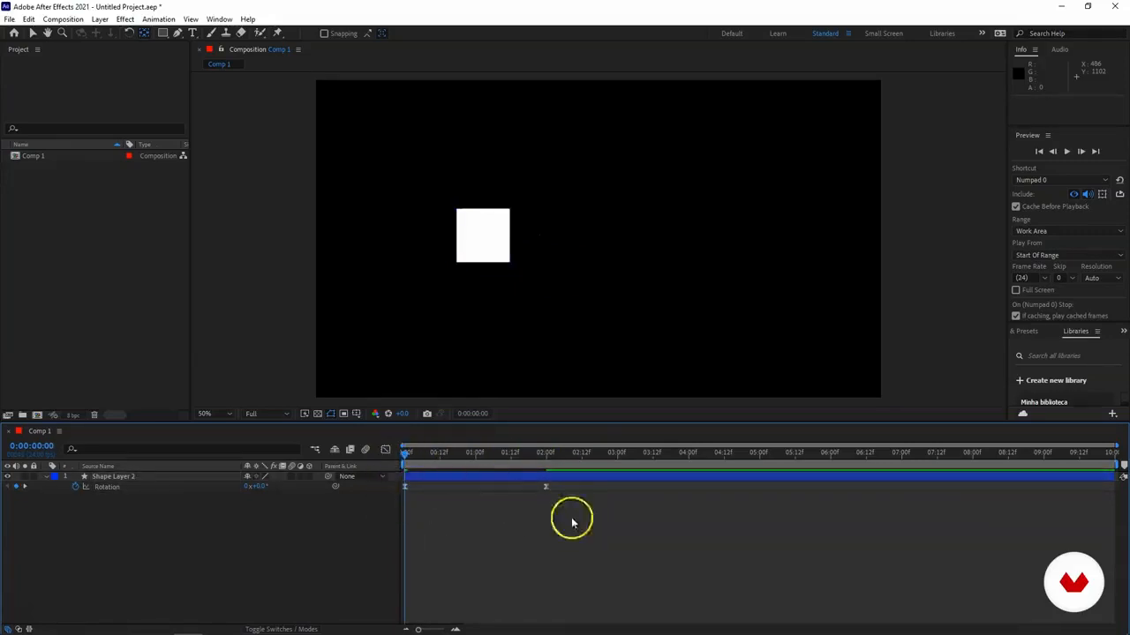
left_click_drag(573, 518, 394, 481)
left_click(386, 450)
left_click_drag(556, 589, 469, 599)
Step: Preview the eased rotation, slightly lengthen the last Rotation keyframe's incoming speed handle, and replay it
key("space")
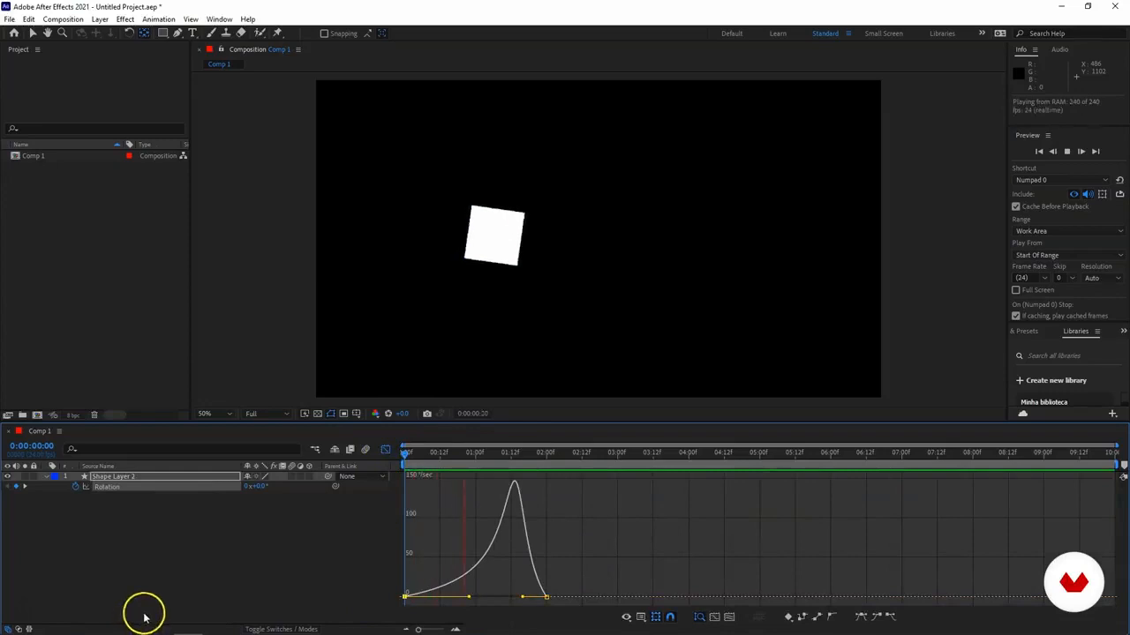
key("space")
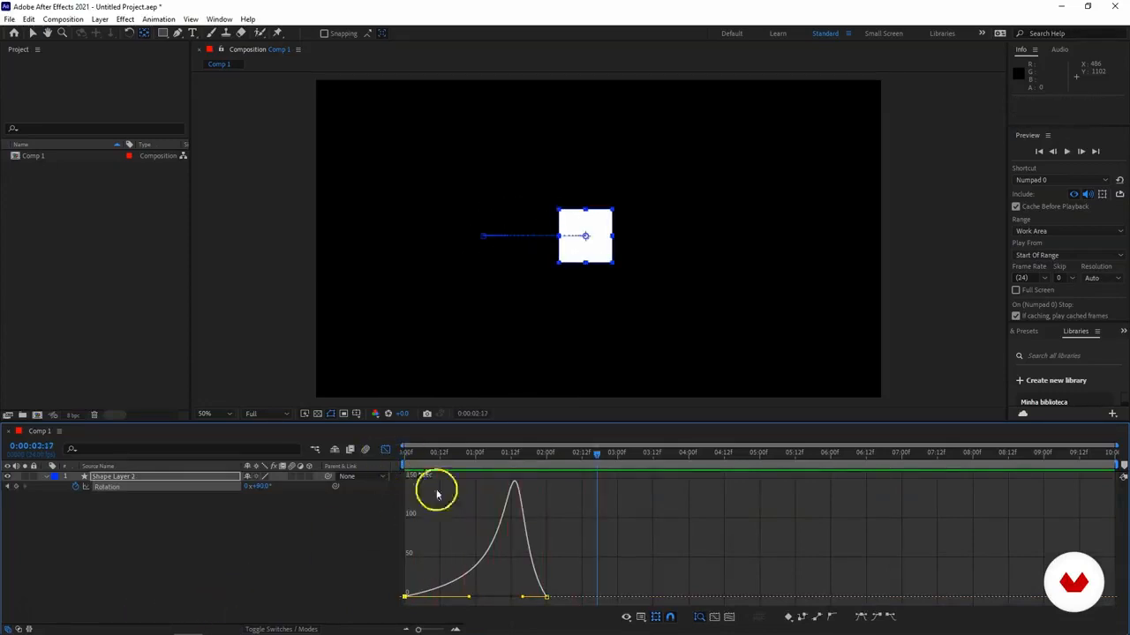
left_click_drag(522, 600, 517, 599)
key("space")
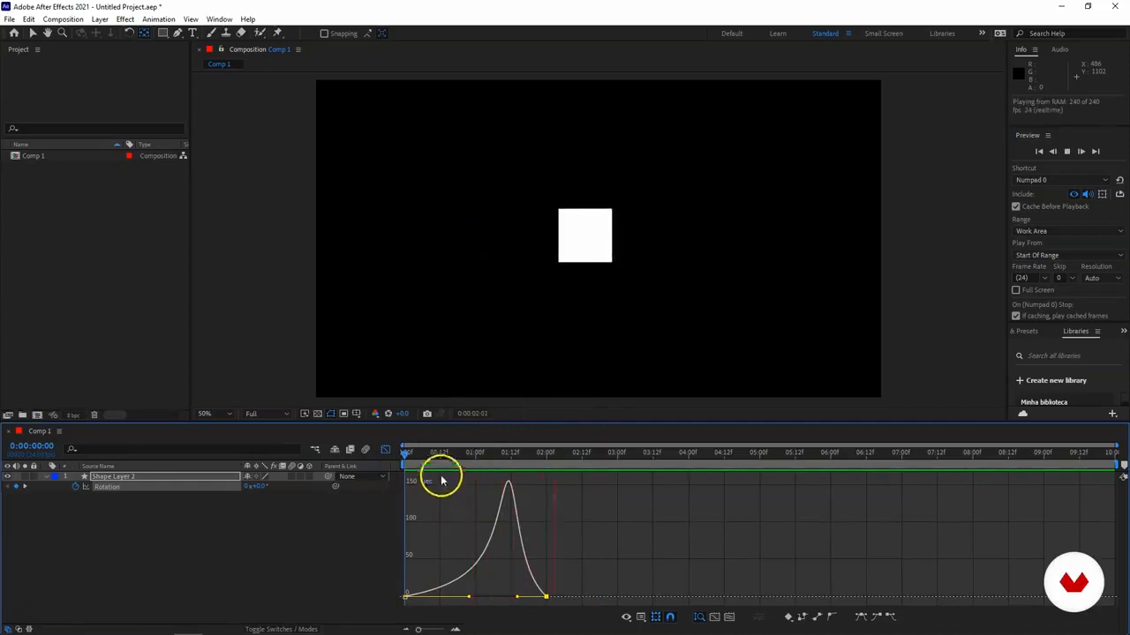
Step: Compare the Position and Rotation speed curves together in the graph and play the combined animation
left_click(385, 450)
left_click(467, 530)
left_click(141, 477)
left_click_drag(592, 522, 349, 468)
left_click_drag(570, 518, 415, 465)
left_click(386, 450)
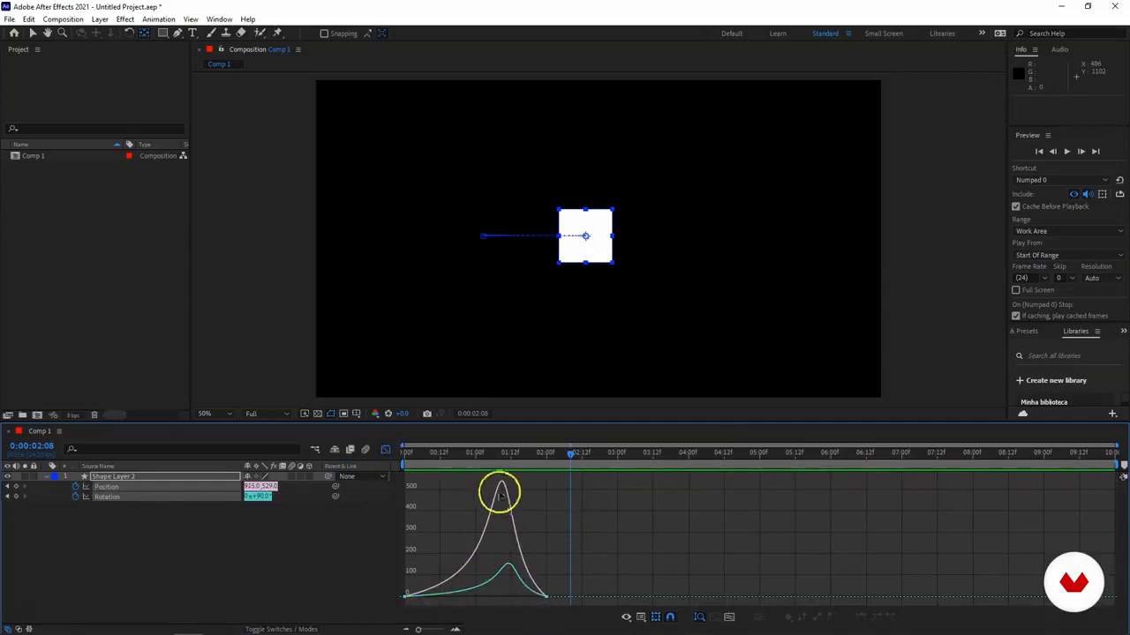
key("space")
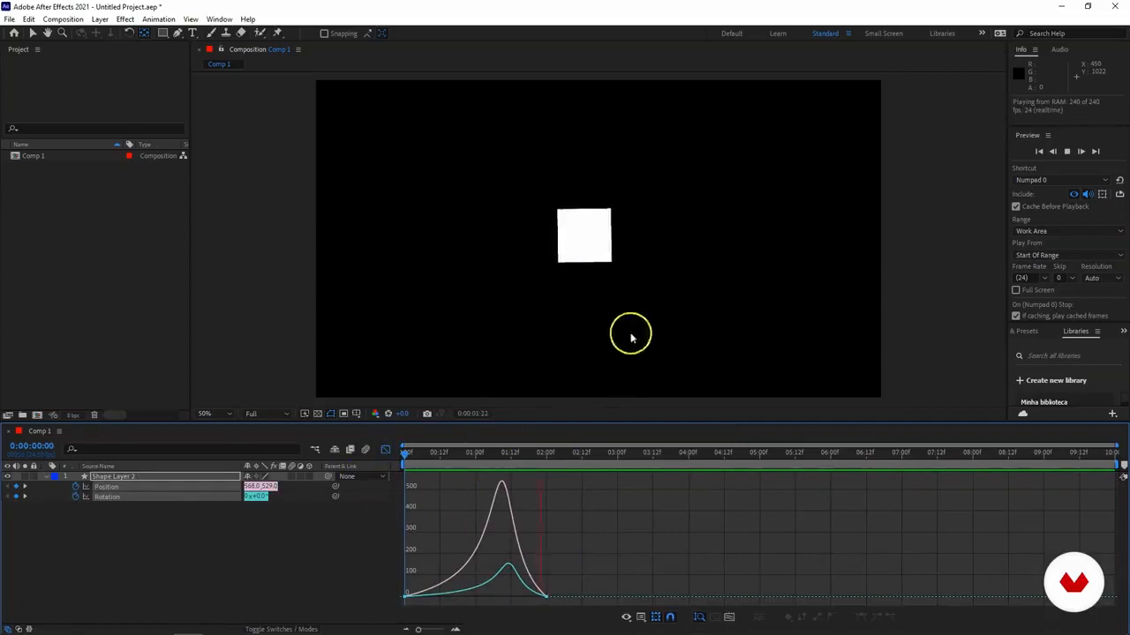
key("space")
left_click_drag(422, 461, 402, 460)
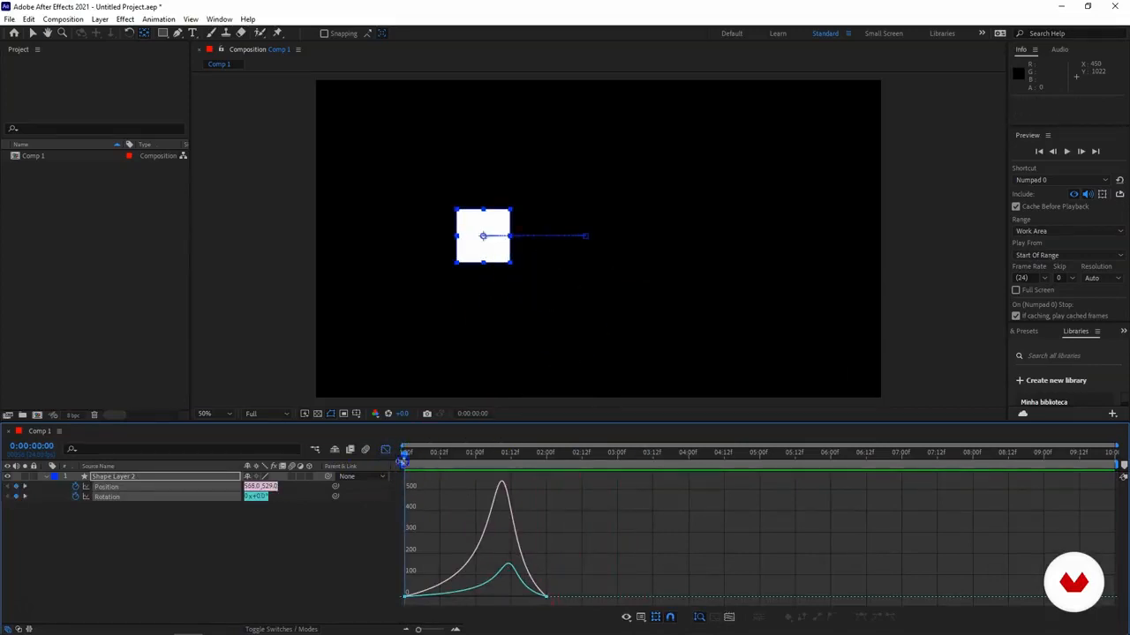
Step: Expand the shape layer's Transform properties and set its Scale to 109%
left_click(112, 477)
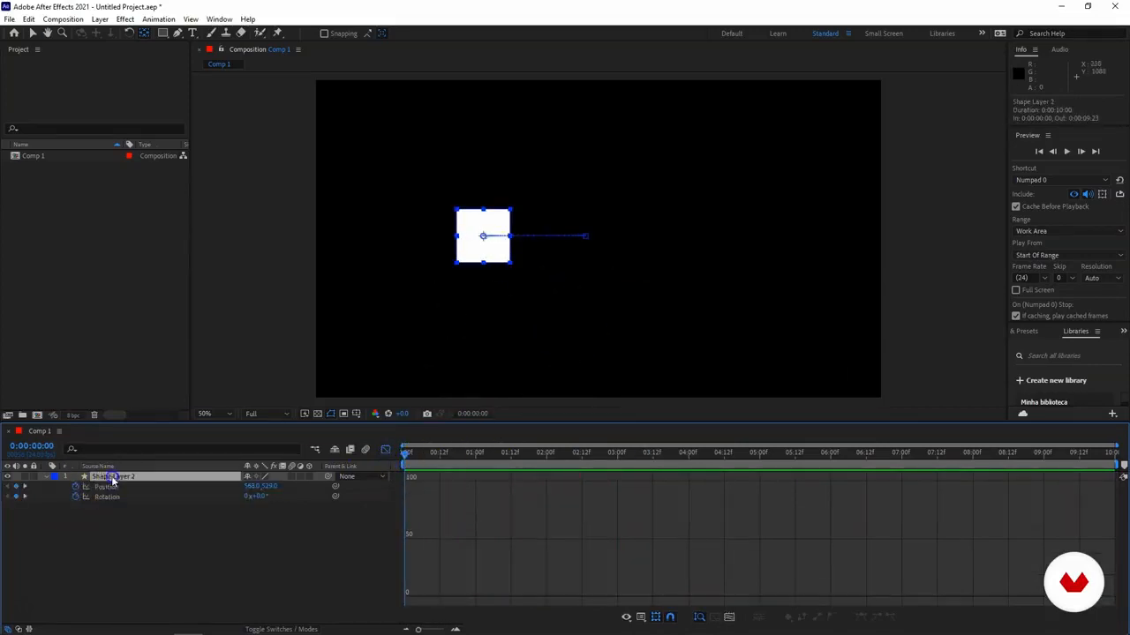
double_click(46, 478)
left_click(95, 498)
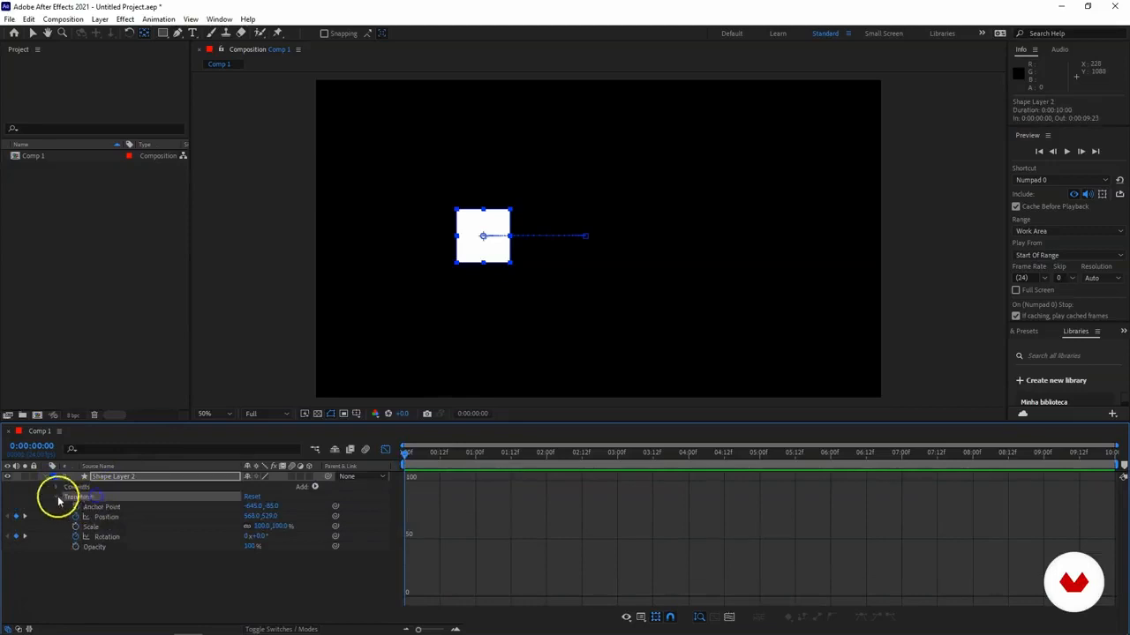
left_click(94, 528)
mouse_move(259, 528)
left_mouse_down()
mouse_move(239, 528)
mouse_move(265, 528)
left_mouse_up()
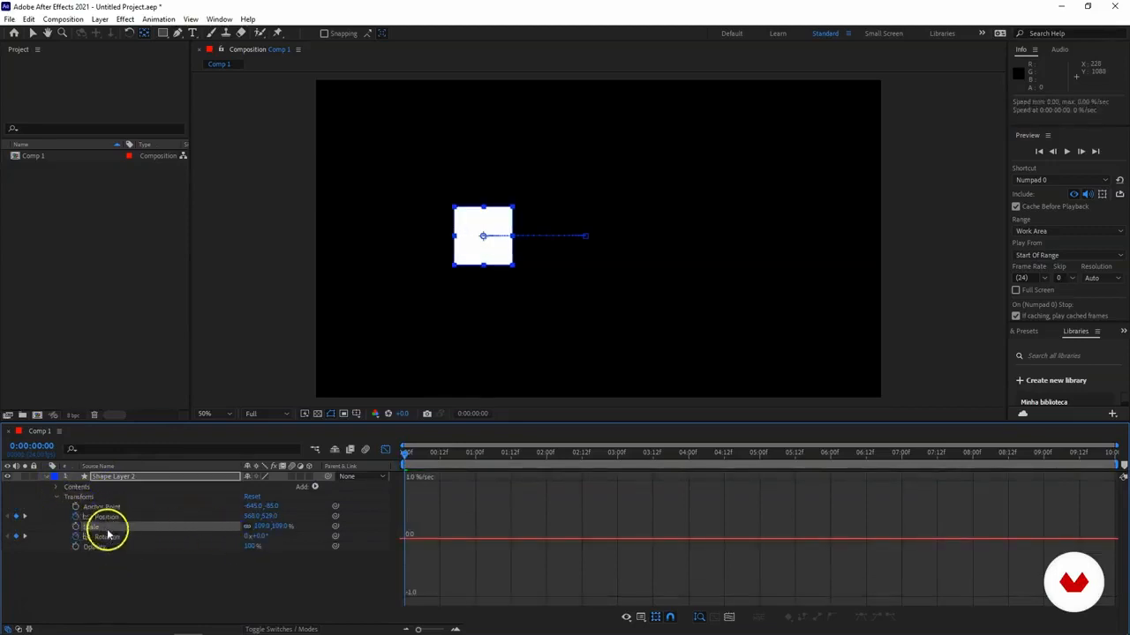
Step: Return the timeline to the layer bars, preview the scaled square briefly and collapse its Transform properties
left_click(384, 450)
key("space")
key("space")
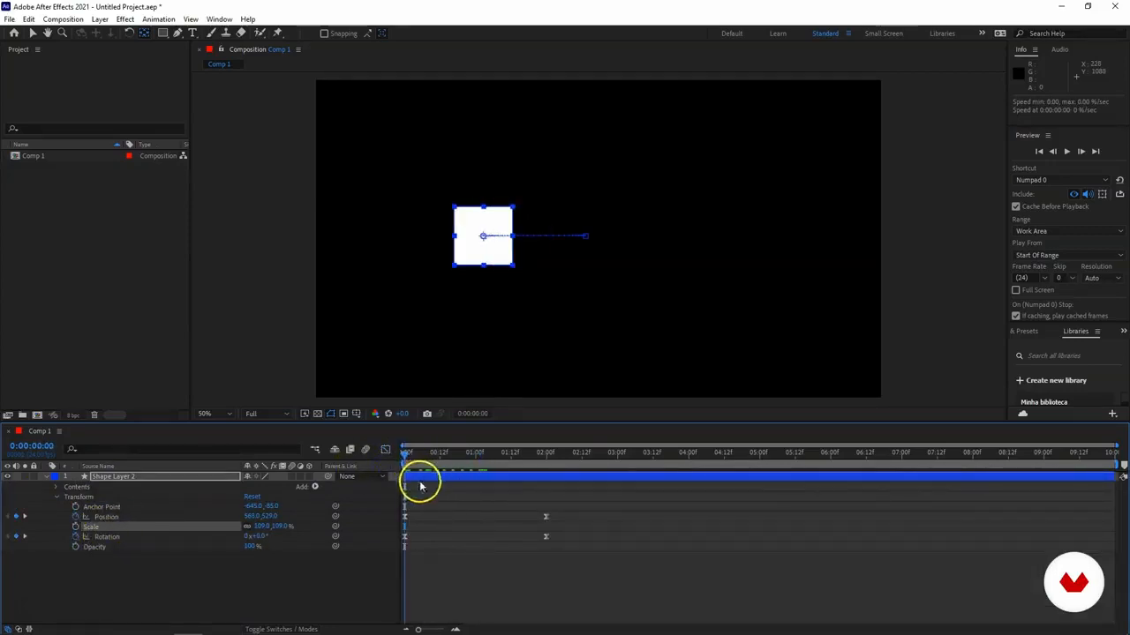
left_click(119, 477)
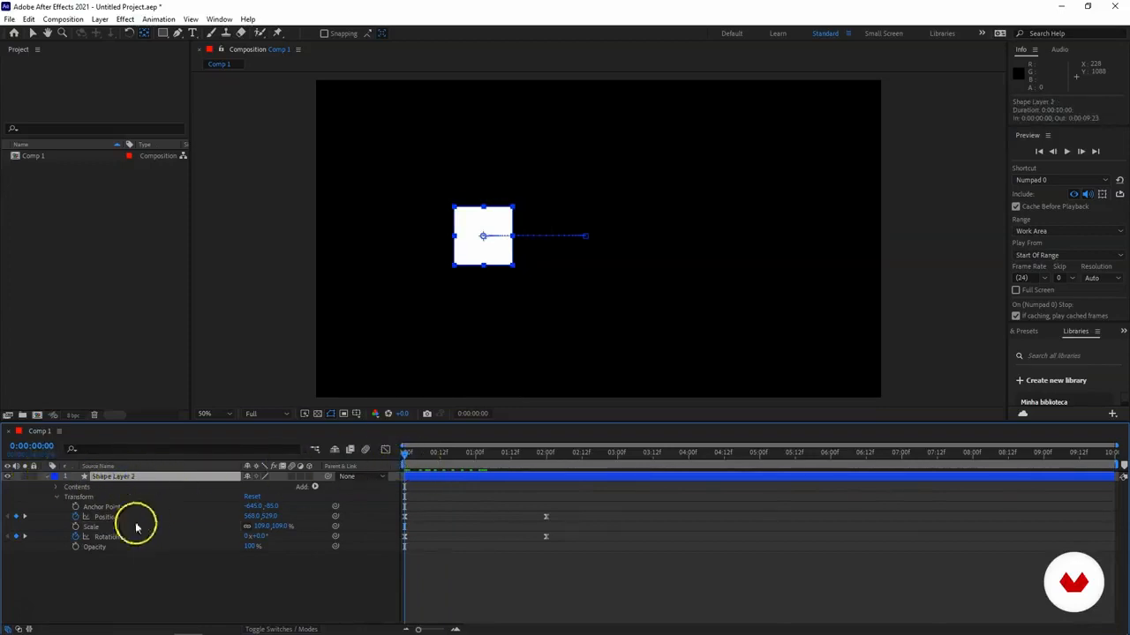
left_click(57, 497)
left_click(132, 481)
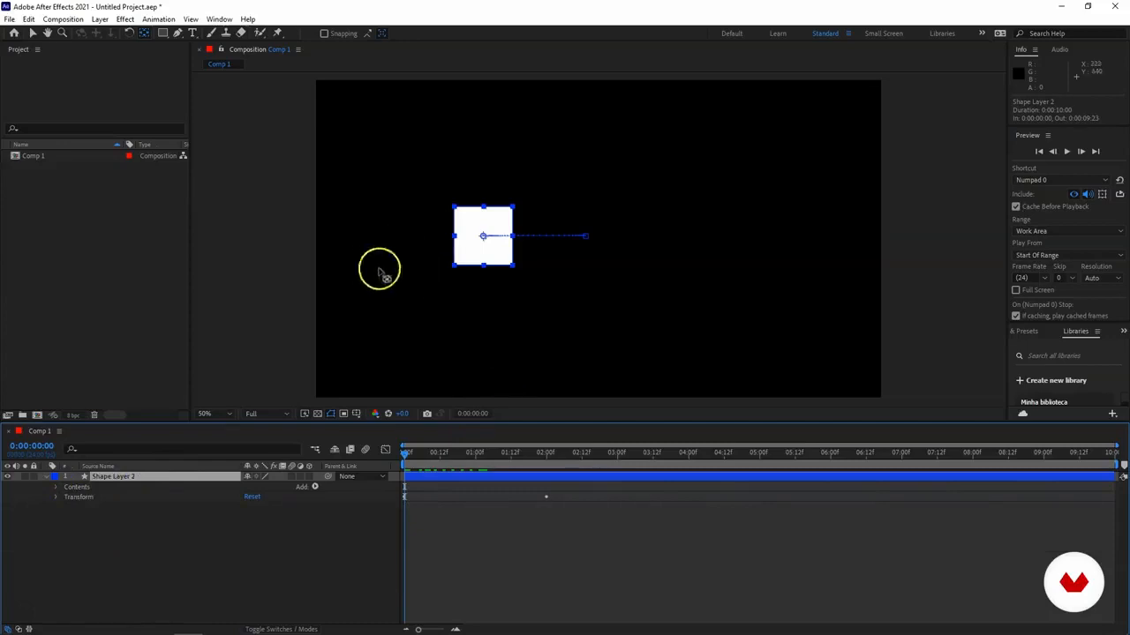
Step: Switch the workspace layout from Standard to Default
left_click(219, 19)
mouse_move(272, 30)
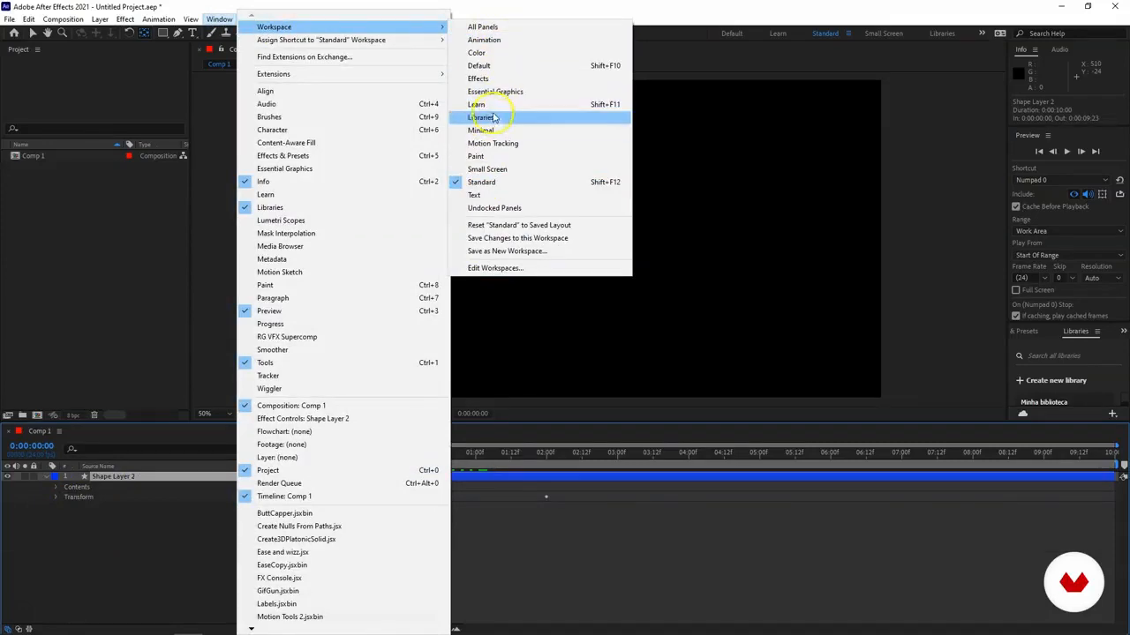
left_click(493, 66)
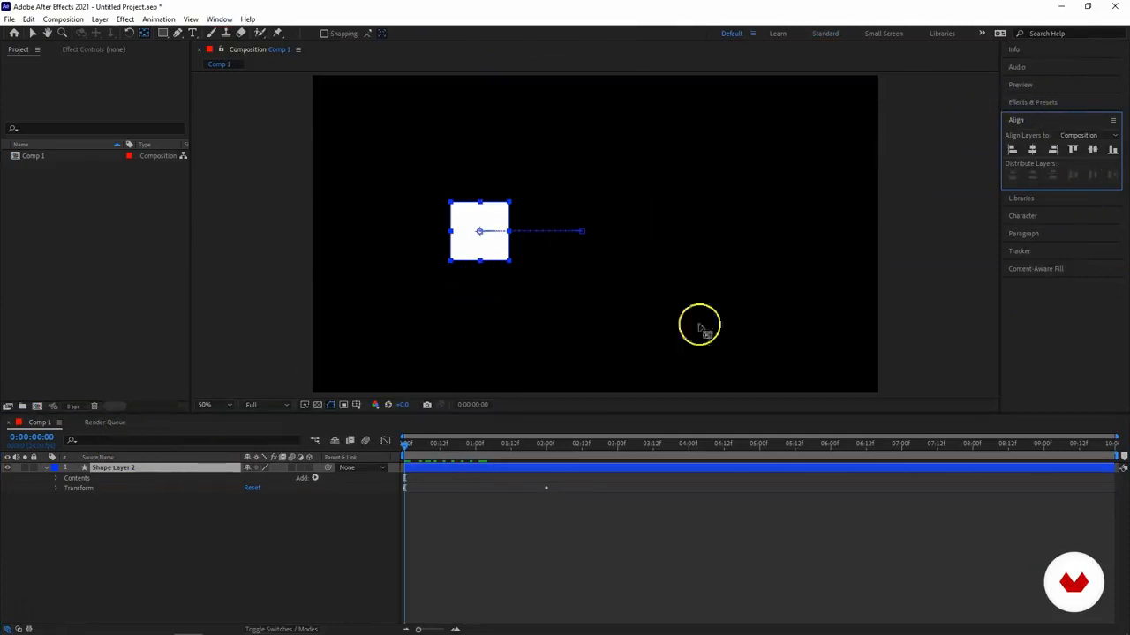
Step: Try centring the square horizontally in the composition with Align, and undo the alignment
left_click(1033, 153)
key("ctrl+z")
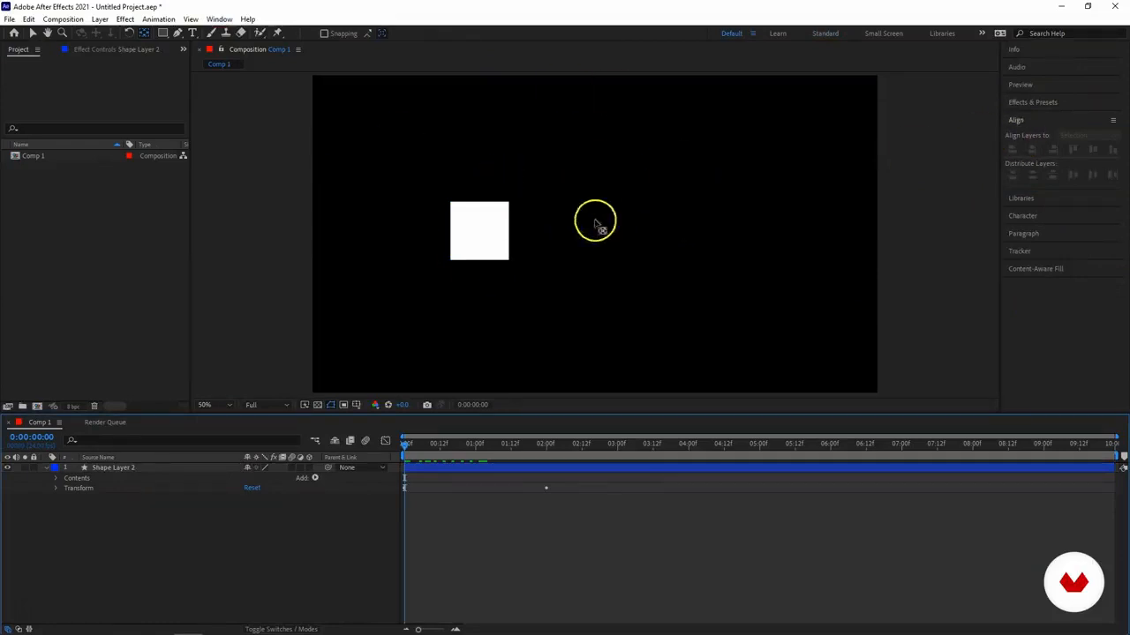
left_click(219, 19)
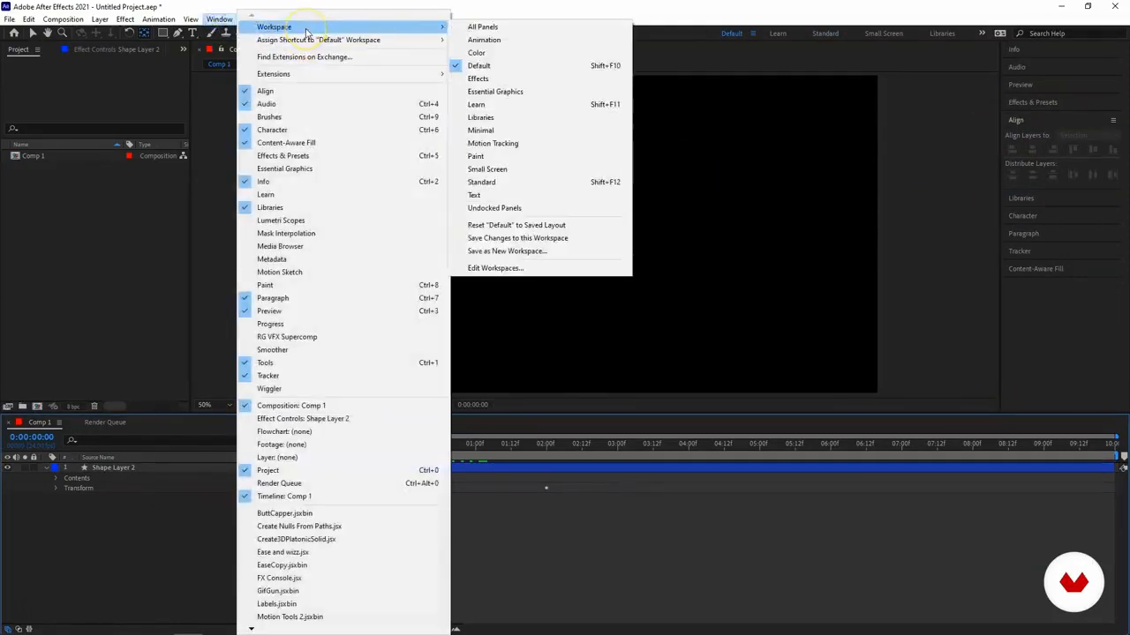
left_click(217, 18)
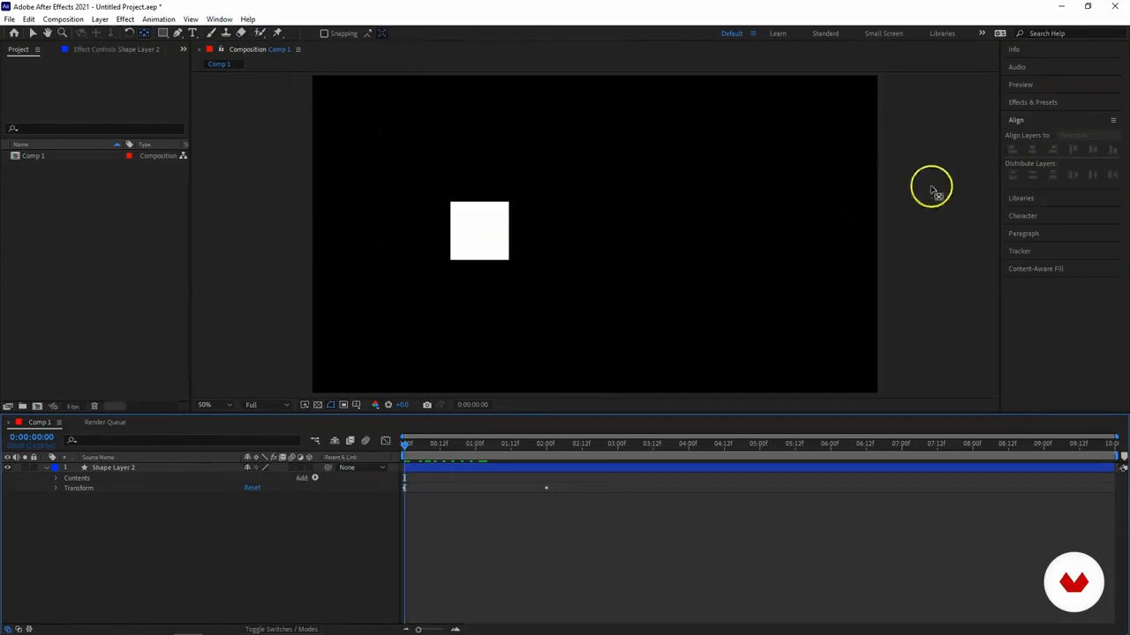
Step: Search the effects for "turbul" and apply Turbulent Displace to the square's shape layer
left_click(1031, 102)
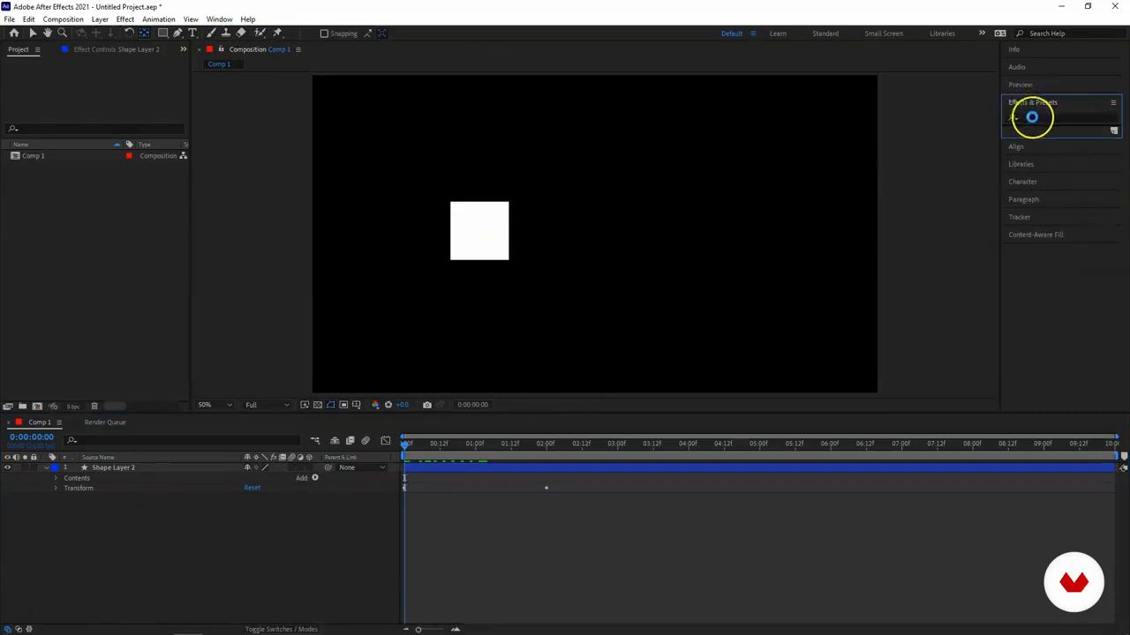
left_click(1030, 120)
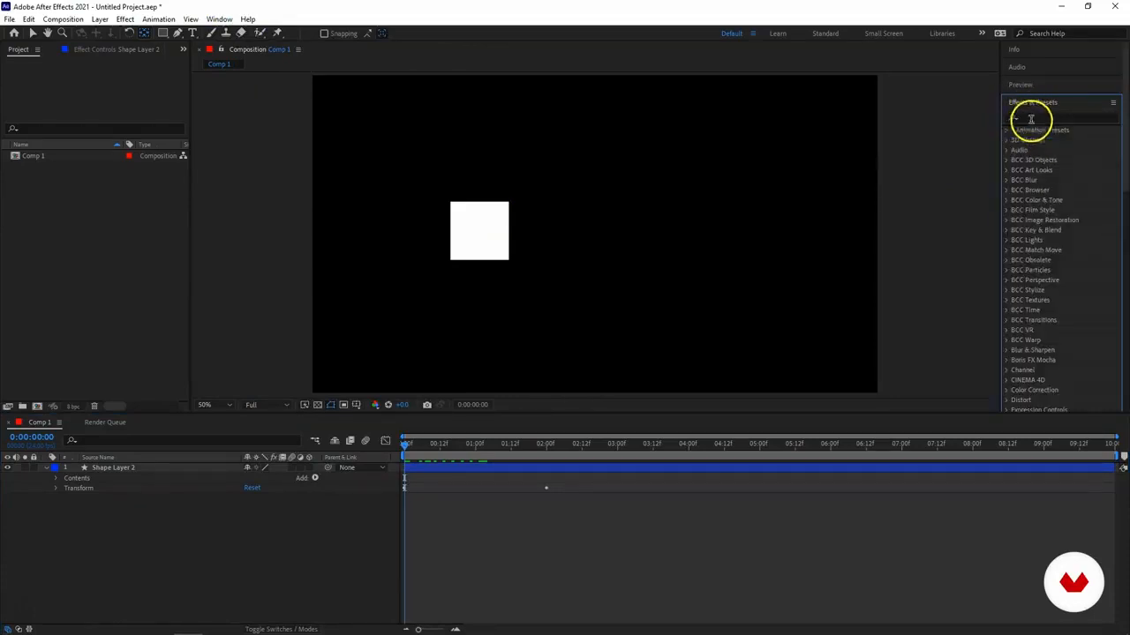
scroll(1054, 240, "down", 5)
scroll(1052, 245, "up", 5)
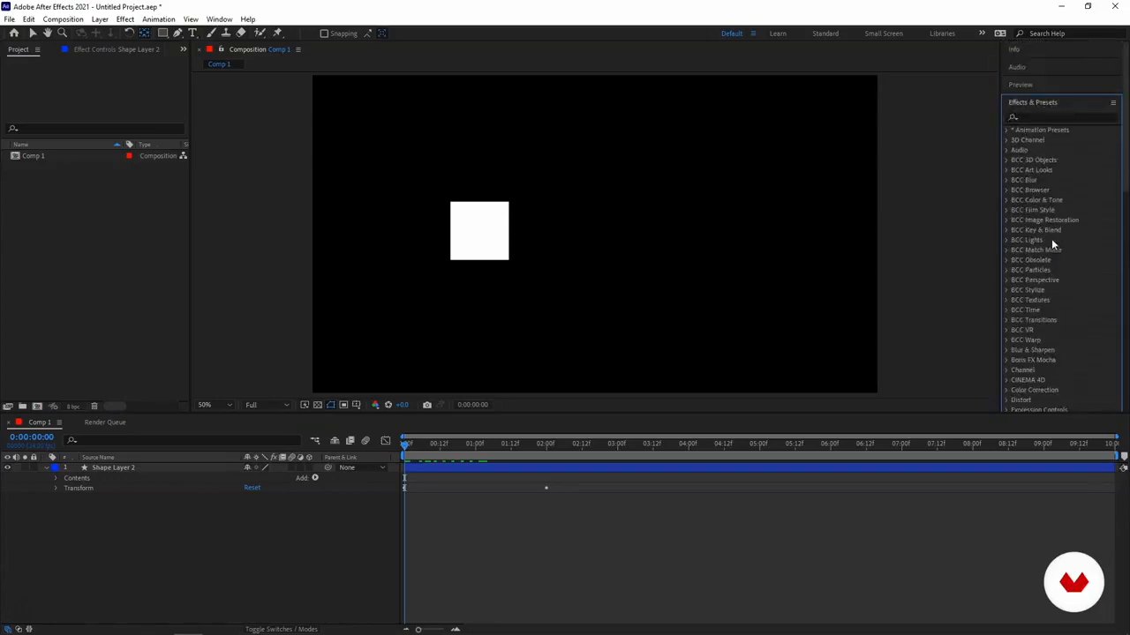
left_click(1032, 119)
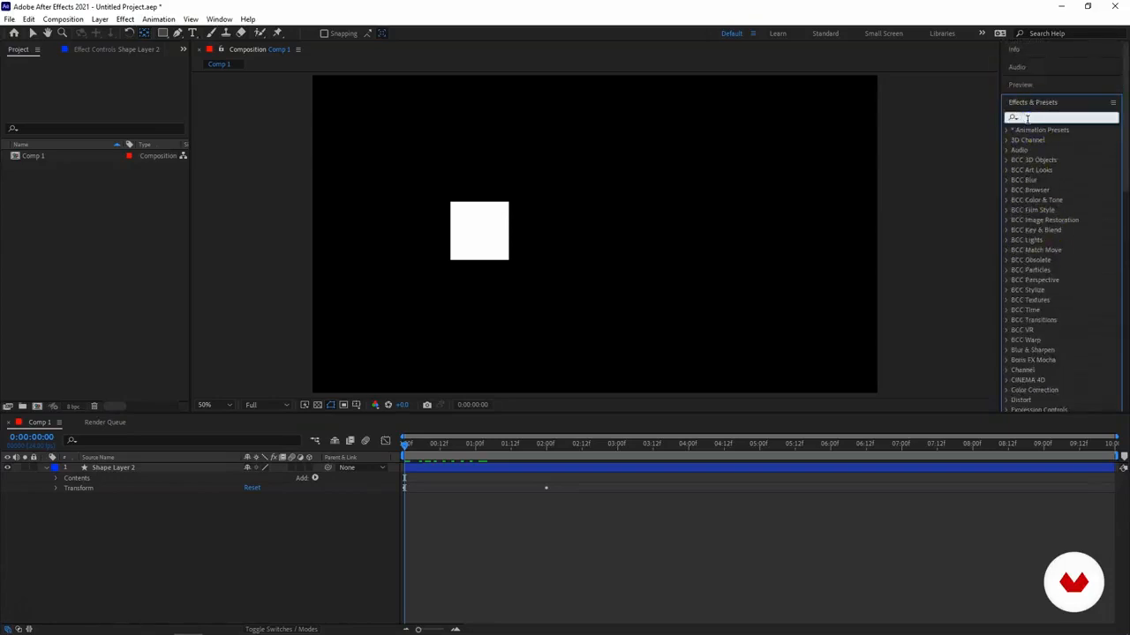
type("turbul")
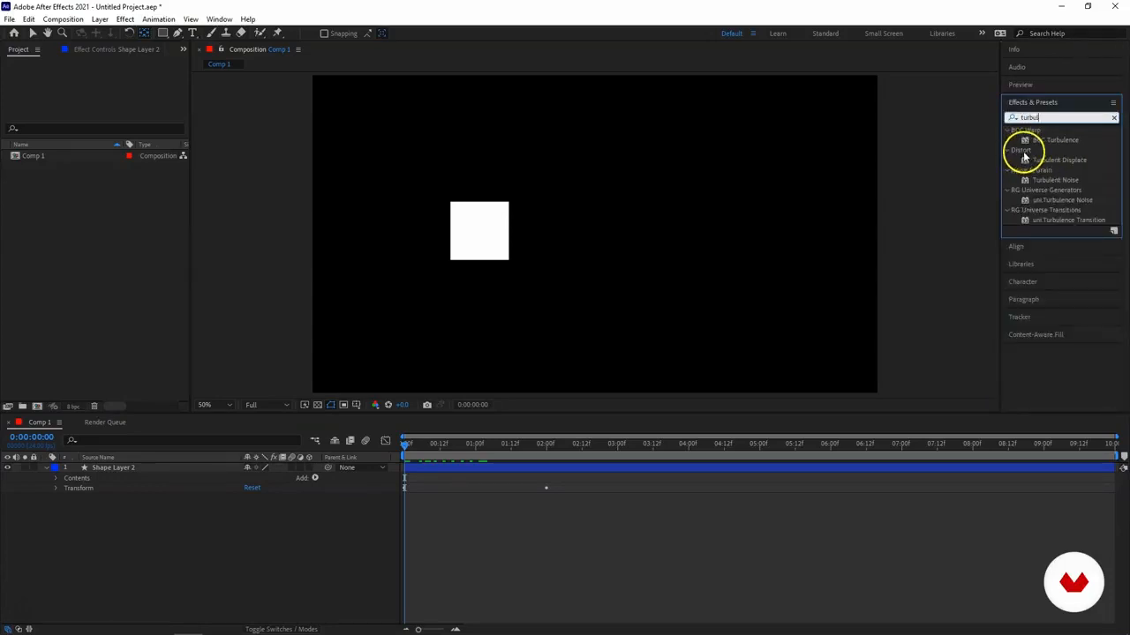
left_click_drag(1027, 160, 125, 472)
left_click(282, 524)
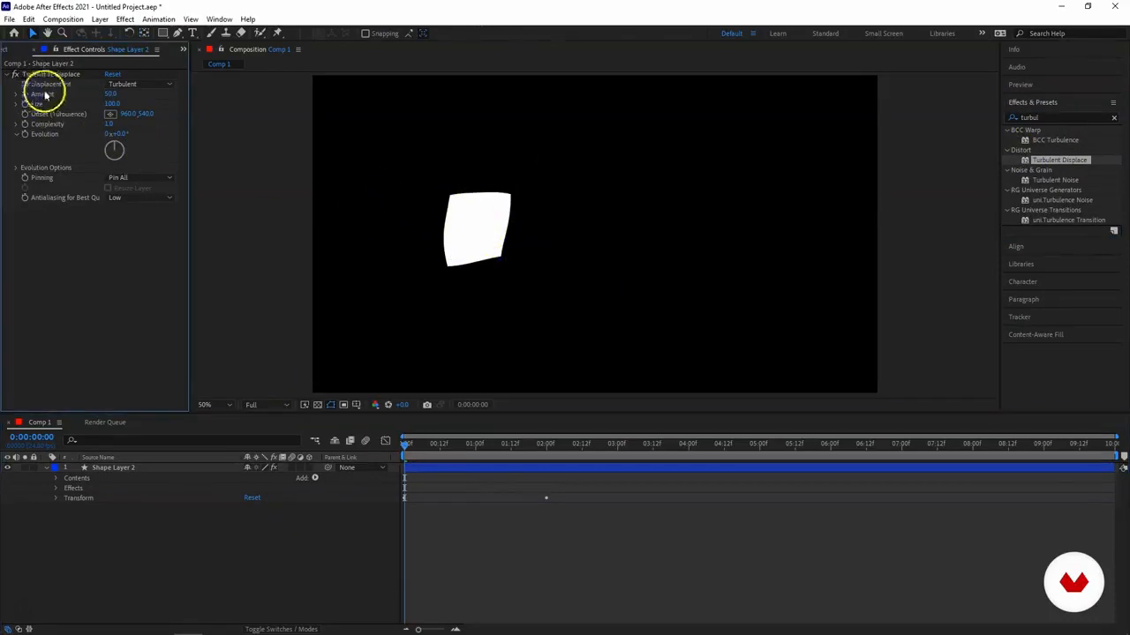
Step: Set Turbulent Displace's Amount to 38 and Size to 31, and preview the distorted square's animation
left_click_drag(112, 95, 86, 106)
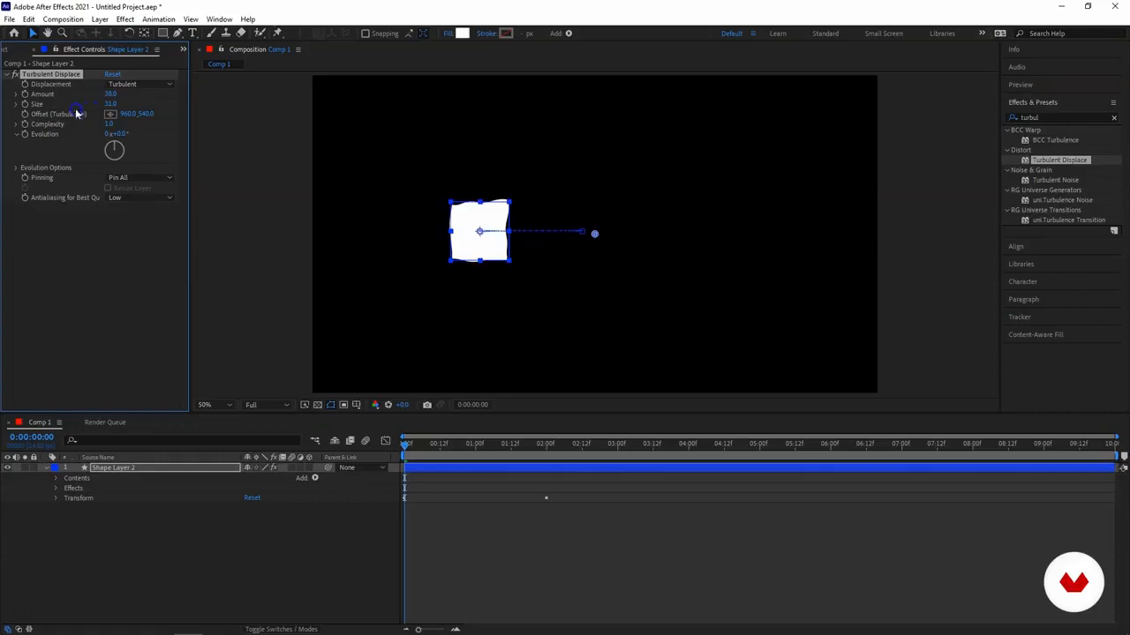
left_click(431, 457)
key("space")
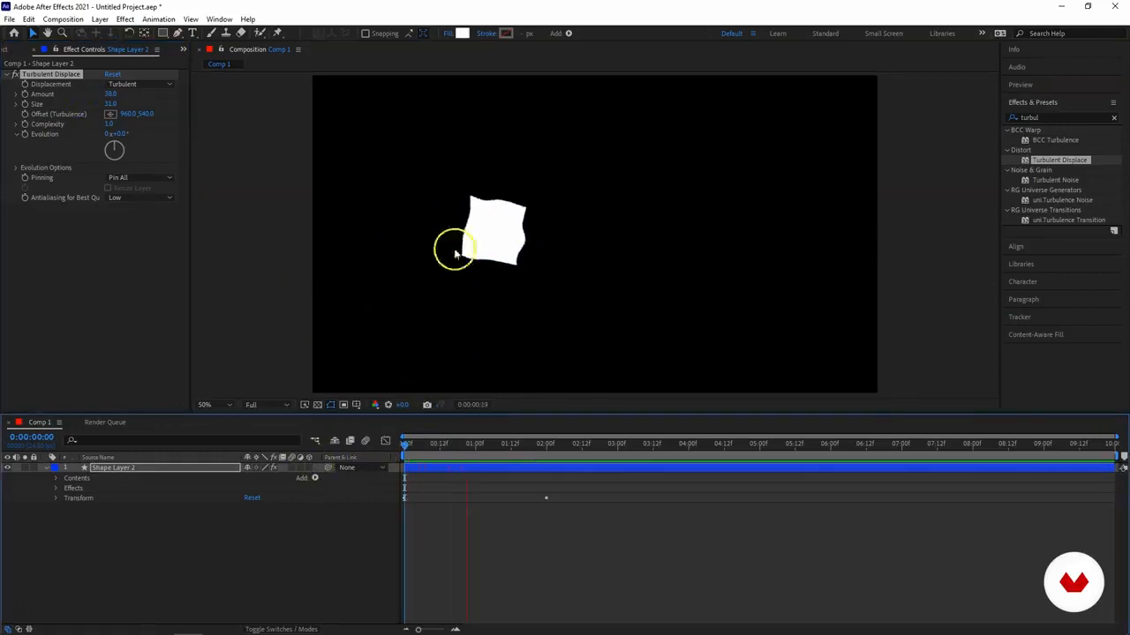
Step: Preview the distorted square's animation and move Turbulent Displace's Offset (Turbulence) point to 580, 526
left_click(509, 445)
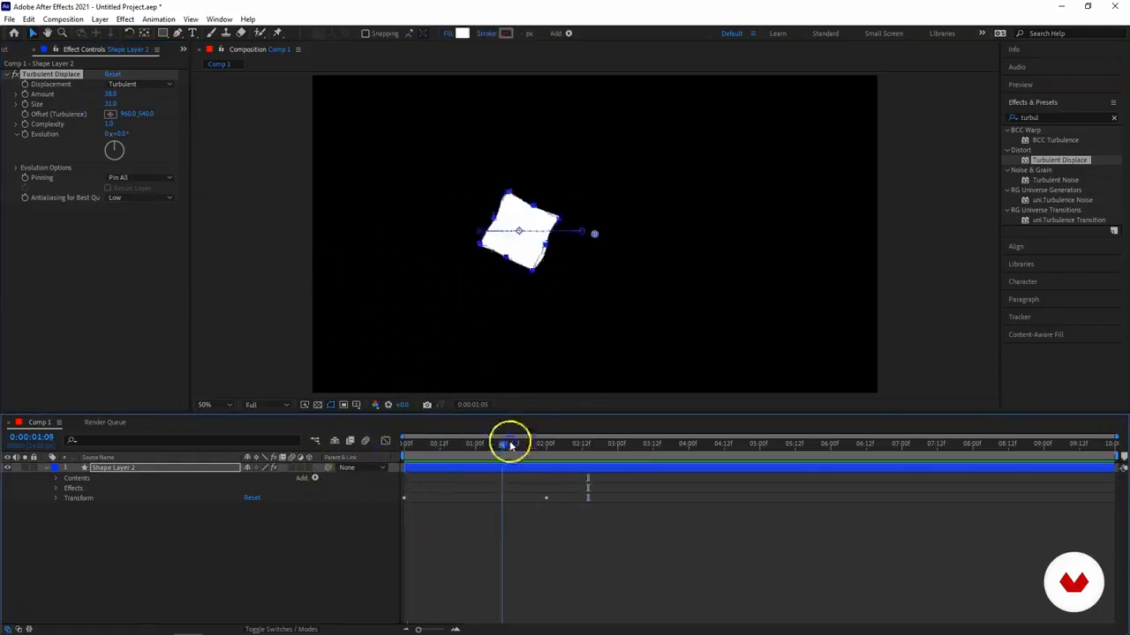
key("space")
key("space")
left_click(565, 235)
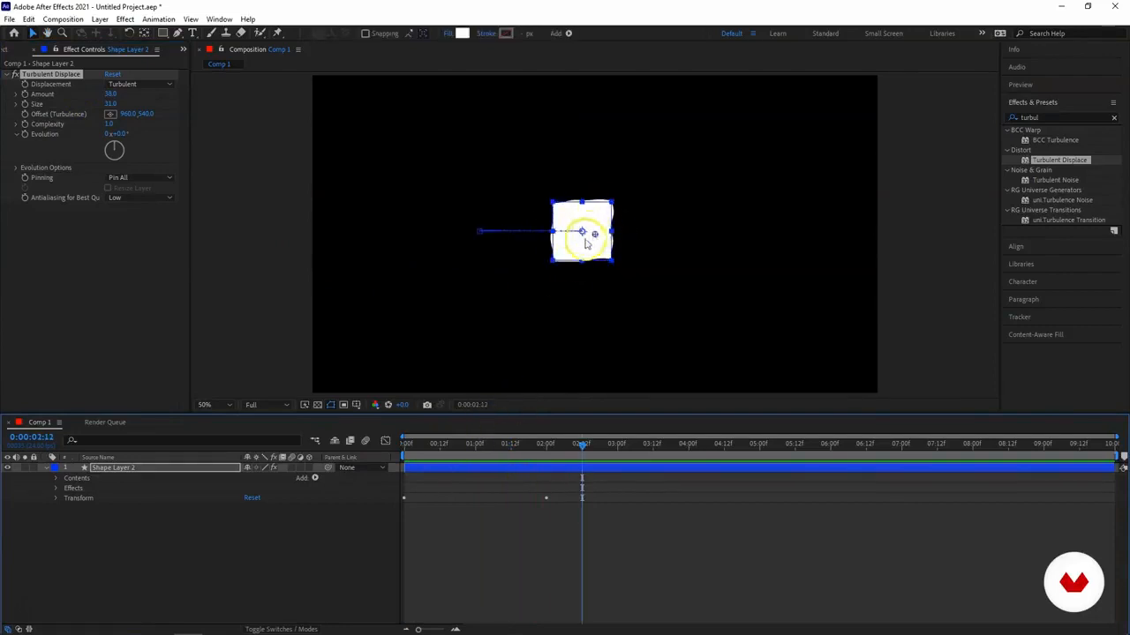
left_click_drag(595, 239, 572, 209)
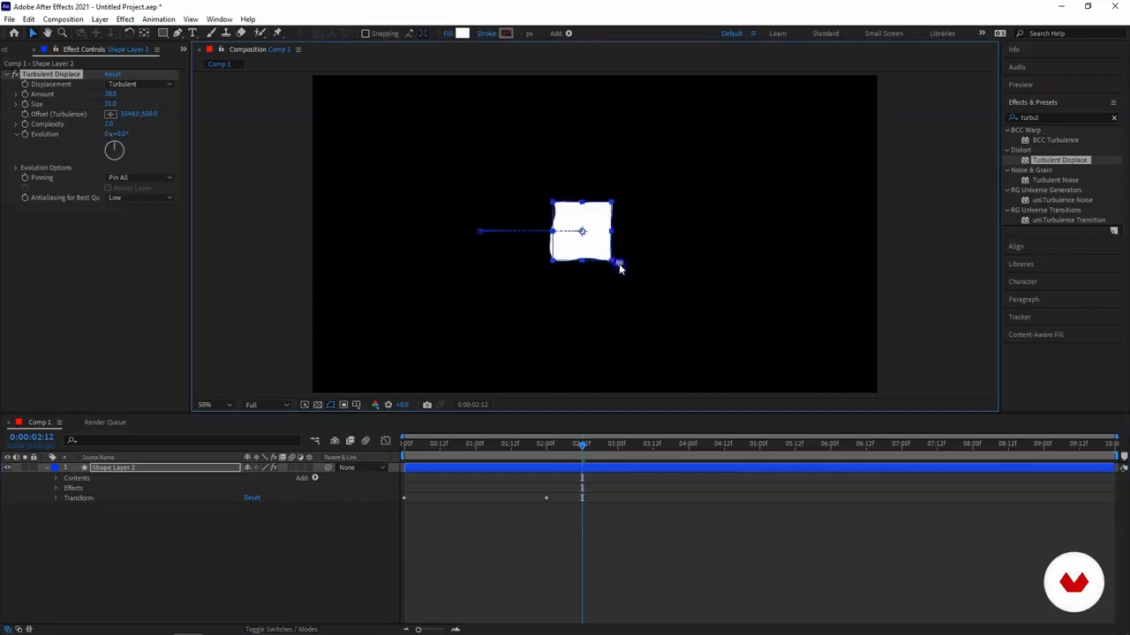
left_click_drag(486, 441, 548, 449)
Step: Try varying Turbulent Displace's Evolution without keyframes, and undo the change
left_click(83, 221)
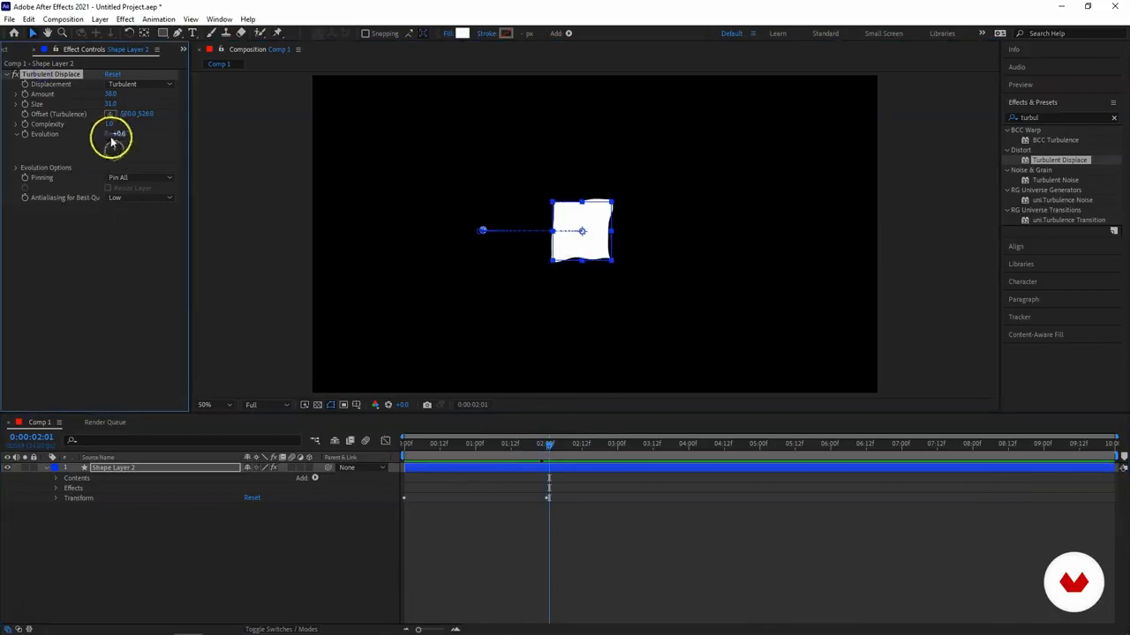
left_click_drag(172, 135, 205, 135)
key("ctrl+z")
Step: Keyframe Turbulent Displace's Evolution from 0 revolutions at 0 seconds to 2 revolutions at 5 seconds
left_click_drag(499, 447, 312, 461)
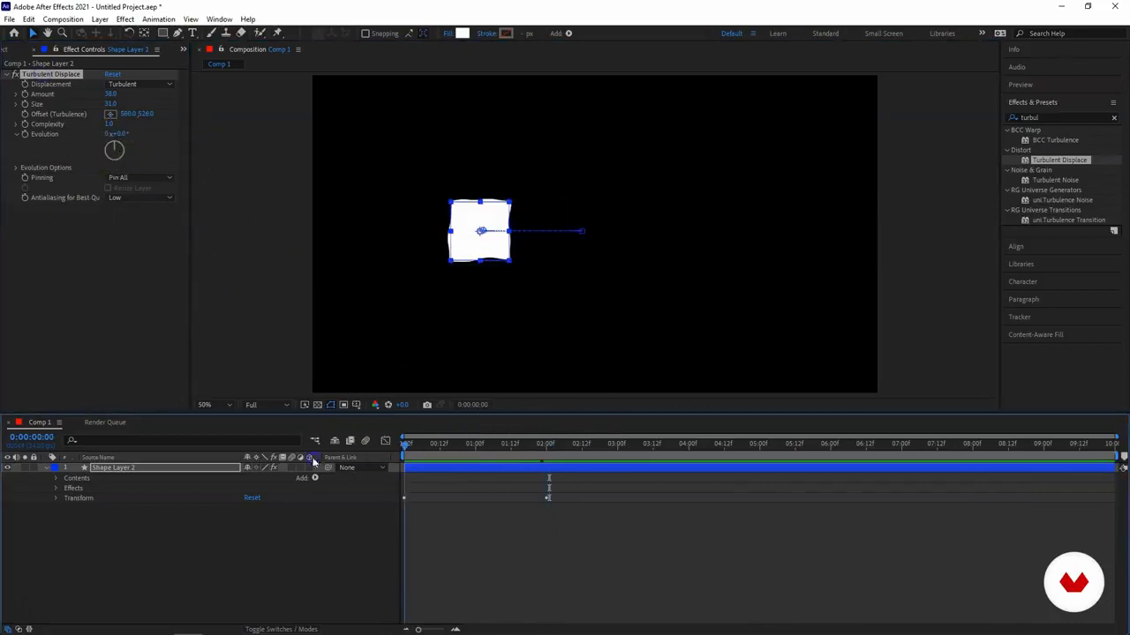
left_click(24, 134)
left_click(760, 449)
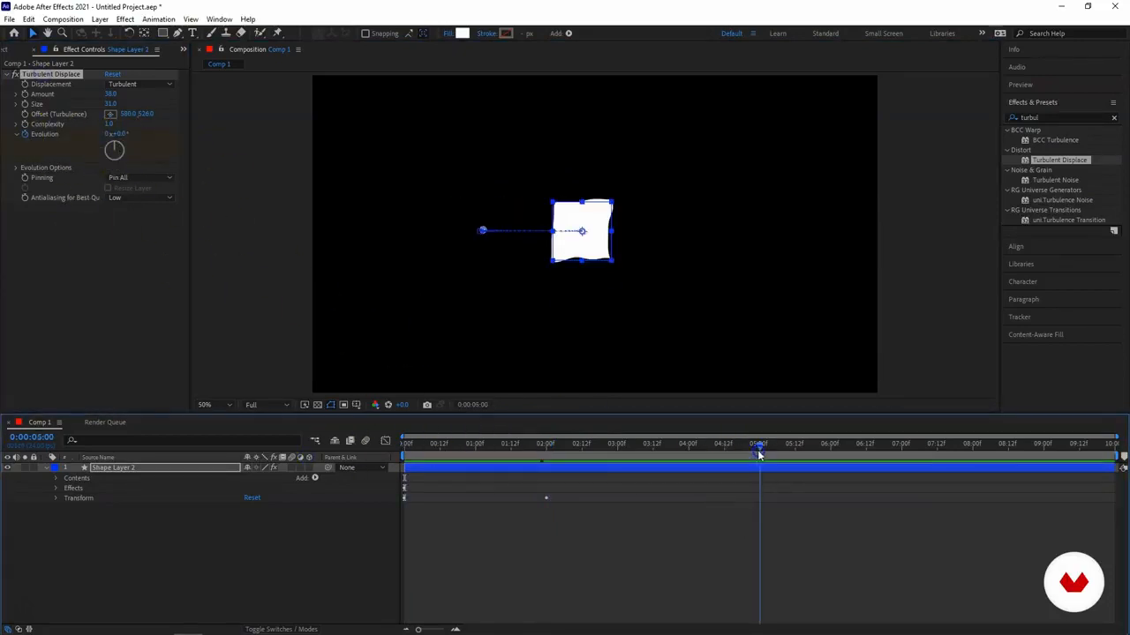
left_click(107, 135)
type("2")
left_click(126, 318)
Step: Preview the evolving distortion repeatedly from about the 2-second mark, where the square stops moving
left_click_drag(599, 453, 547, 464)
key("space")
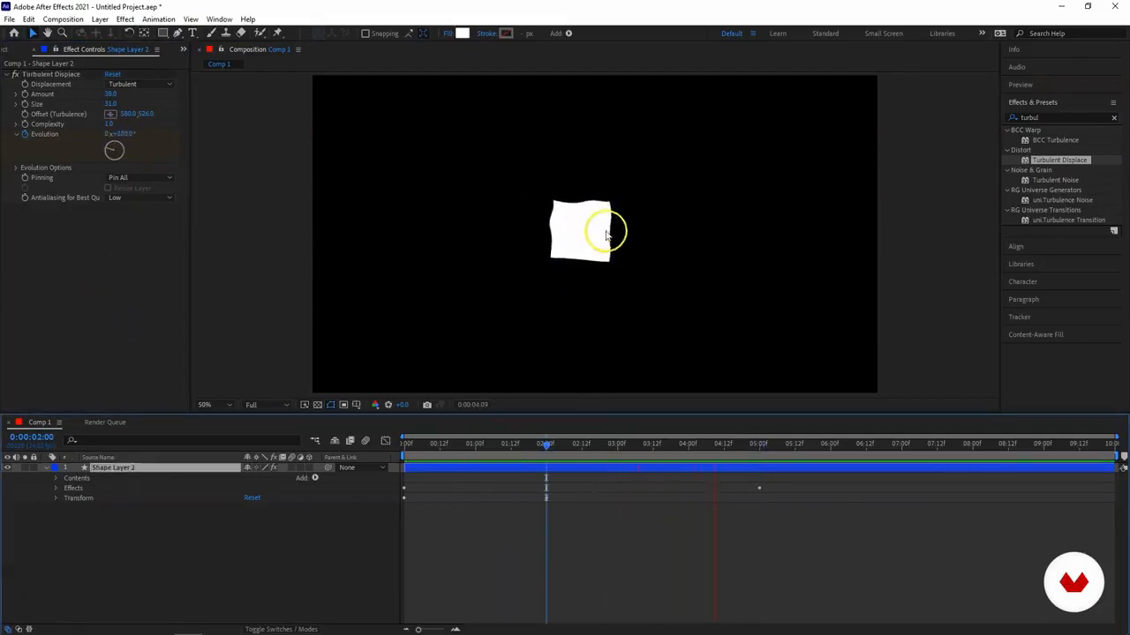
key("space")
left_click(556, 447)
key("space")
key("space")
left_click_drag(618, 449, 558, 458)
key("space")
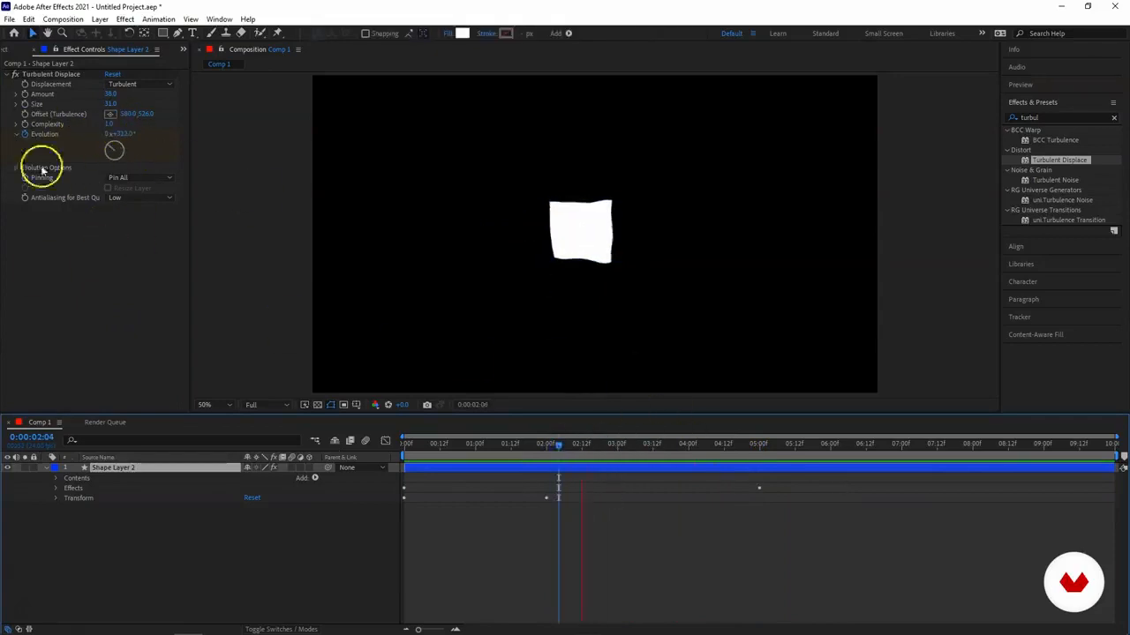
Step: Reveal the shape layer's keyframed properties in the timeline and return the current time to 5 seconds
left_click_drag(701, 448, 761, 457)
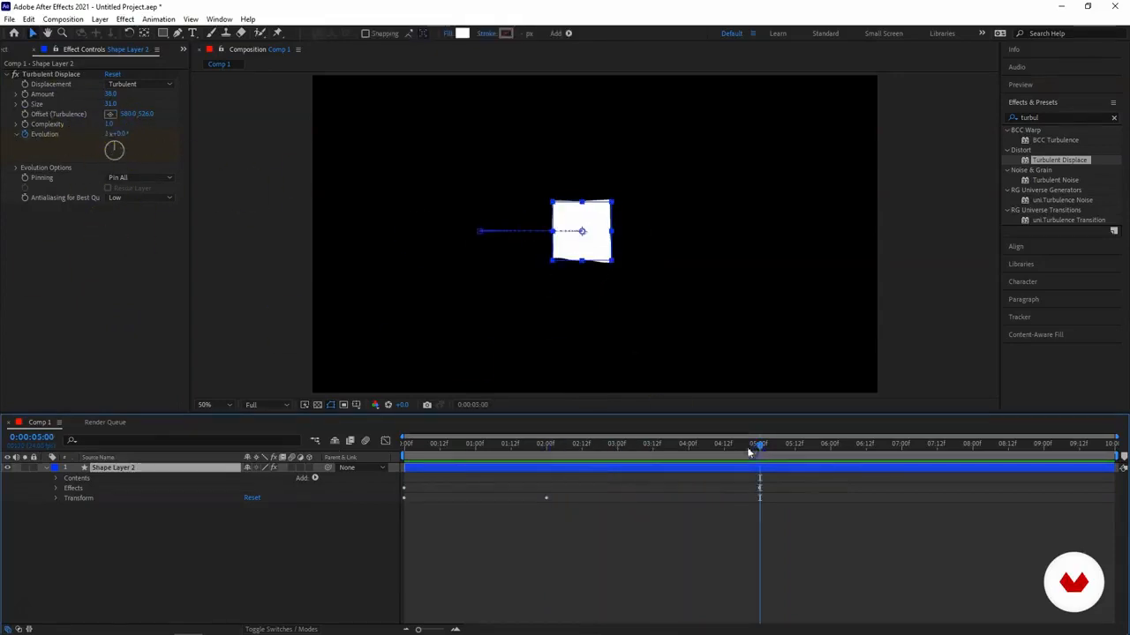
key("u")
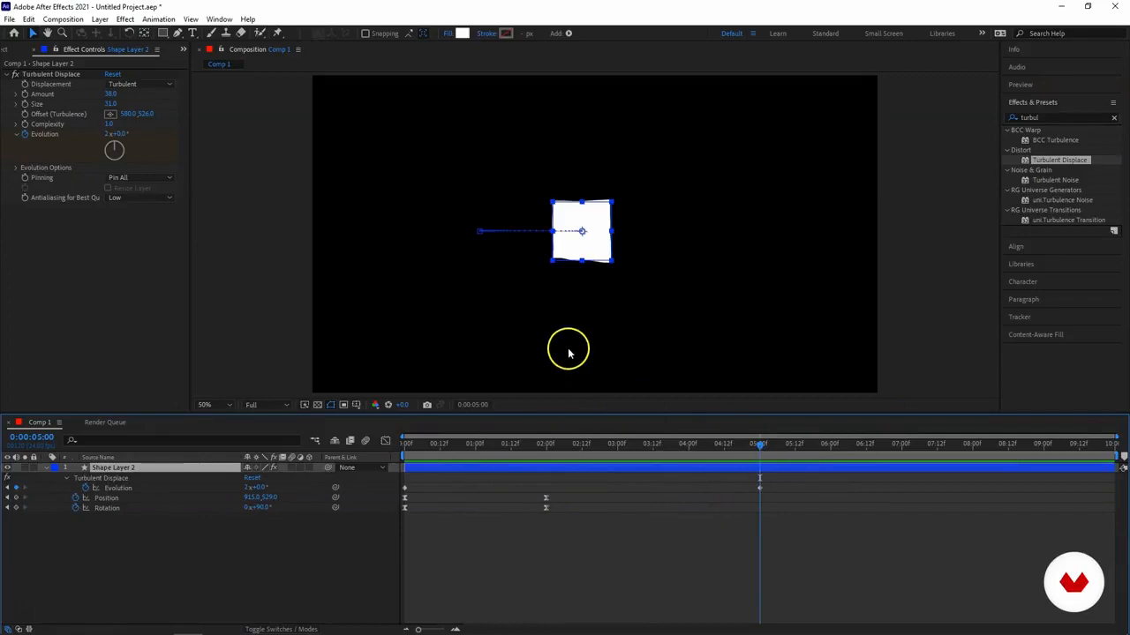
left_click_drag(469, 442, 761, 451)
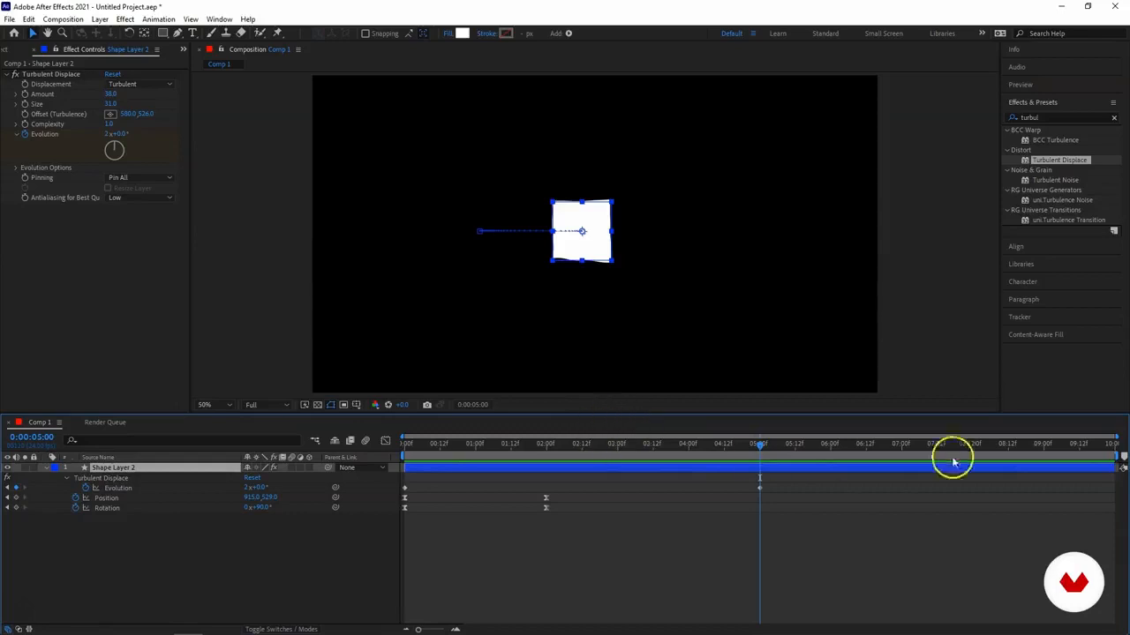
Step: End the work area at 5 seconds, trim the composition to it and preview the shortened animation
left_click_drag(1118, 455, 759, 467)
right_click(740, 454)
left_click(803, 490)
key("space")
left_click_drag(755, 456, 842, 451)
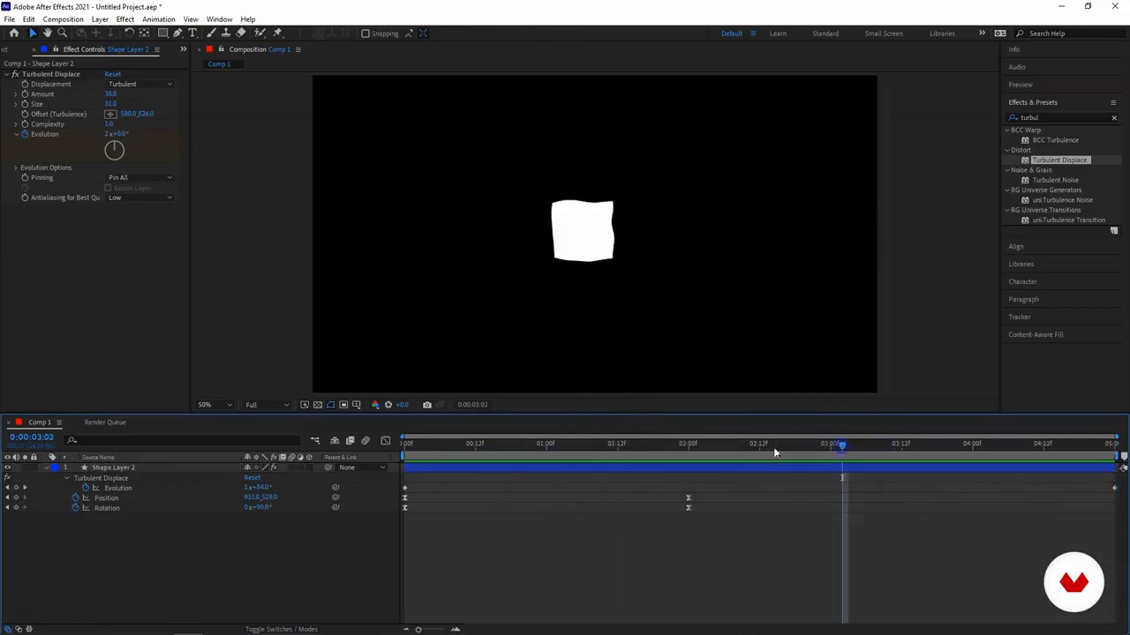
Step: Move the final Evolution keyframe to 0:00:04:23 and enable Cycle Evolution with a cycle of 2 revolutions
left_click(32, 168)
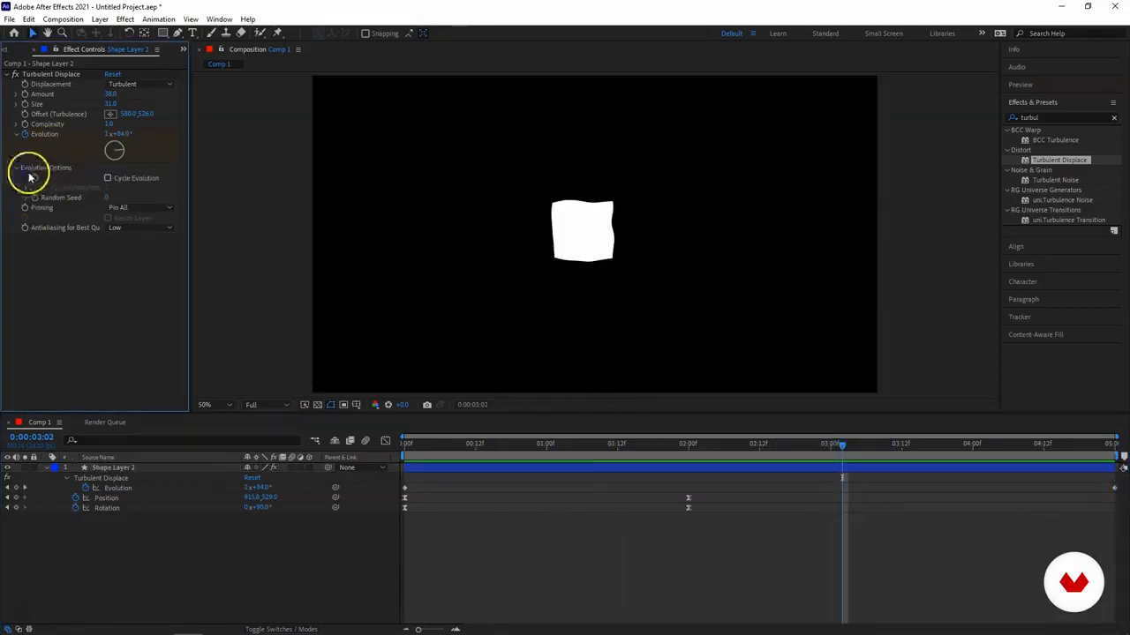
left_click(108, 179)
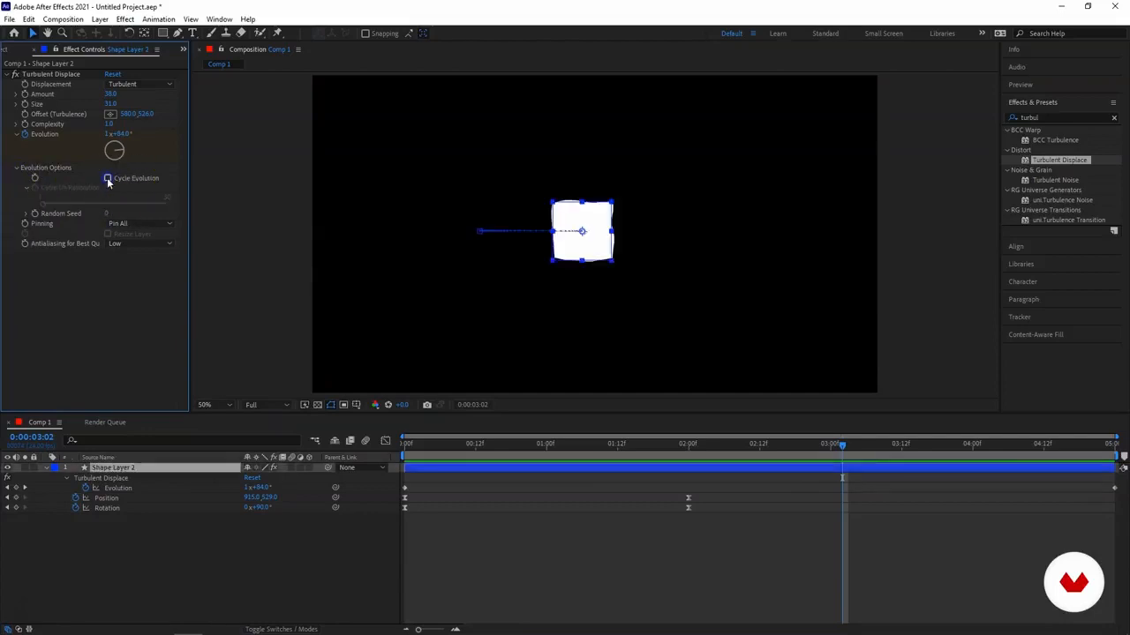
left_click(1112, 445)
left_click_drag(1114, 488, 1110, 489)
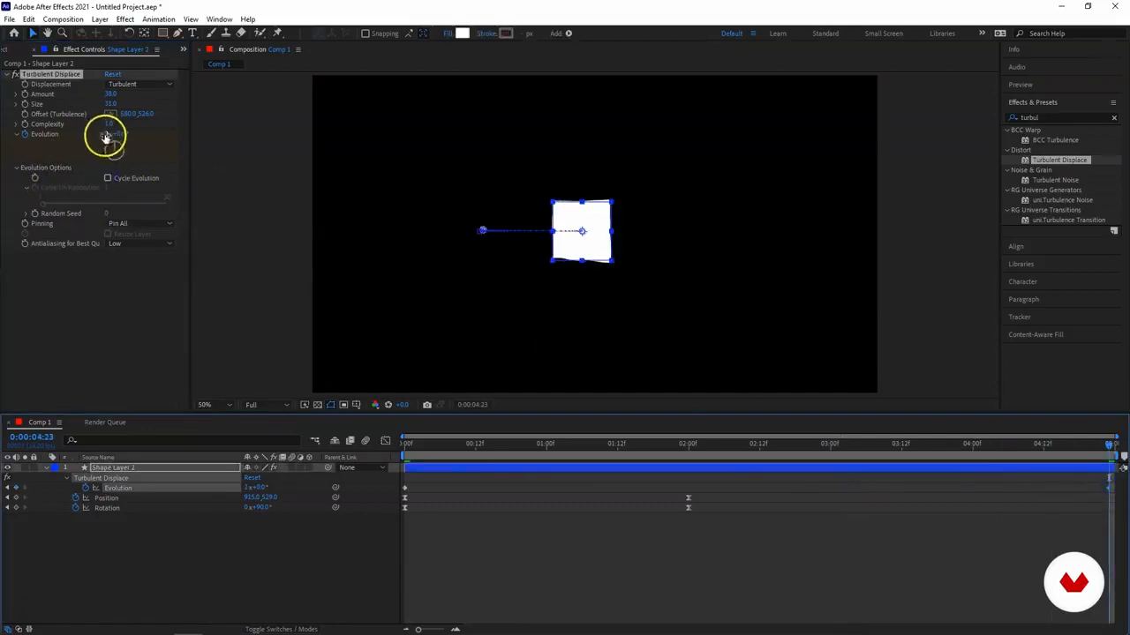
left_click(108, 179)
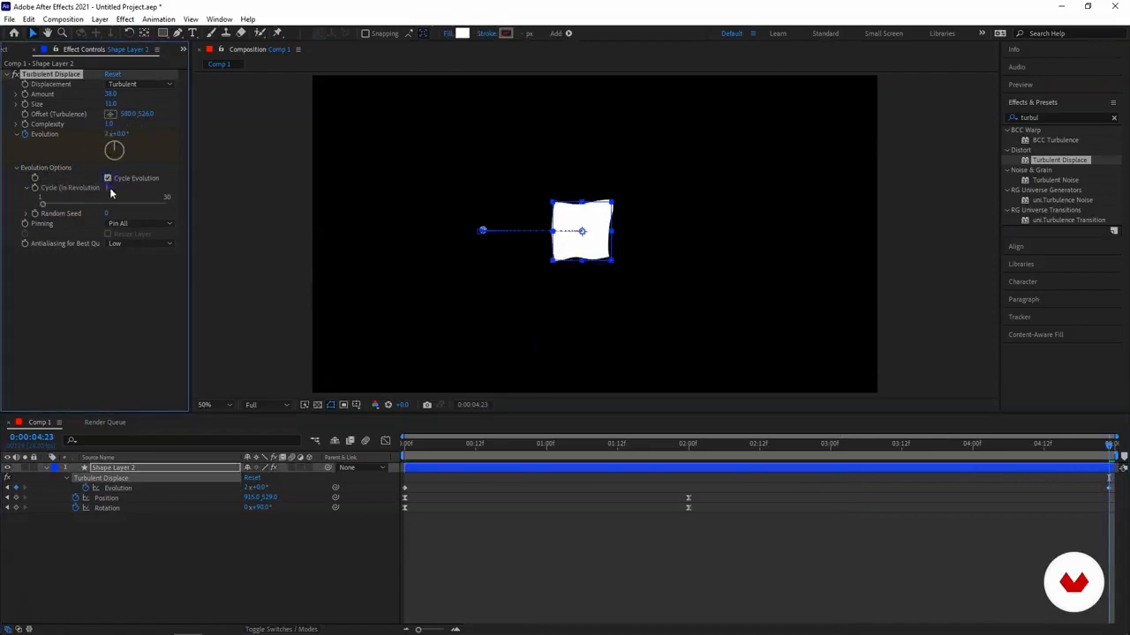
left_click(105, 189)
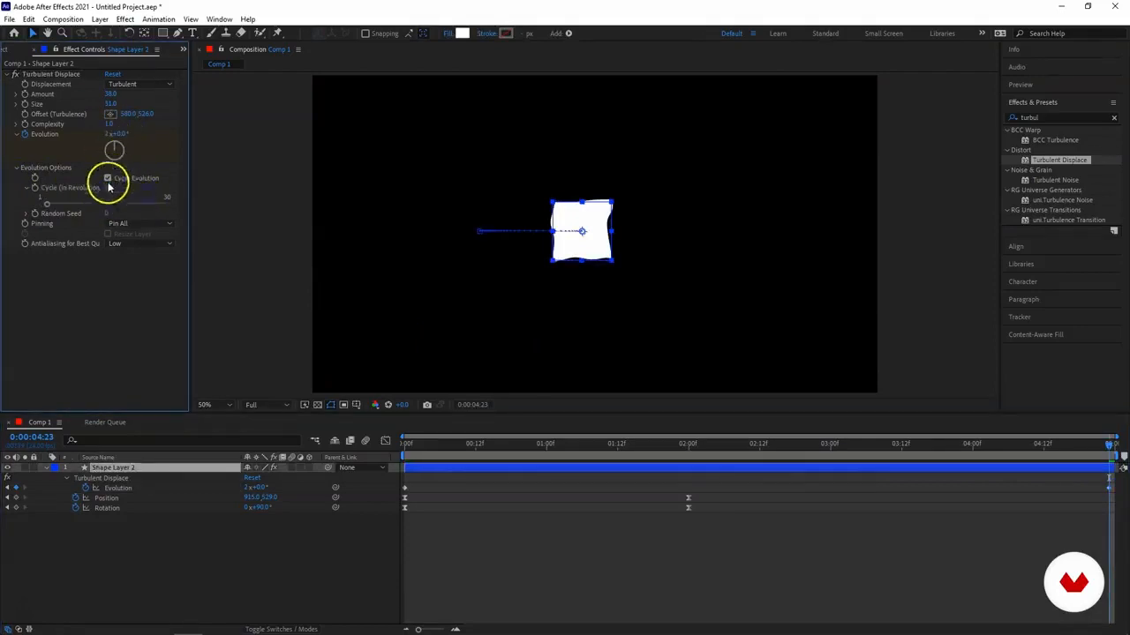
Step: Delete the square's Position and Rotation keyframes and preview the looping turbulence
left_click(405, 458)
left_click_drag(725, 530, 419, 500)
key("Delete")
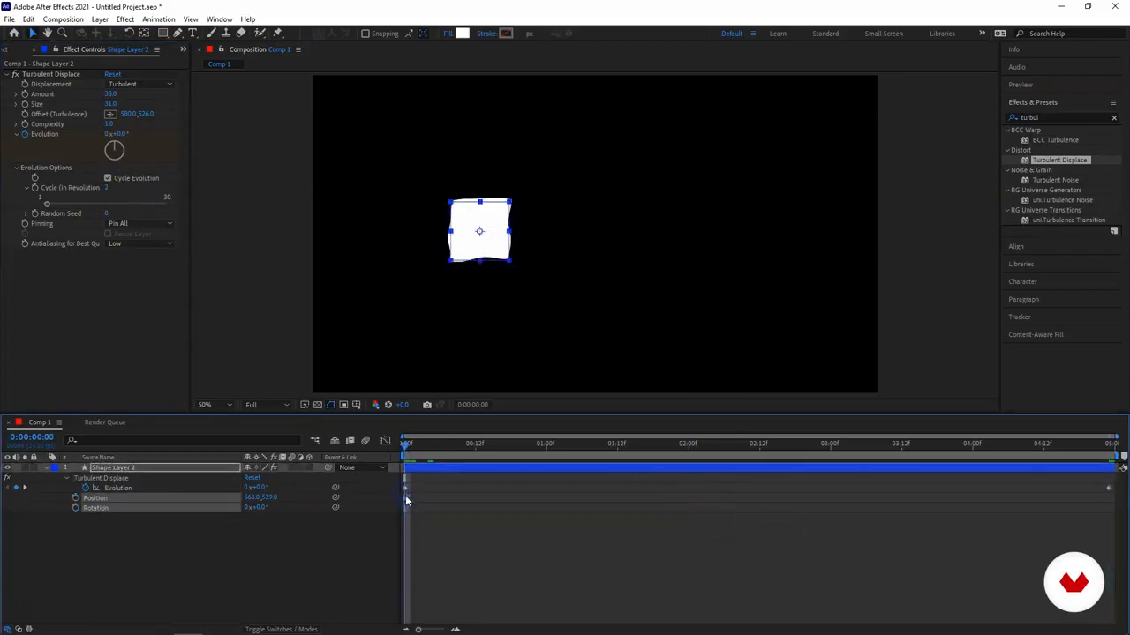
key("space")
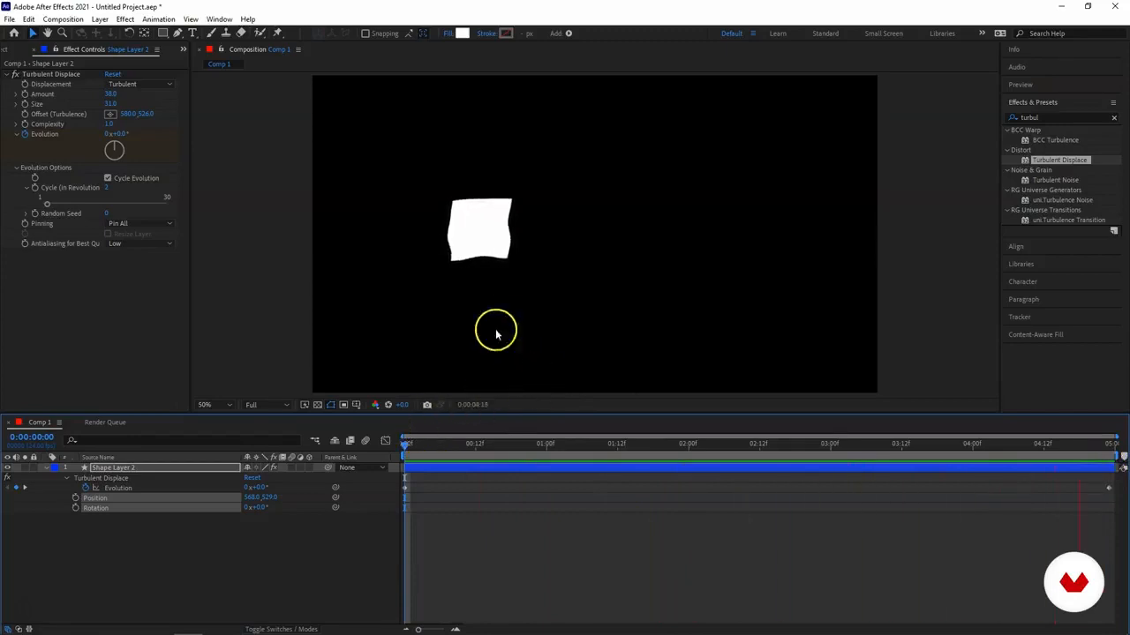
mouse_move(450, 458)
left_mouse_down()
mouse_move(432, 455)
mouse_move(445, 455)
left_mouse_up()
left_click(512, 517)
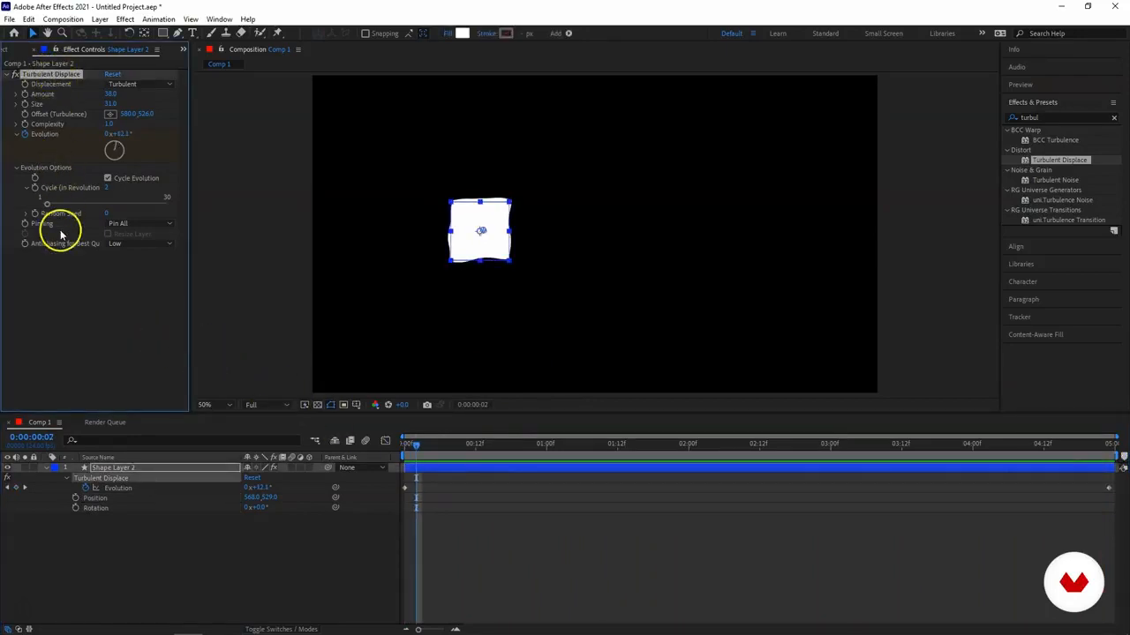
Step: Delete the square's shape layer from the composition
left_click(89, 322)
left_click(121, 467)
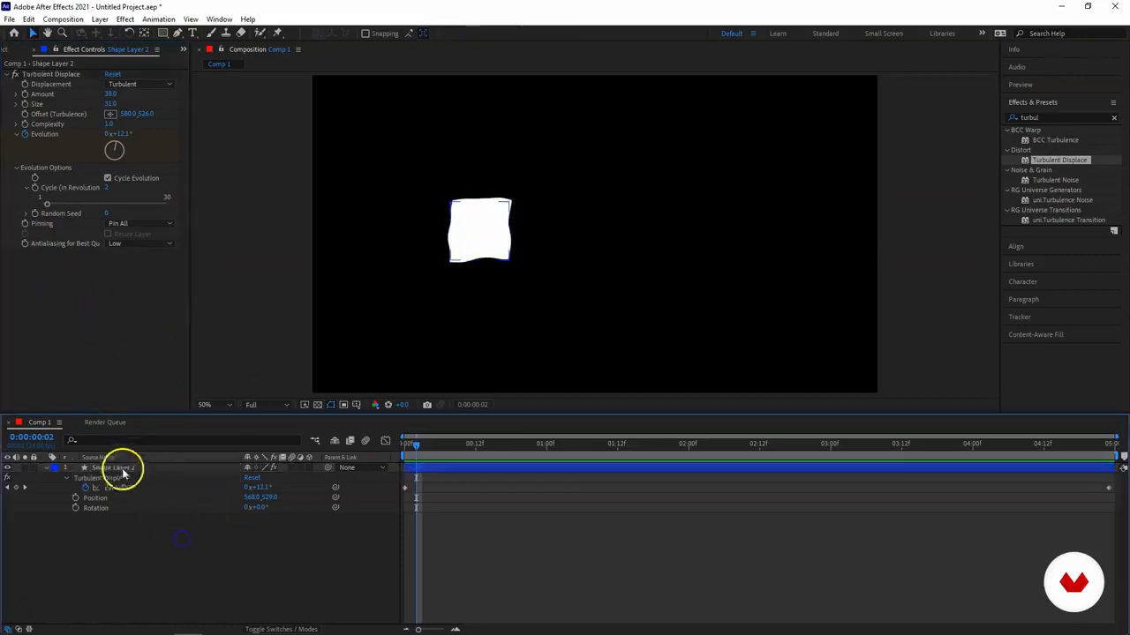
key("Delete")
Step: Create a black solid layer at the composition's size of 1920 × 1080 px
right_click(133, 510)
mouse_move(171, 368)
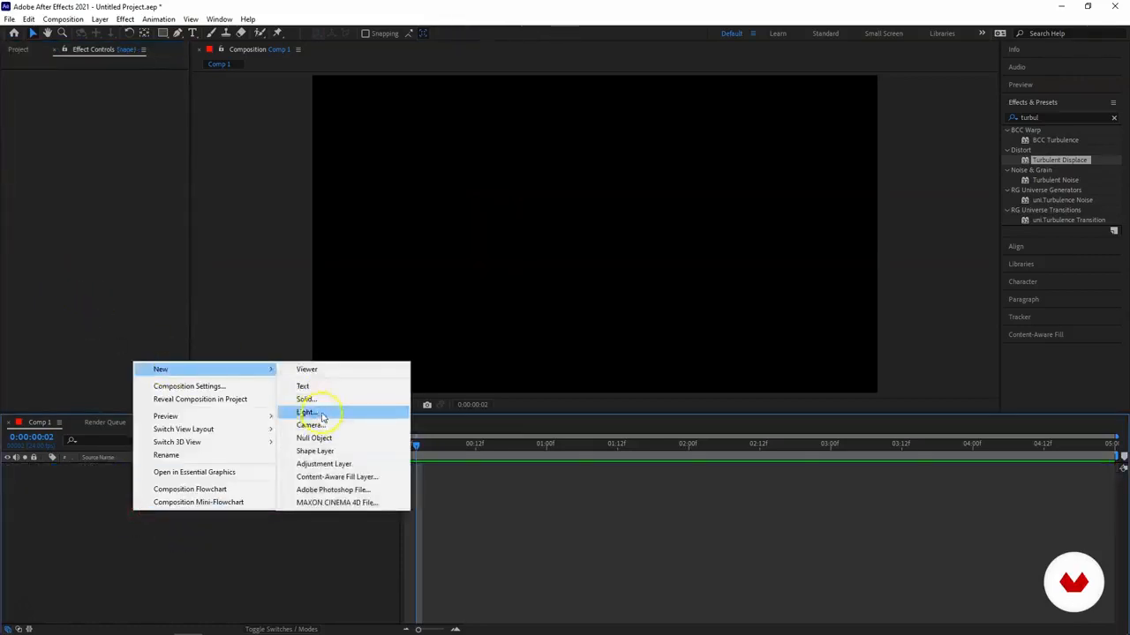
left_click(375, 406)
left_click_drag(429, 94, 590, 93)
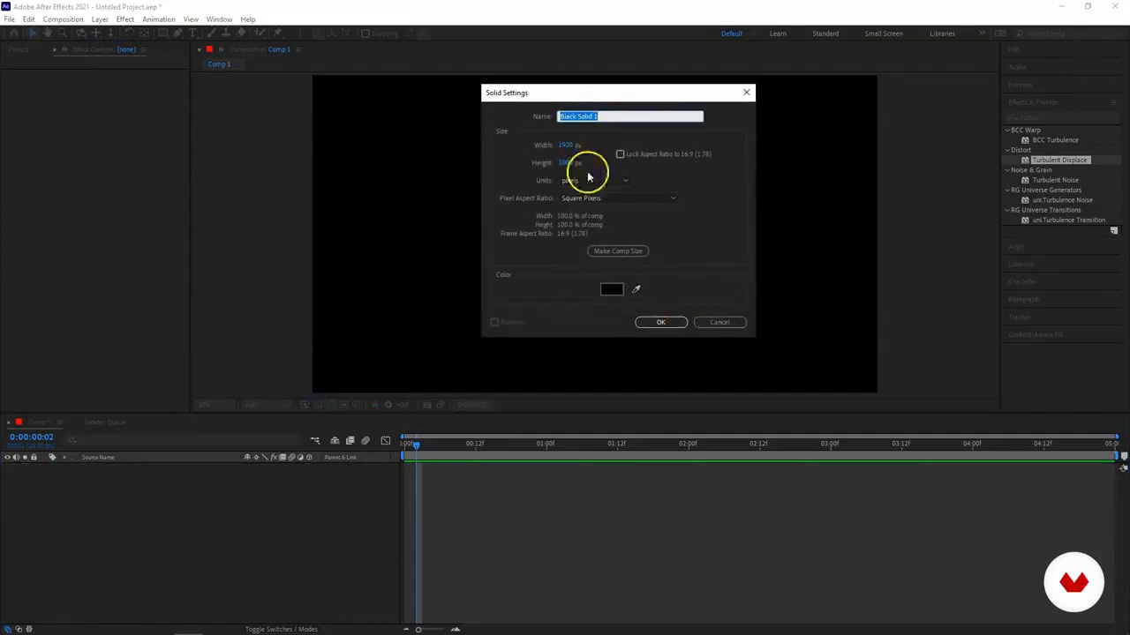
left_click(660, 322)
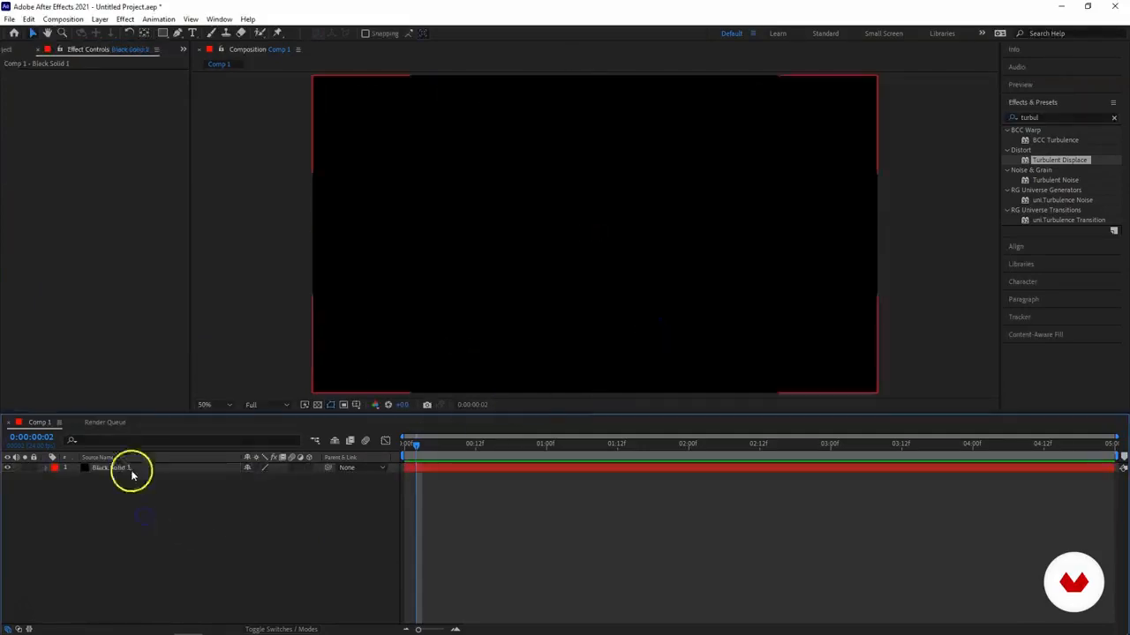
Step: Search the effects for "saber" and apply Saber to the black solid
left_click(1000, 117)
type("saber")
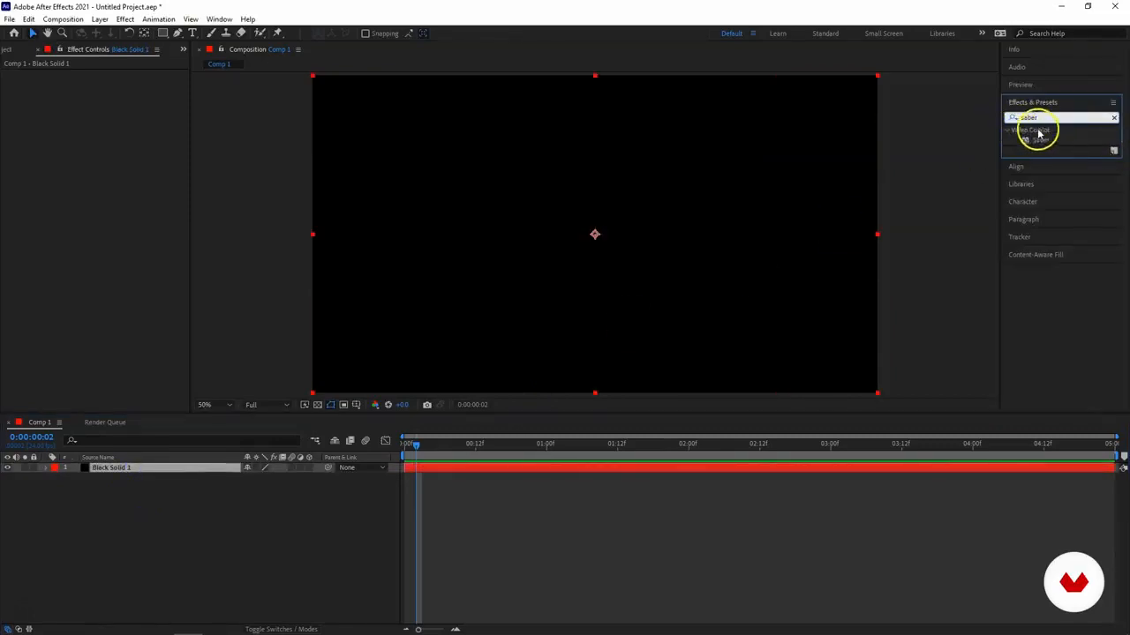
left_click_drag(1038, 144, 164, 477)
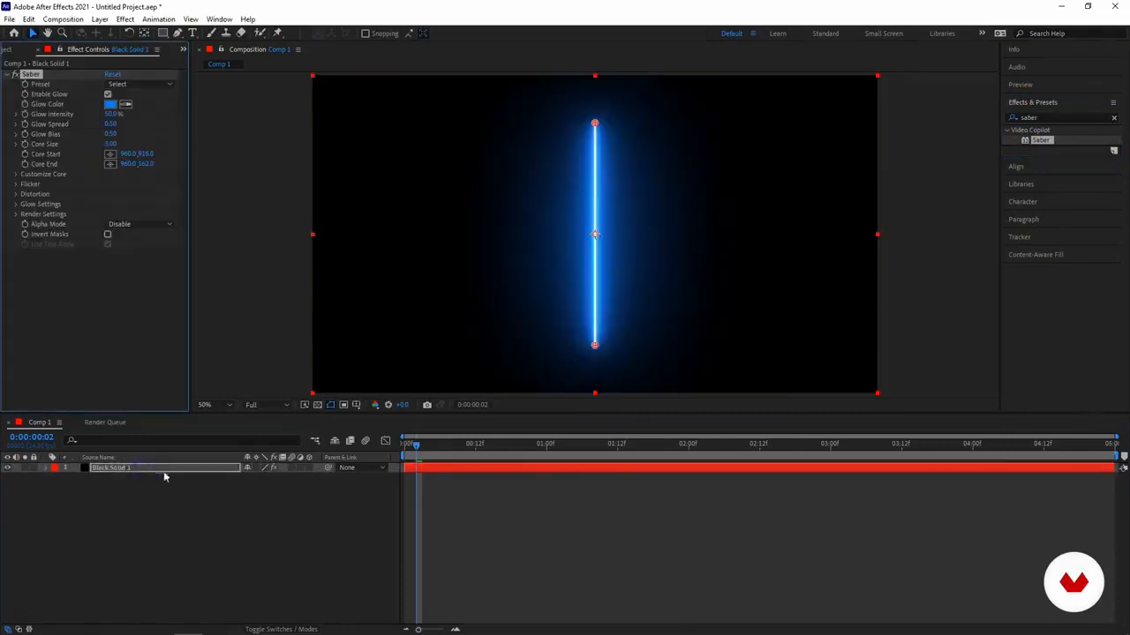
left_click(567, 513)
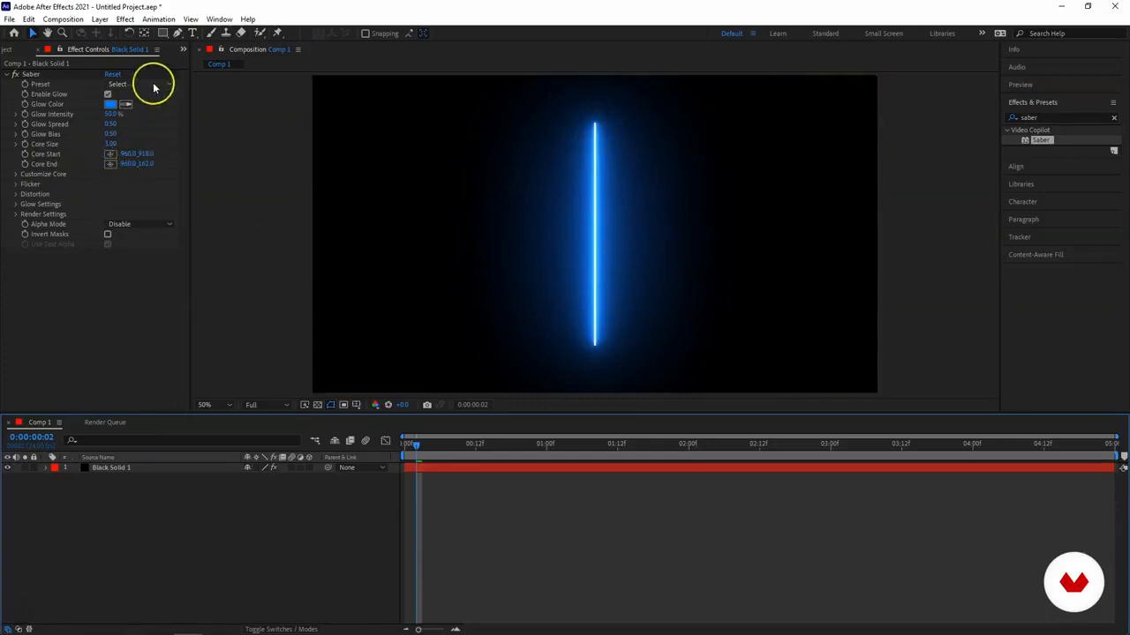
Step: Try Saber presets such as Kryptonite on the solid and settle on the Portal preset
left_click(149, 83)
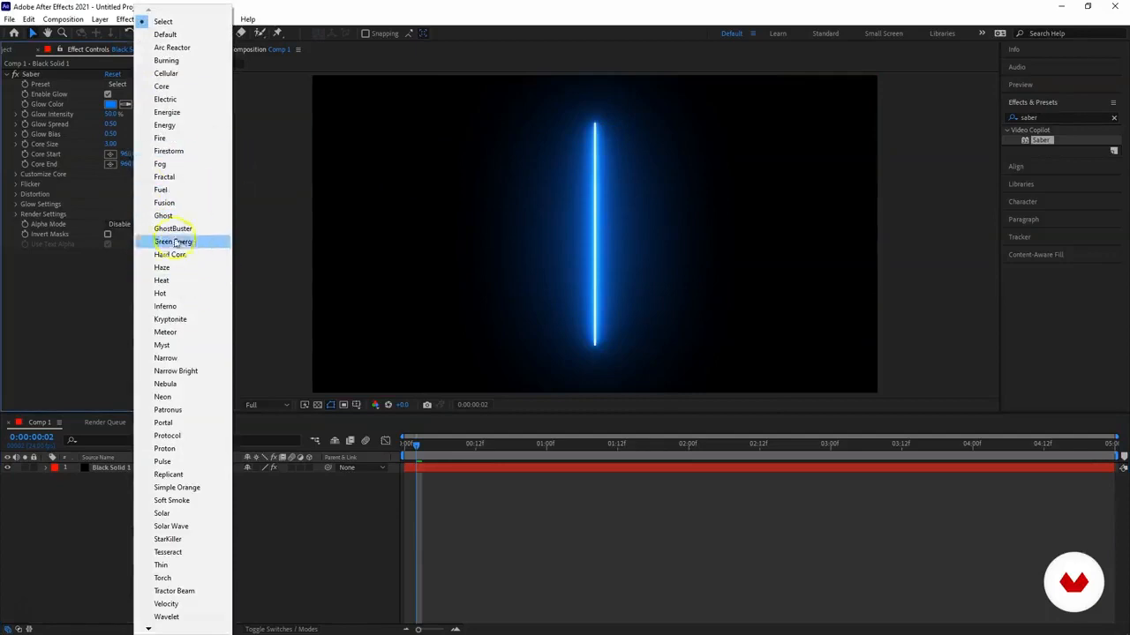
left_click(175, 322)
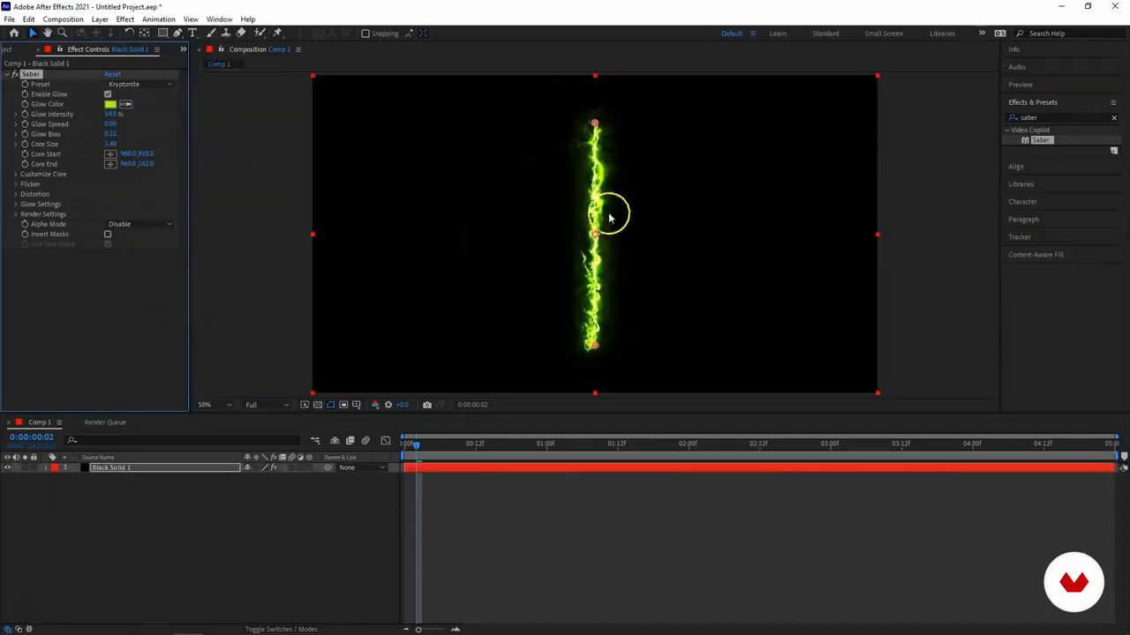
left_click(139, 83)
left_click(176, 346)
left_click(132, 84)
left_click(133, 84)
left_click(195, 399)
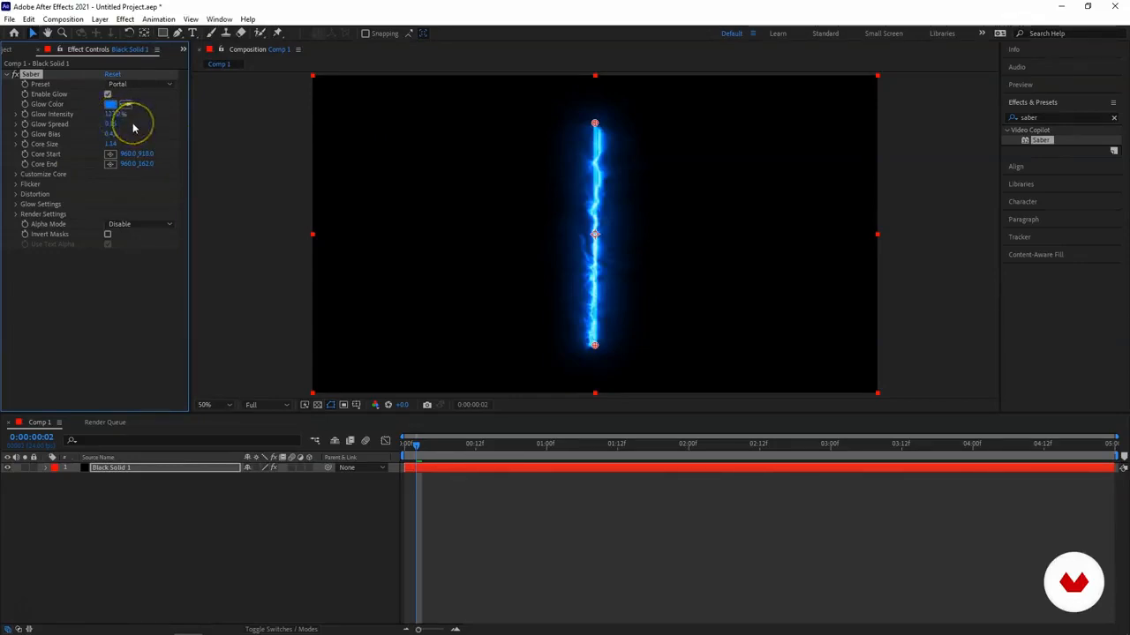
left_click(129, 103)
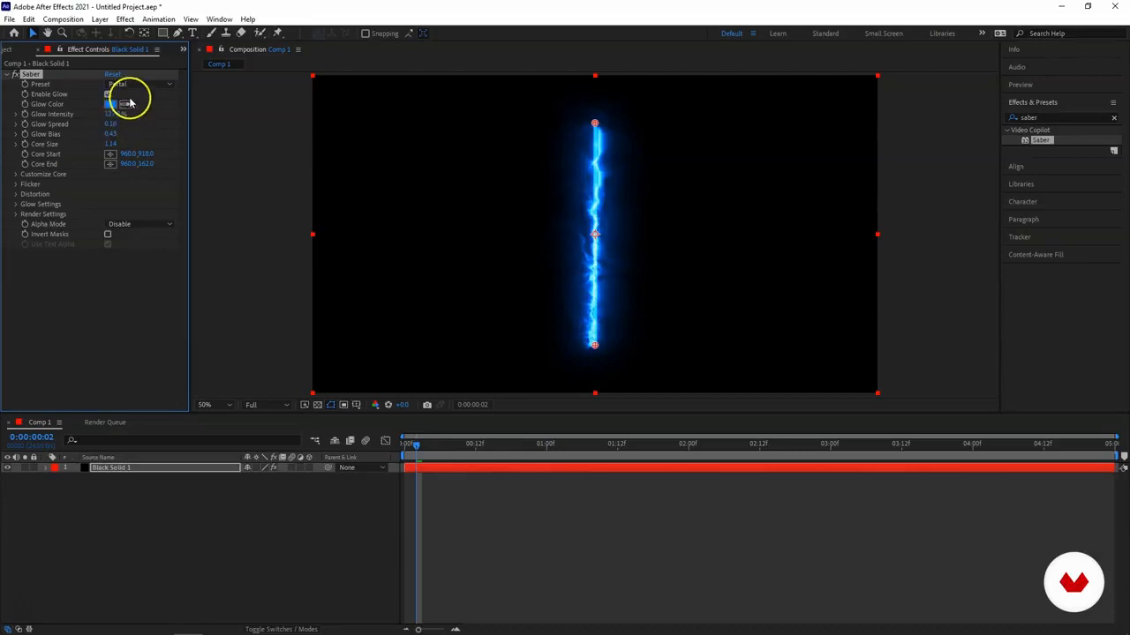
left_click(127, 280)
Step: Open Adobe Media Encoder and reposition its window over After Effects
key("super")
type("med")
key("Return")
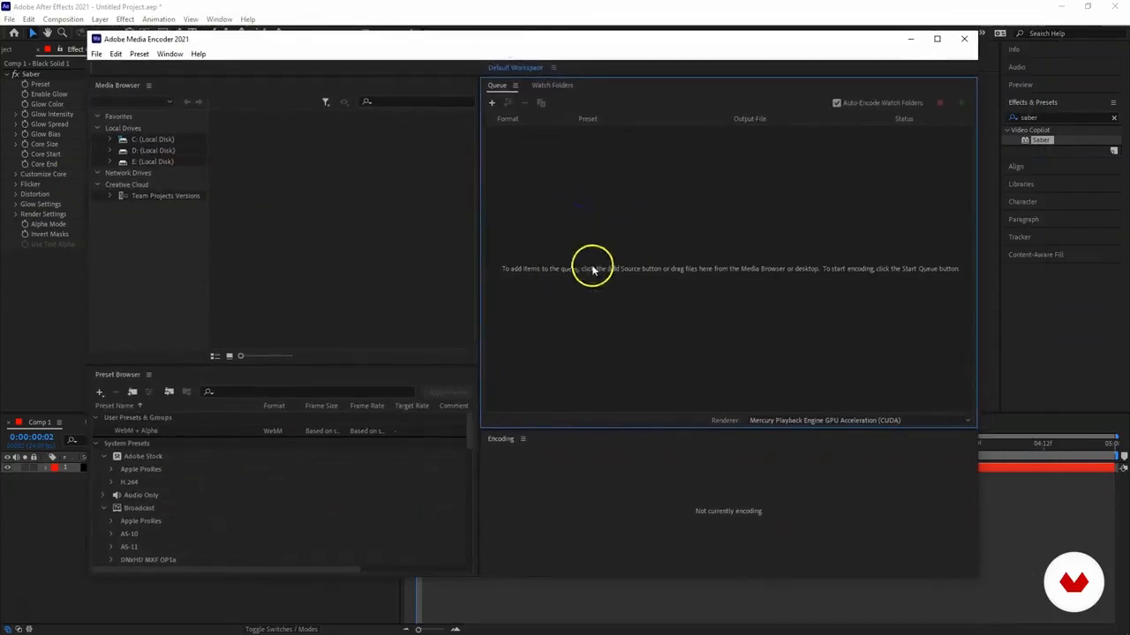
left_click_drag(531, 38, 586, 37)
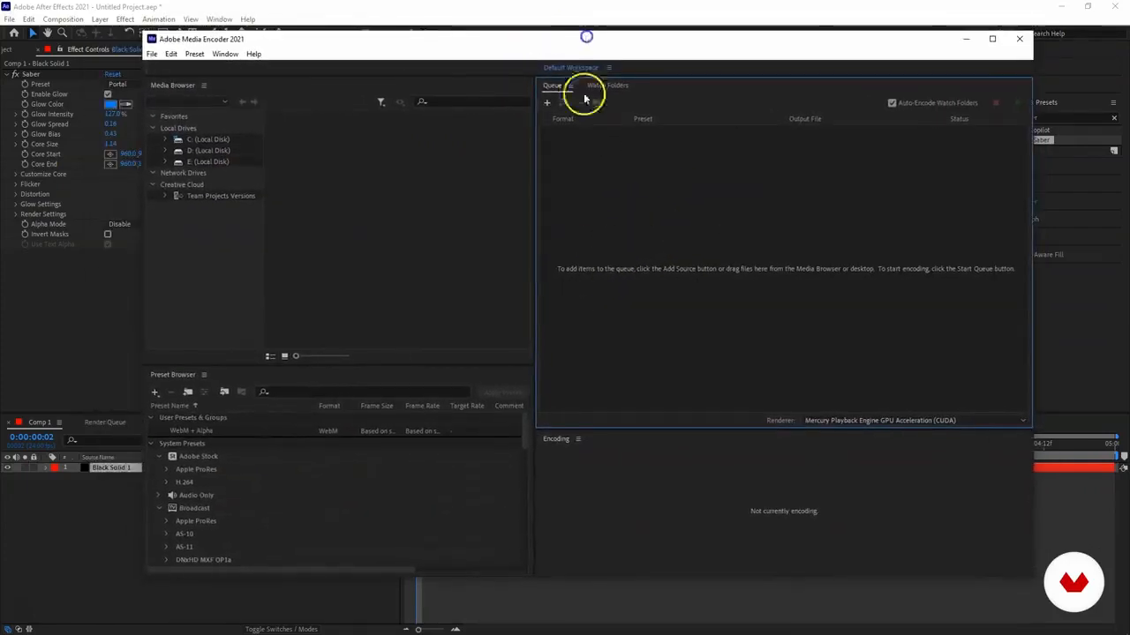
Step: Switch back to After Effects, end the work area at 2 seconds and trim the composition to it
left_click(83, 330)
left_click(160, 541)
left_click_drag(615, 450, 689, 451)
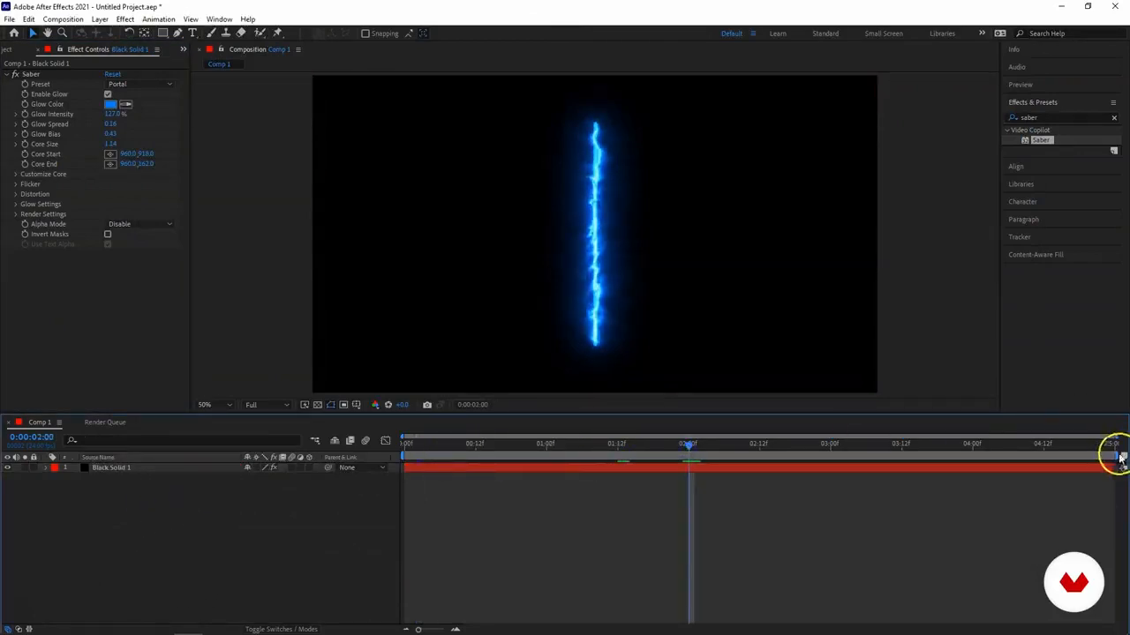
left_click_drag(1119, 455, 689, 457)
right_click(685, 457)
left_click(713, 491)
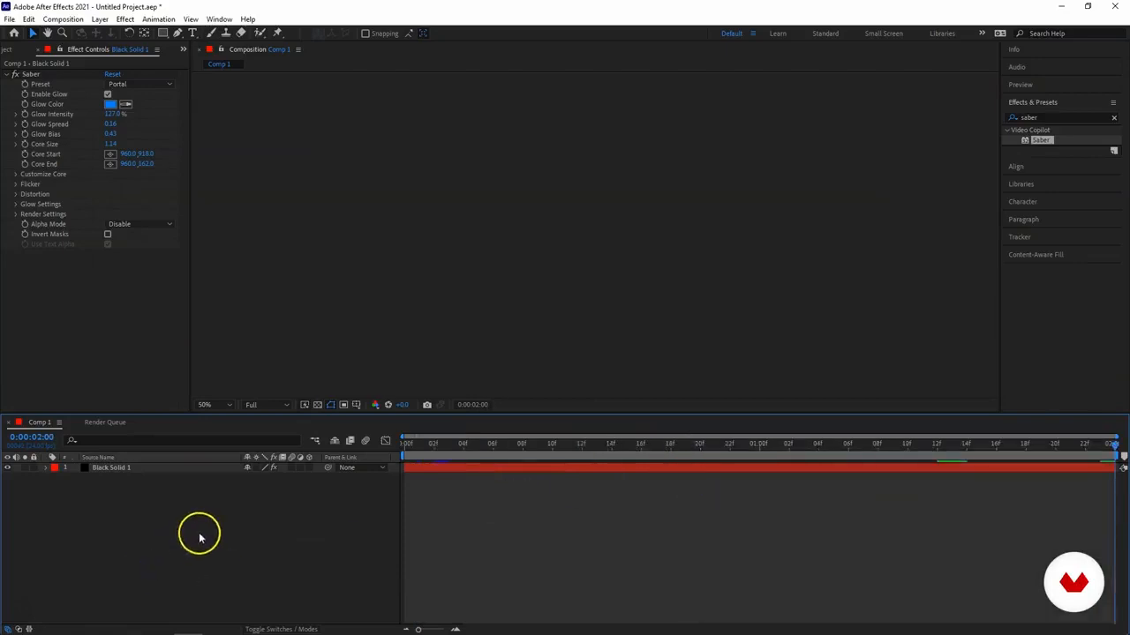
Step: Add Comp 1 to the render queue and set its output file to Comp 1.avi on the Desktop
key("ctrl+m")
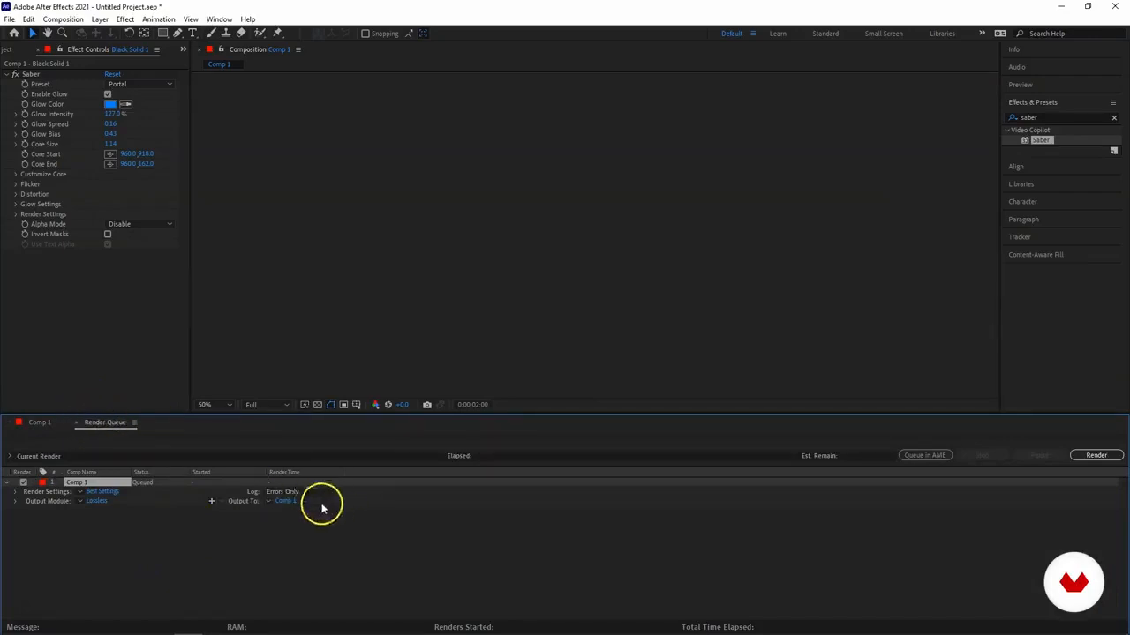
left_click(287, 501)
scroll(56, 168, "up", 5)
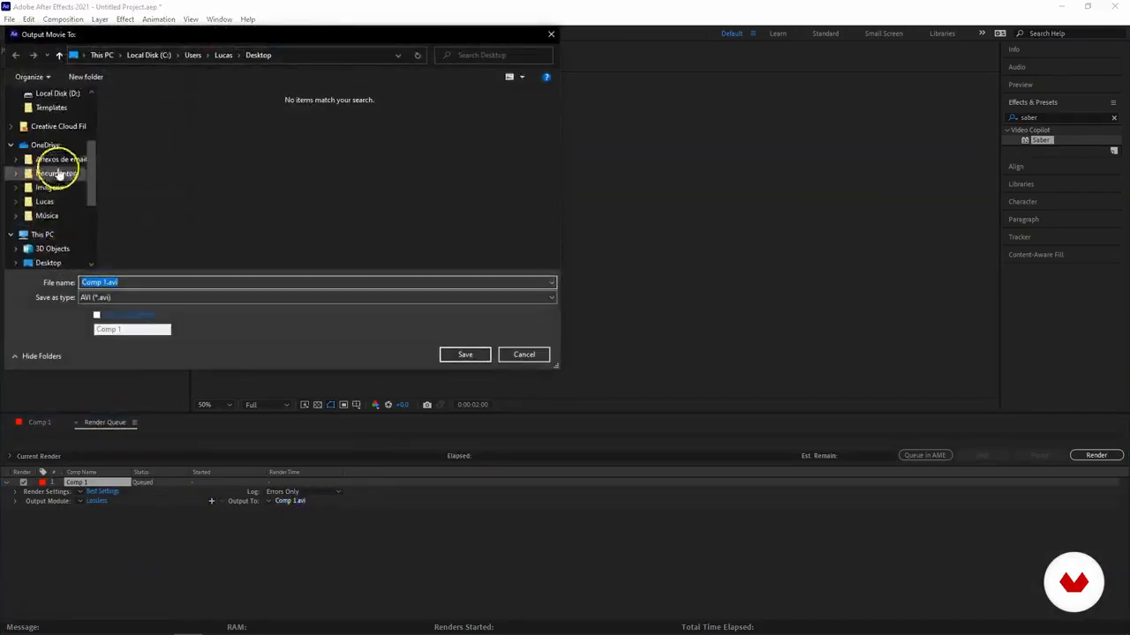
left_click(55, 131)
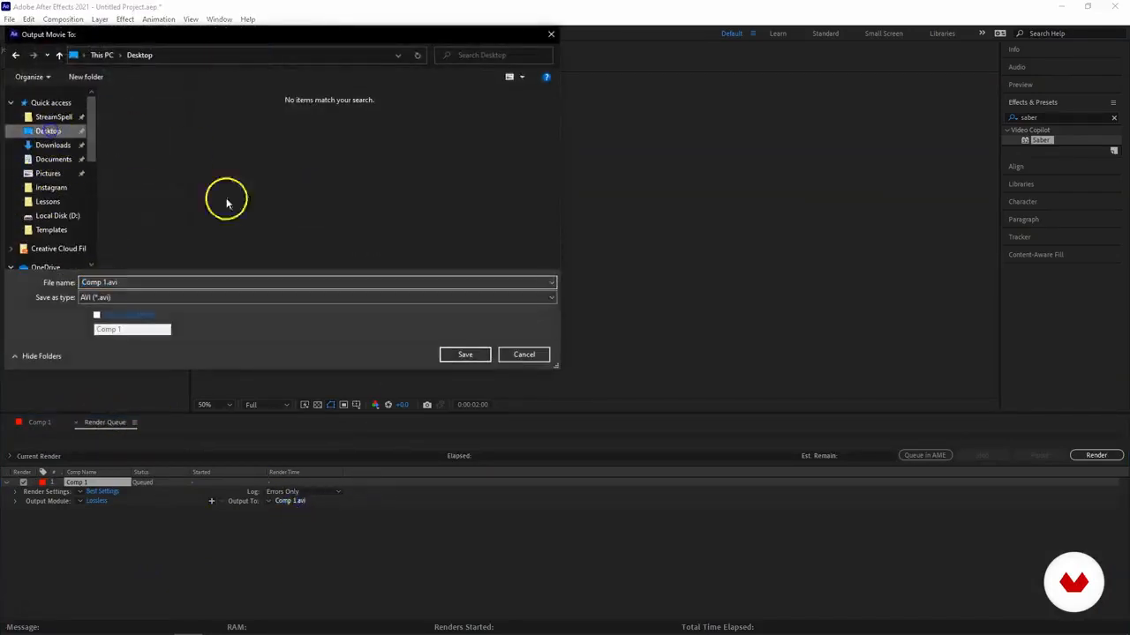
left_click(454, 357)
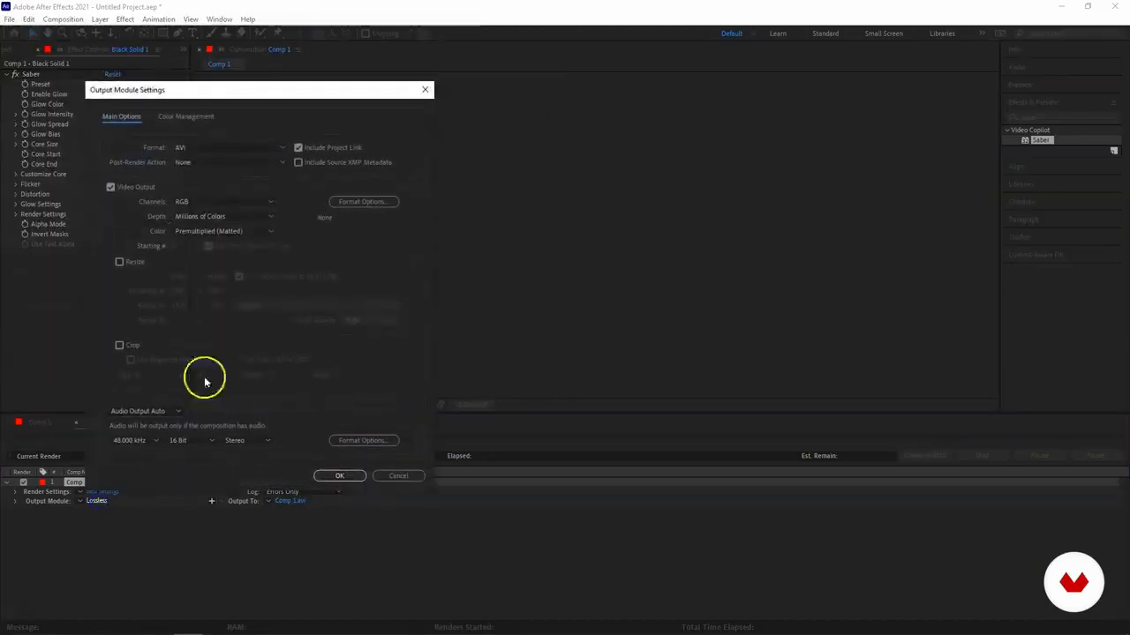
Step: Set the output module format to QuickTime, keep the channels on RGB, and render Comp 1
left_click(203, 148)
left_click(199, 276)
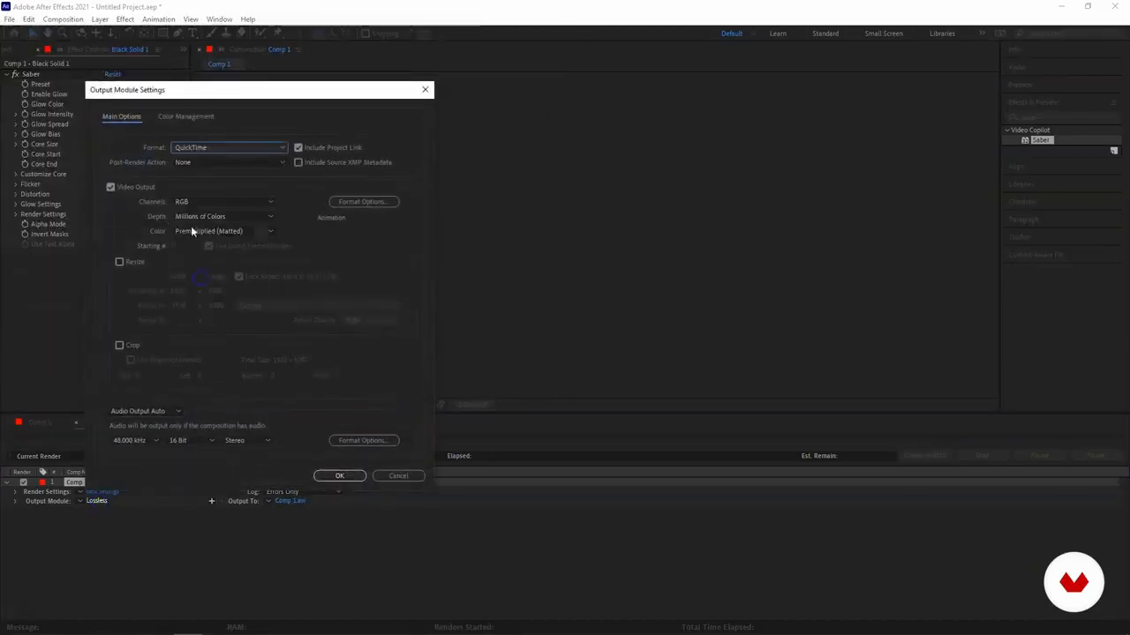
left_click(192, 204)
left_click(191, 204)
left_click(202, 207)
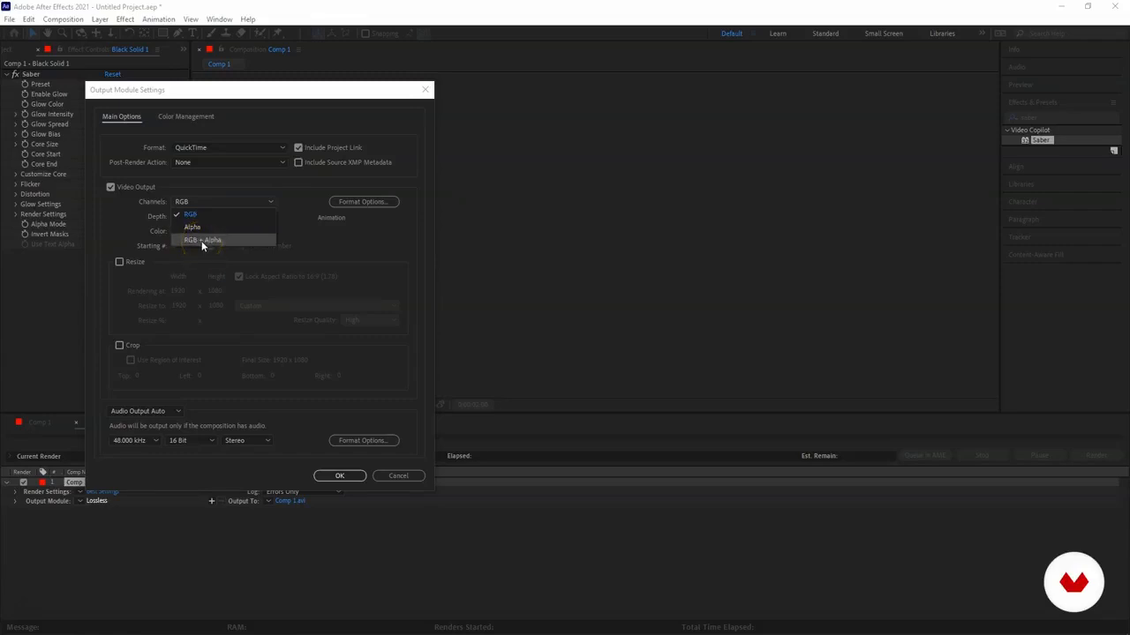
left_click(186, 217)
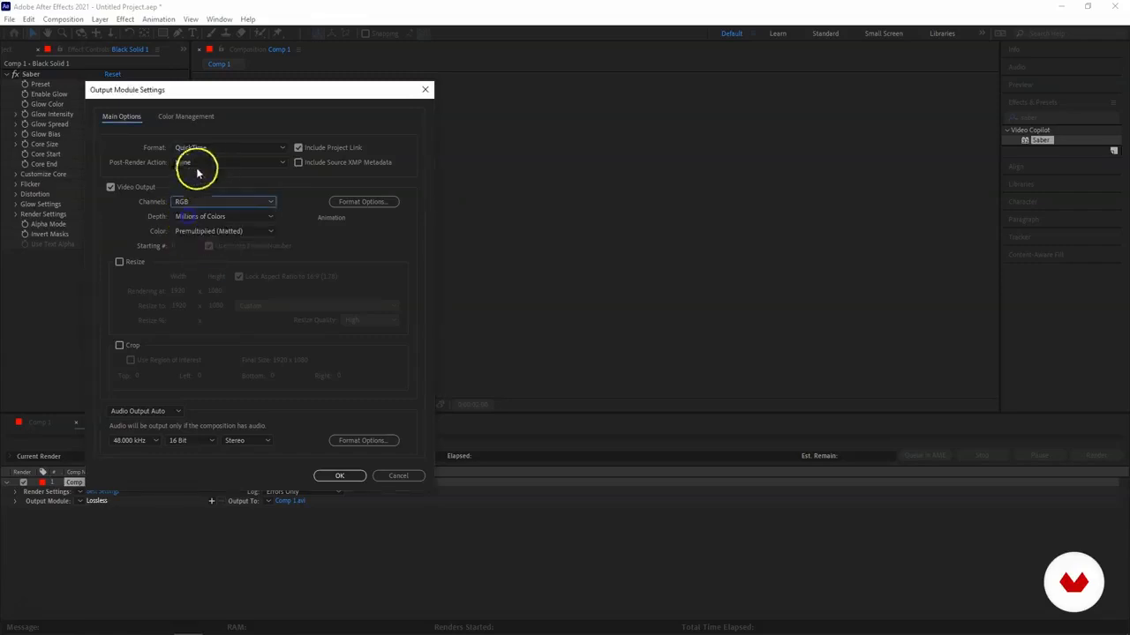
left_click(340, 476)
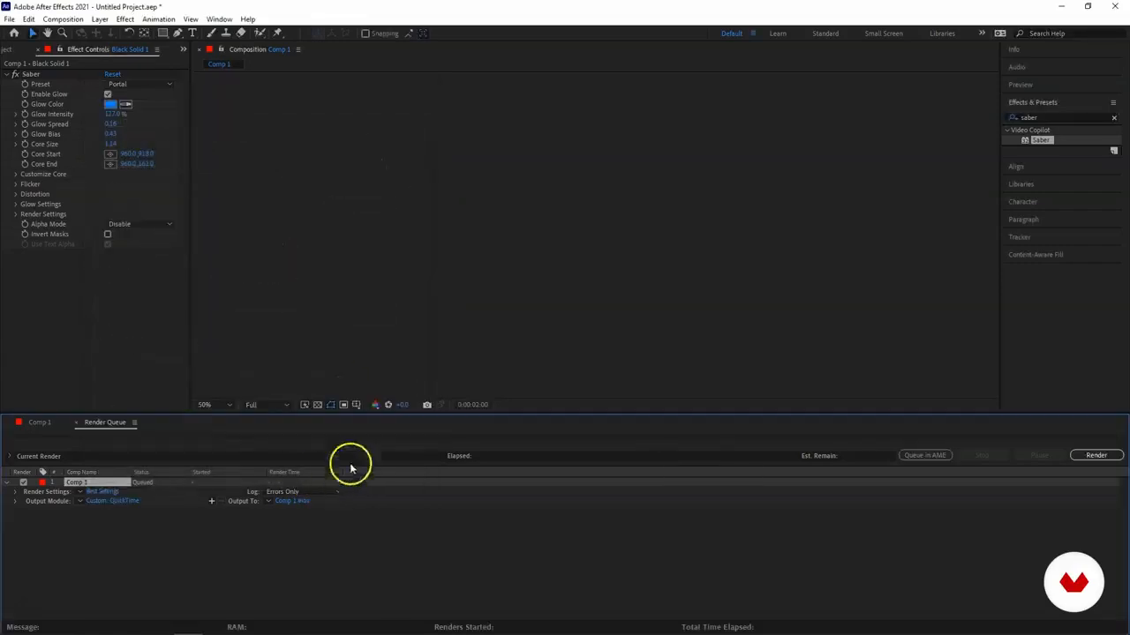
left_click(1092, 457)
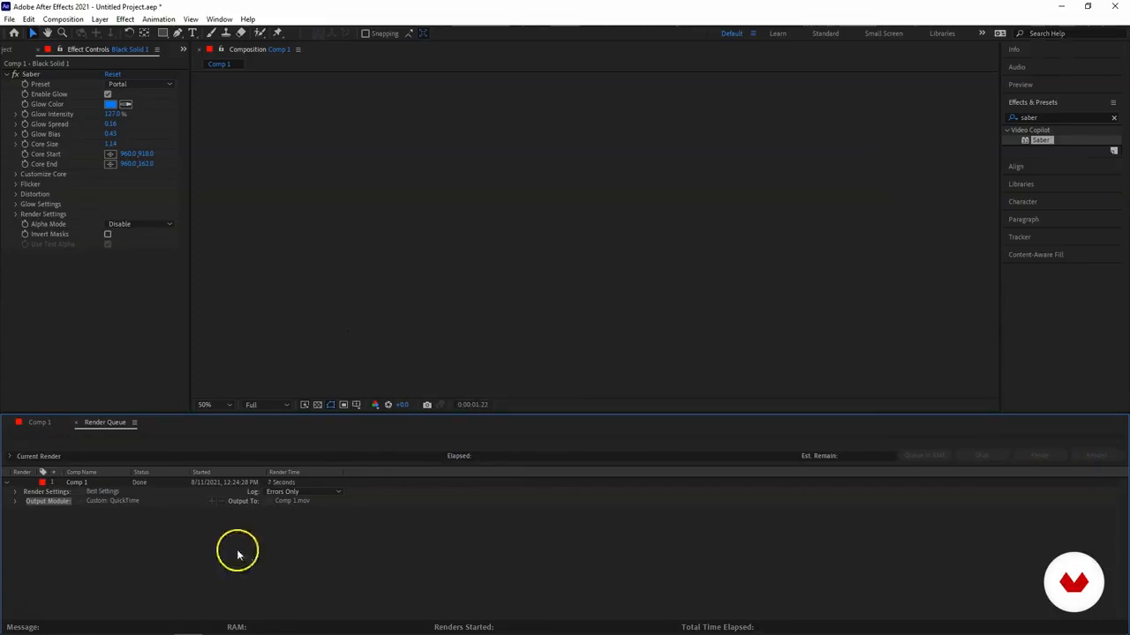
Step: Switch to Adobe Media Encoder and add Comp 1.mov from the Desktop to the encoding queue
left_click(303, 623)
left_click_drag(415, 45, 383, 38)
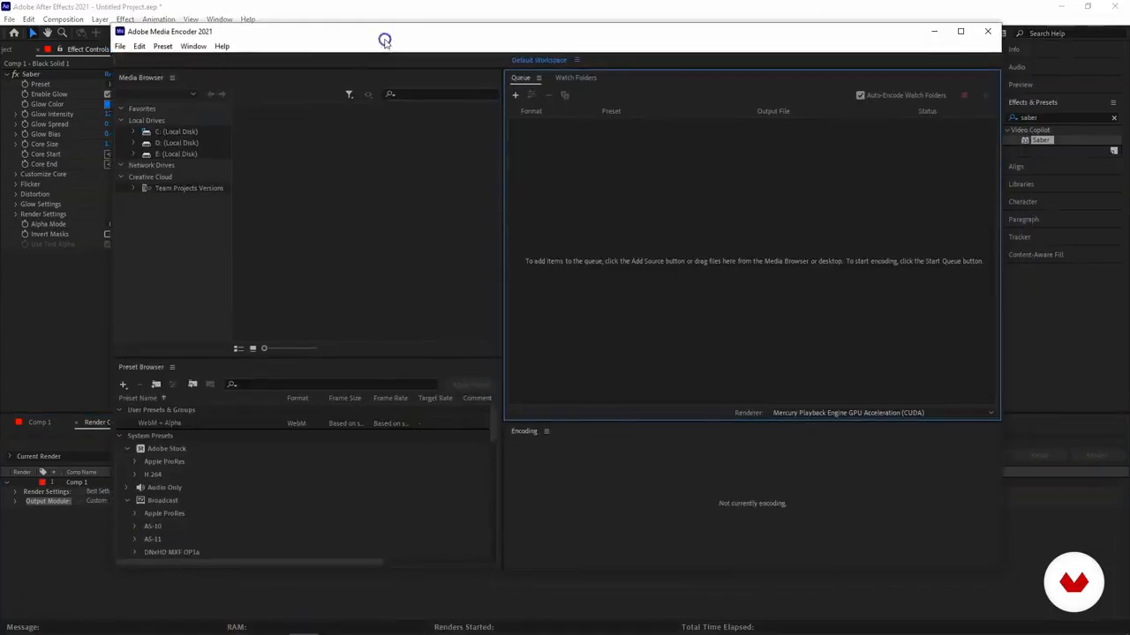
double_click(686, 235)
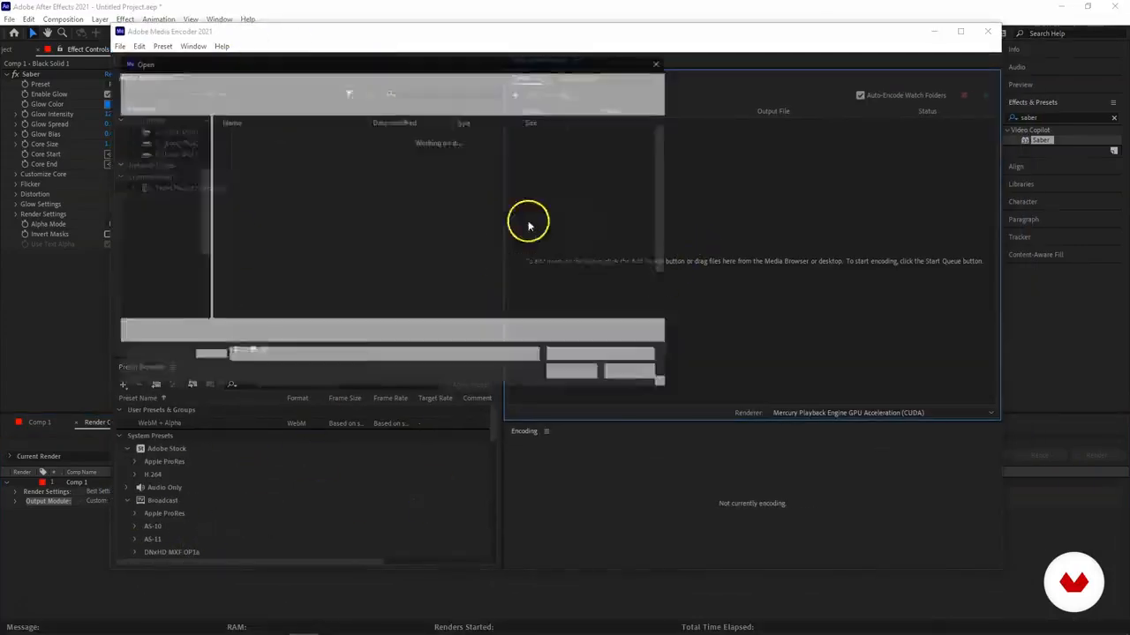
left_click(159, 134)
left_click(253, 149)
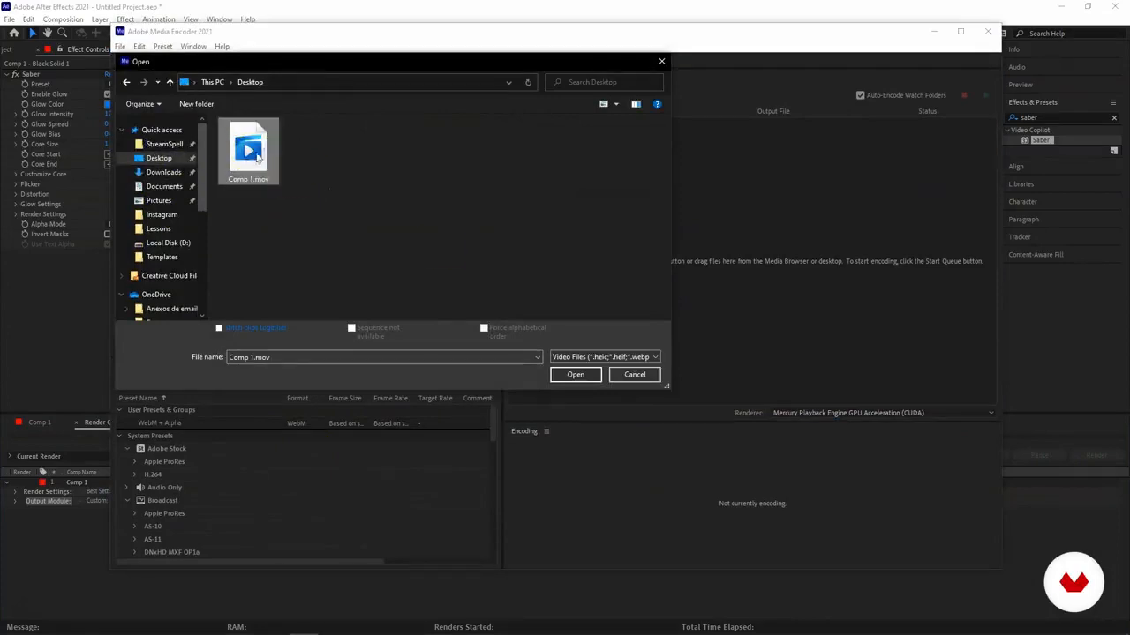
left_click(579, 374)
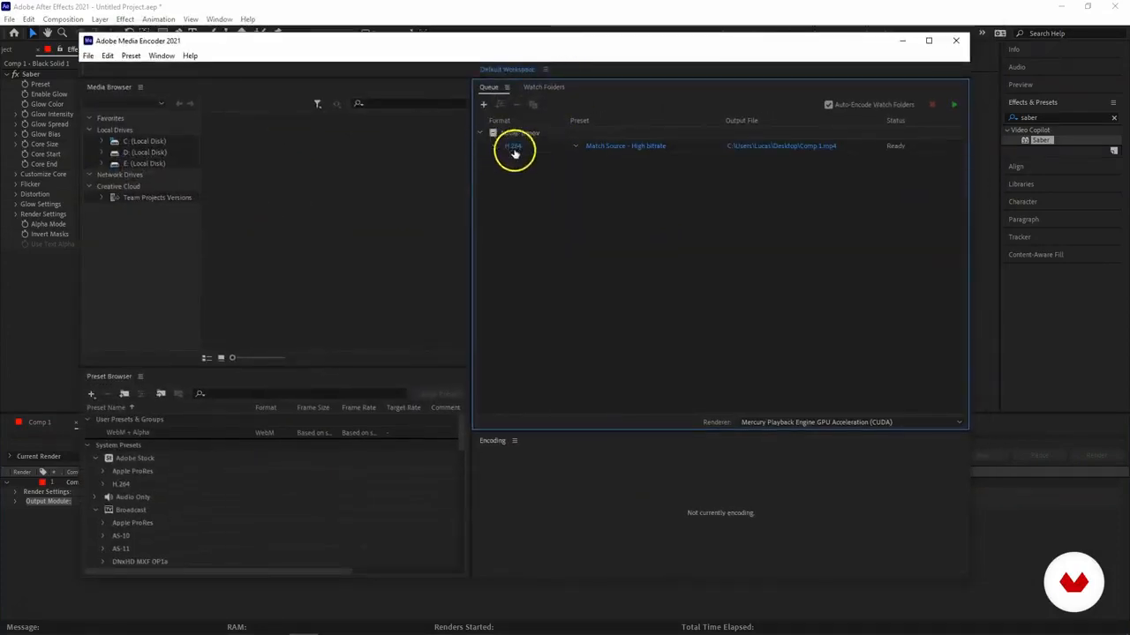
Step: Set the queued Comp 1.mov to the WebM format and review the WebM + Alpha preset's export settings without changing them
left_click(496, 150)
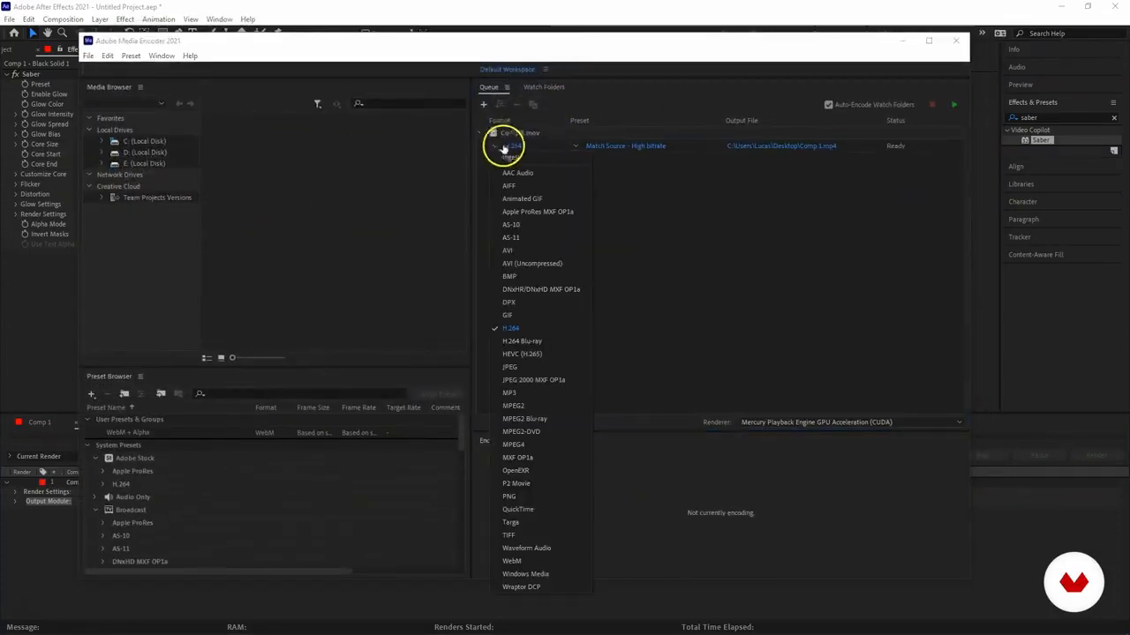
left_click(516, 562)
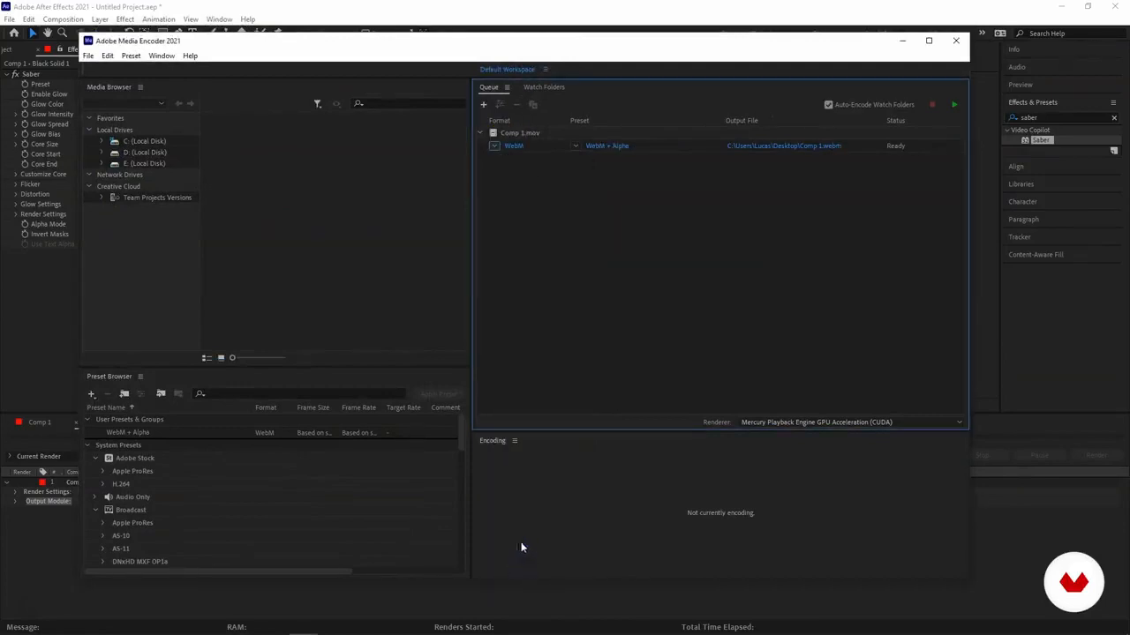
left_click(610, 148)
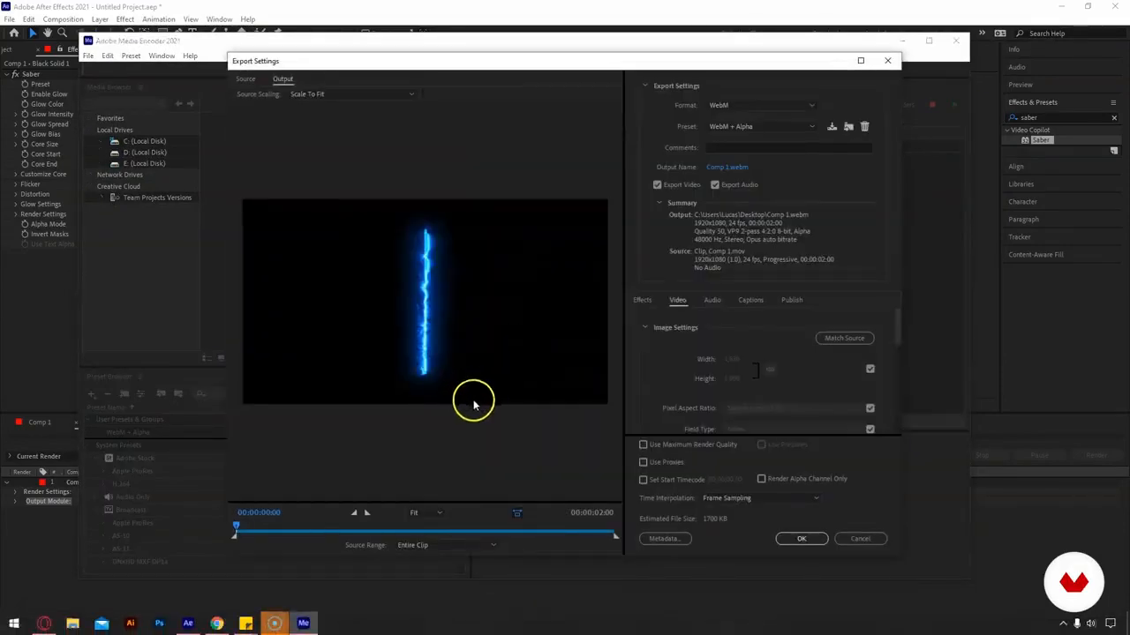
left_click_drag(680, 59, 716, 47)
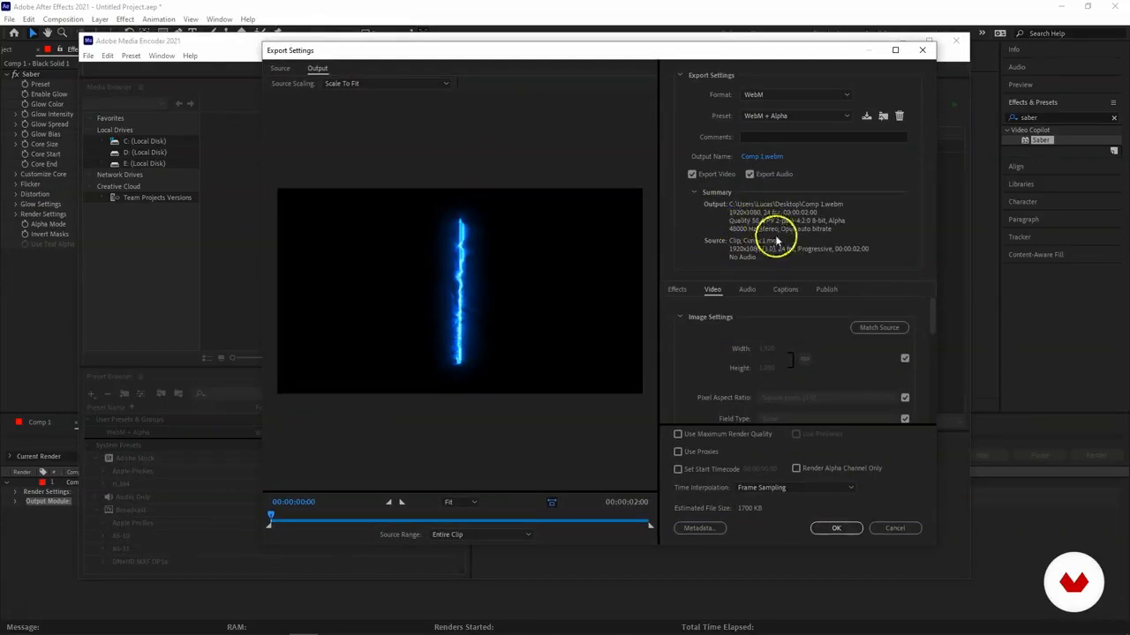
scroll(772, 353, "down", 3)
scroll(763, 353, "up", 3)
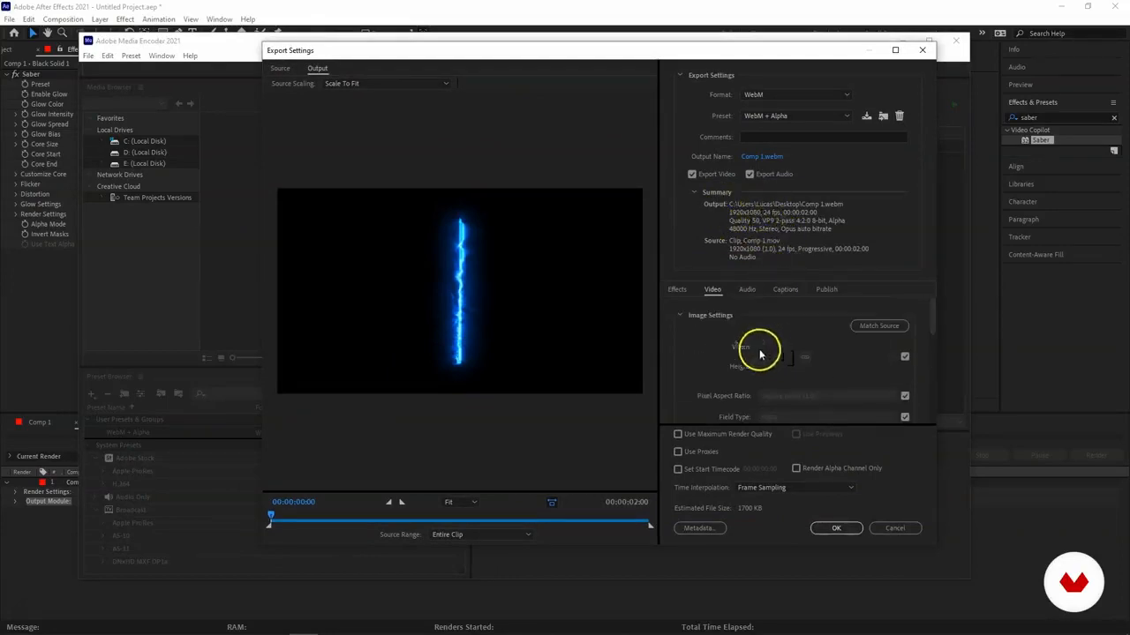
left_click(886, 527)
left_click(501, 148)
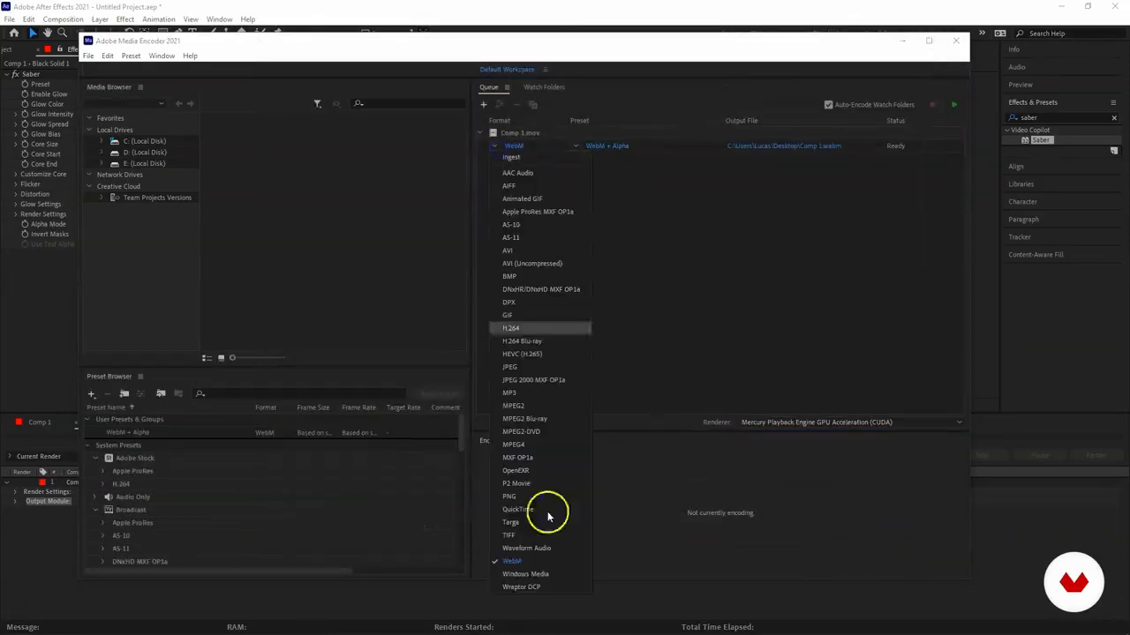
left_click(532, 563)
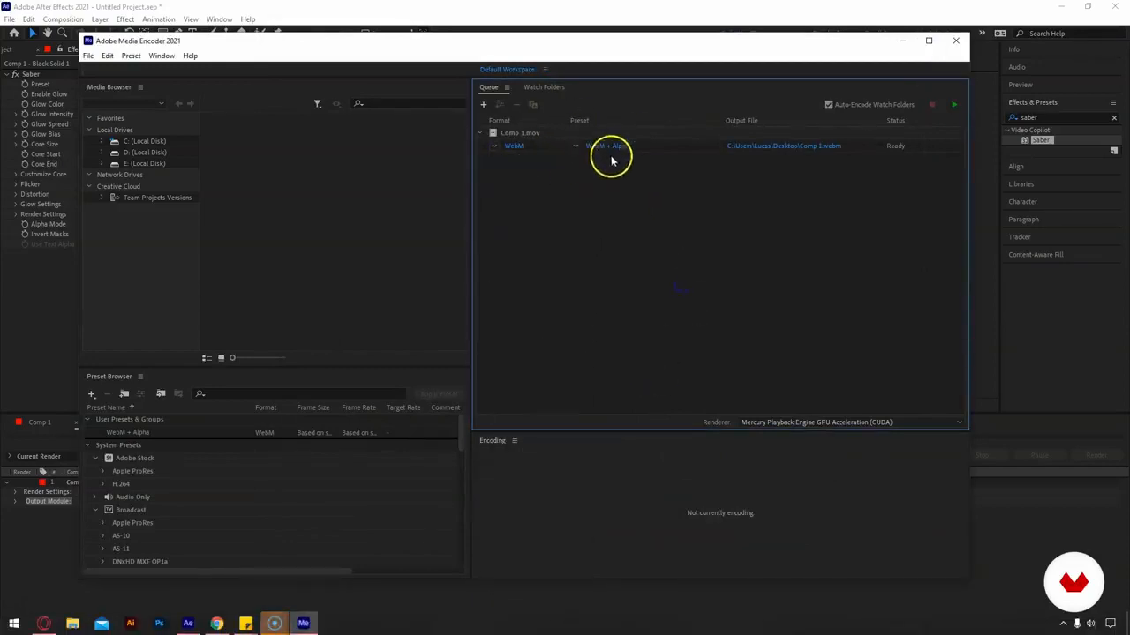